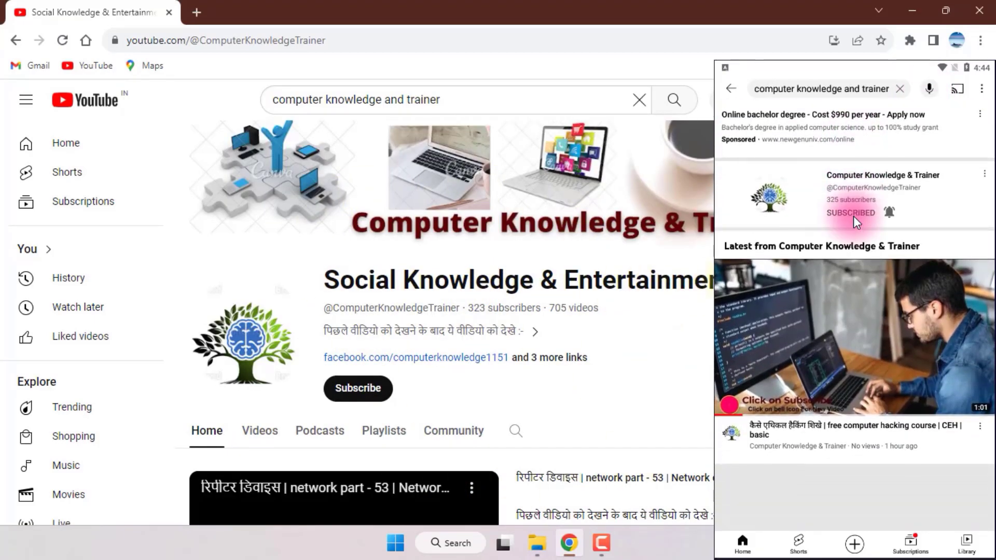
Select the channel name text, then scroll down through the channel page and back up.
left_click_drag(641, 279, 749, 286)
left_click(749, 286)
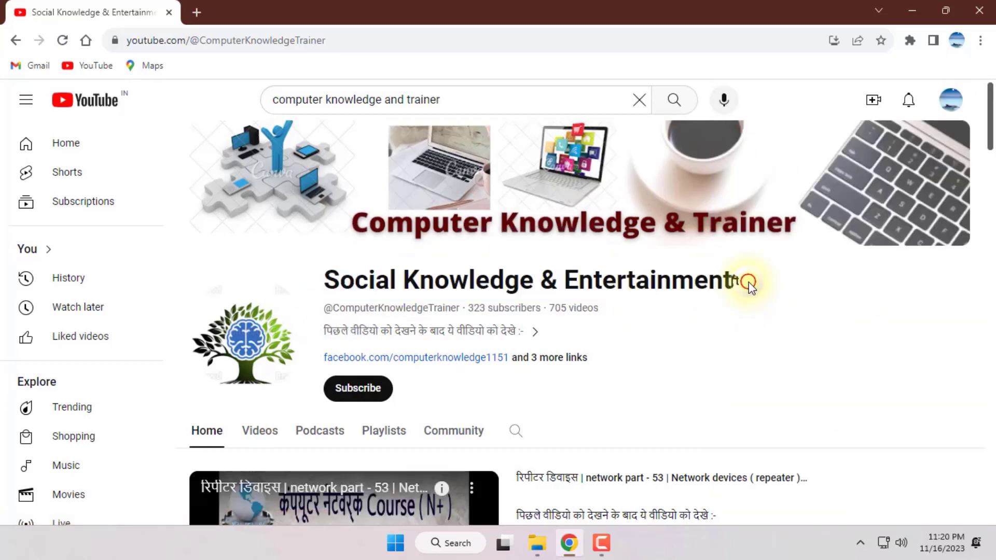
scroll(749, 282, "down", 1)
scroll(748, 282, "down", 1)
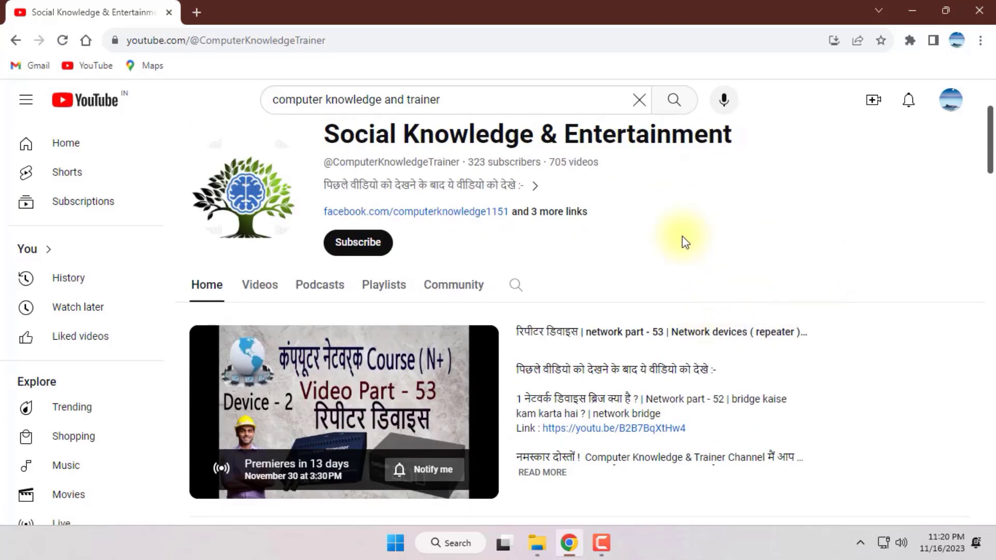
scroll(672, 293, "down", 4)
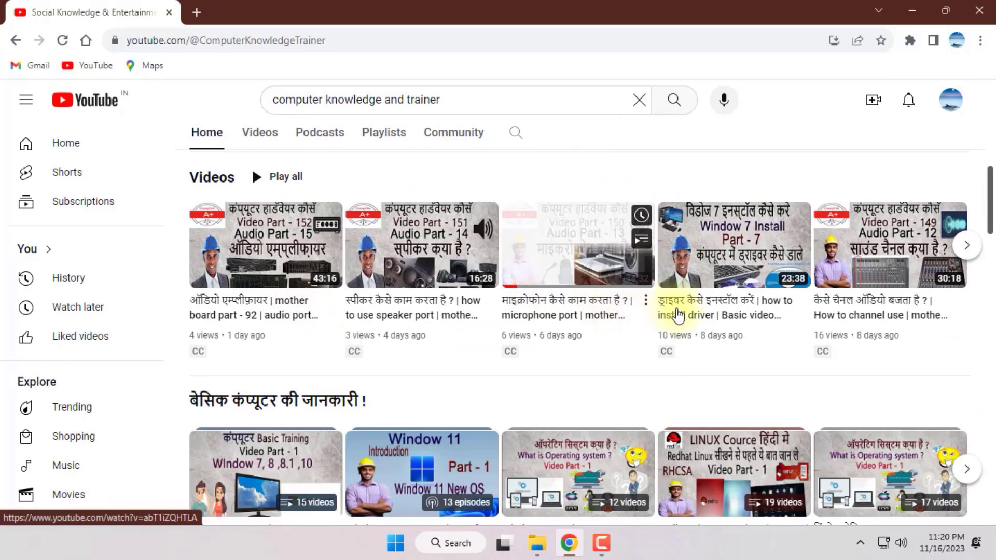
scroll(268, 327, "down", 2)
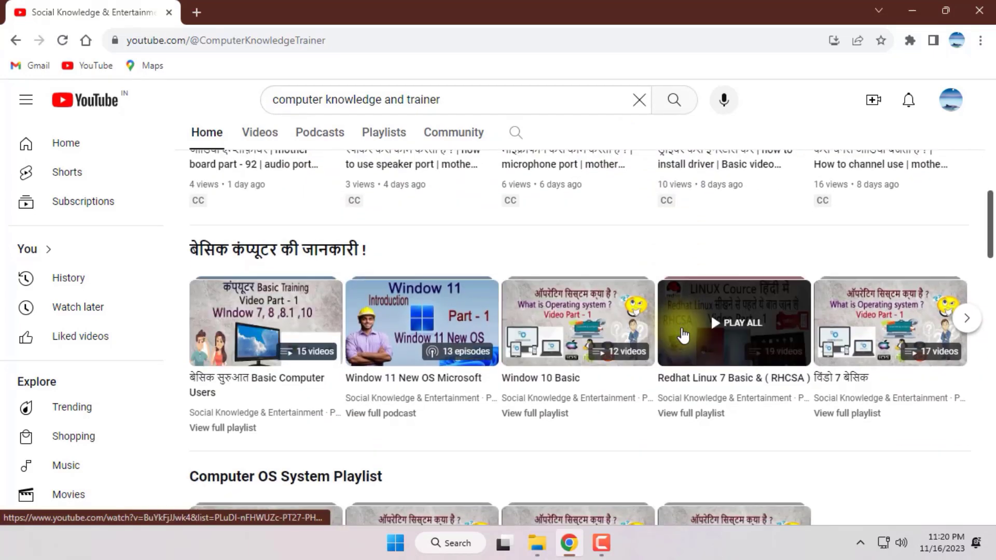
scroll(622, 332, "down", 2)
scroll(215, 370, "down", 2)
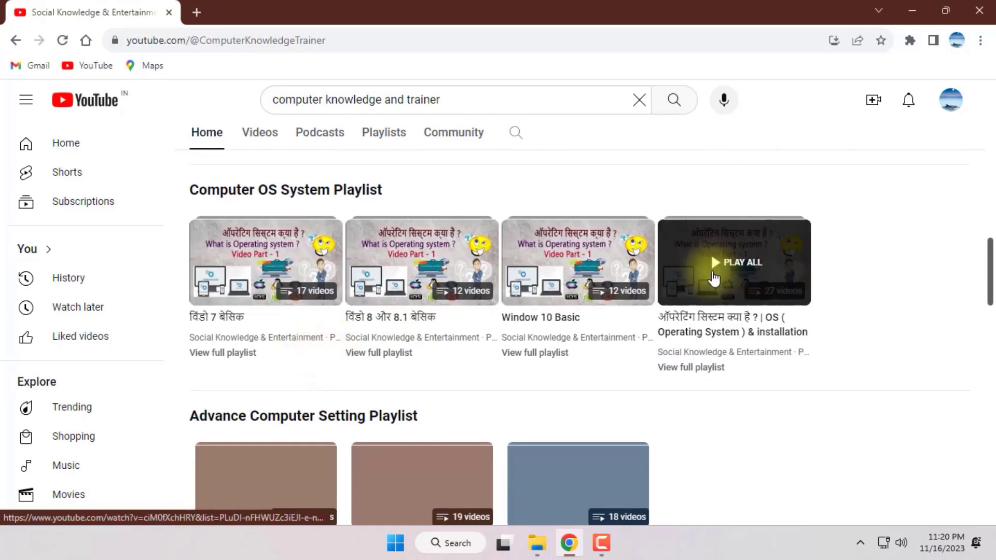
scroll(441, 332, "down", 2)
scroll(441, 332, "down", 4)
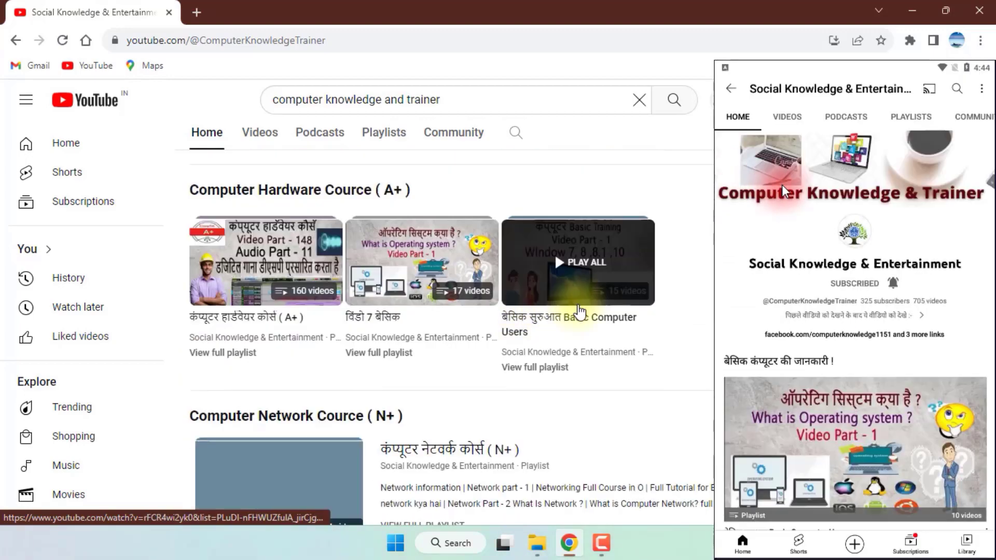
scroll(578, 323, "down", 3)
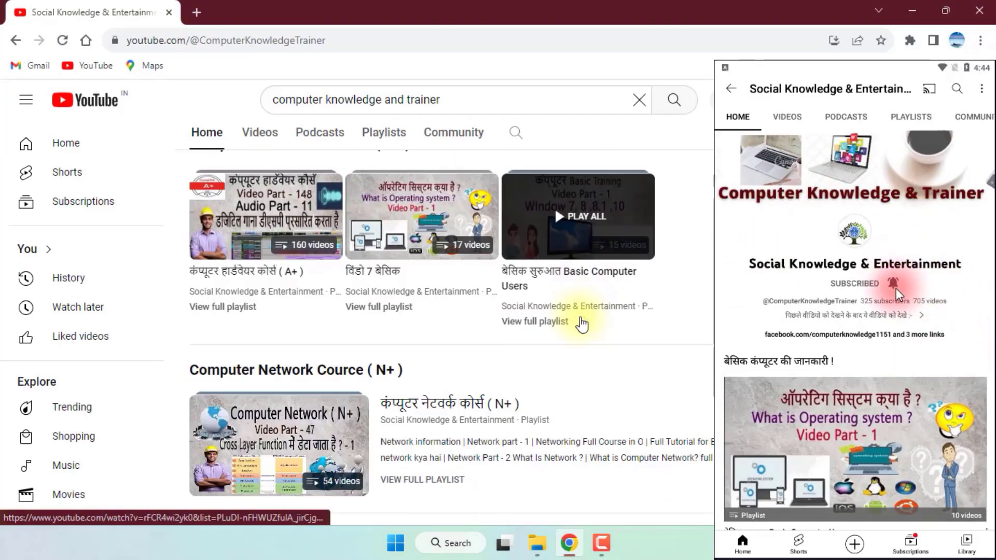
scroll(425, 305, "down", 3)
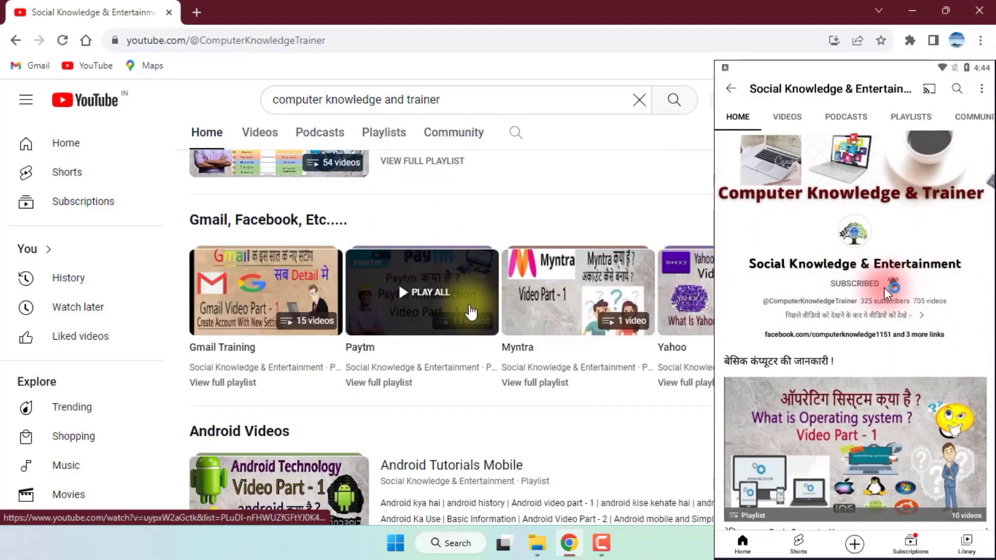
scroll(451, 337, "down", 7)
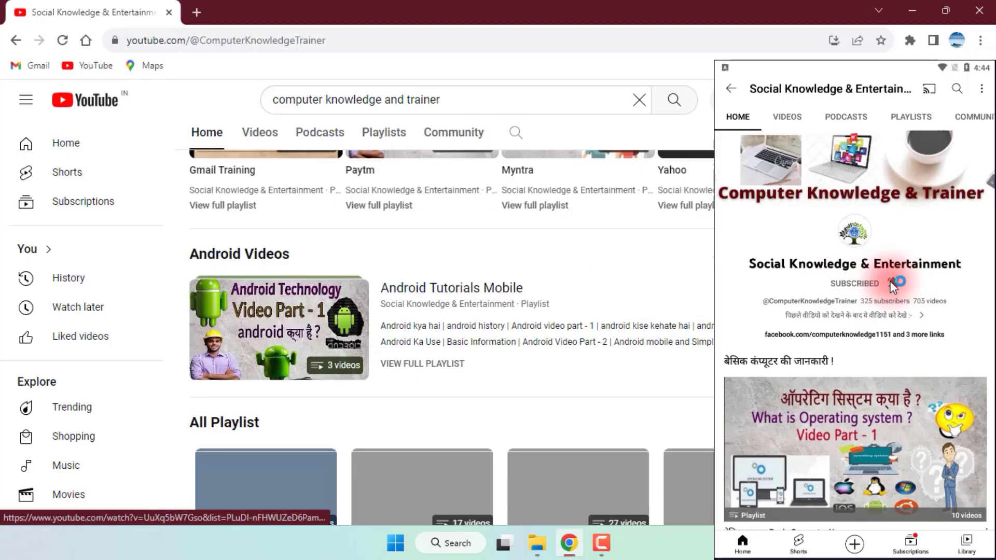
scroll(452, 337, "up", 8)
scroll(268, 233, "up", 10)
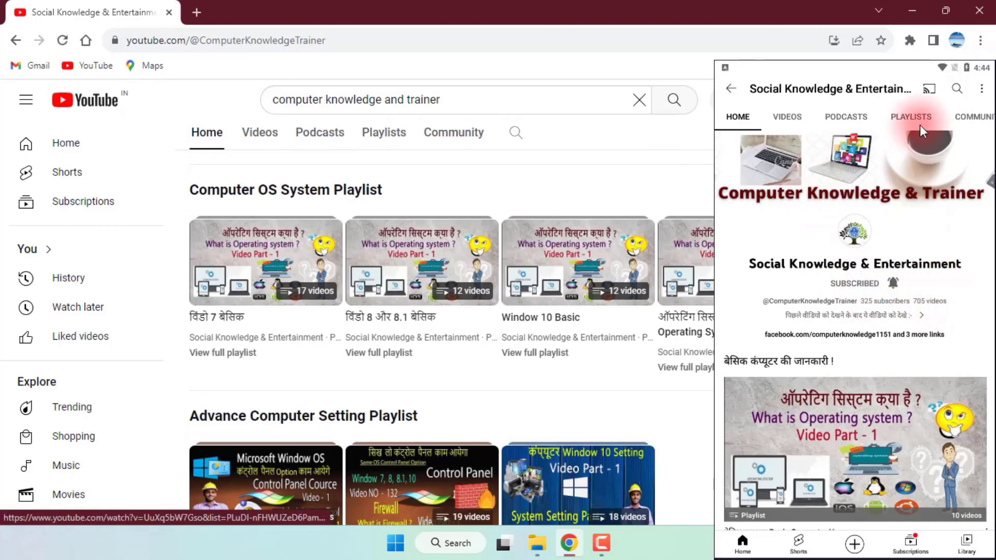
Open the channel's Videos tab and scroll through its latest uploads.
left_click(267, 227)
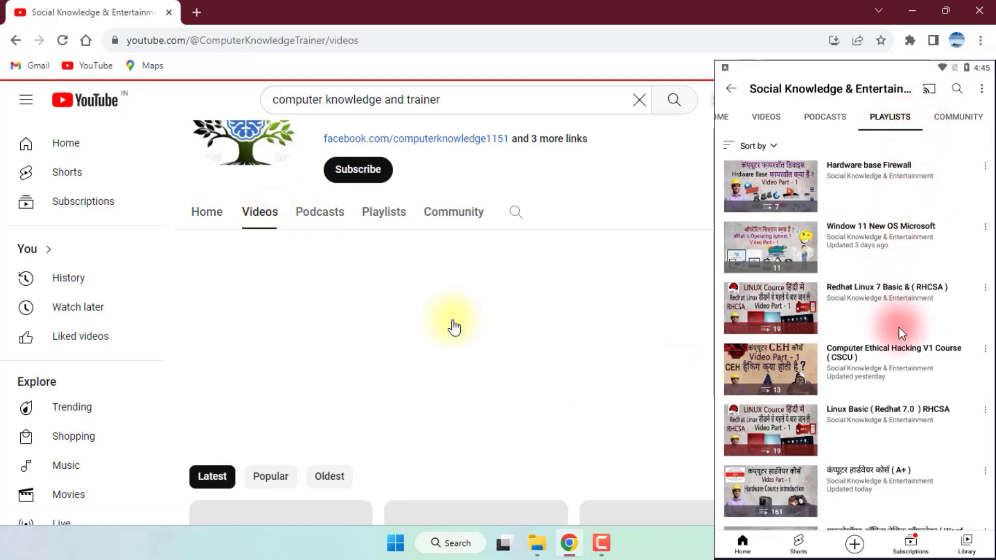
scroll(583, 357, "down", 5)
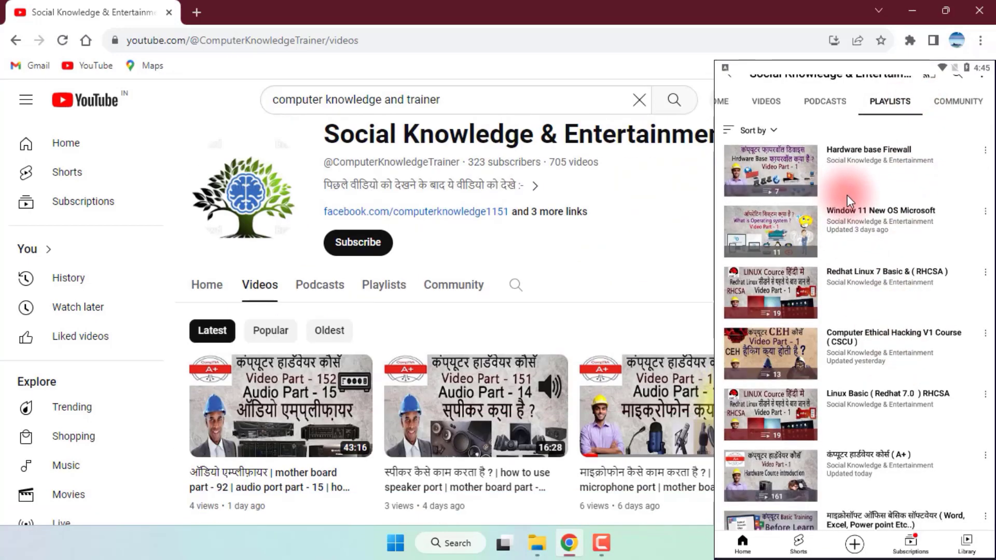
scroll(430, 341, "down", 10)
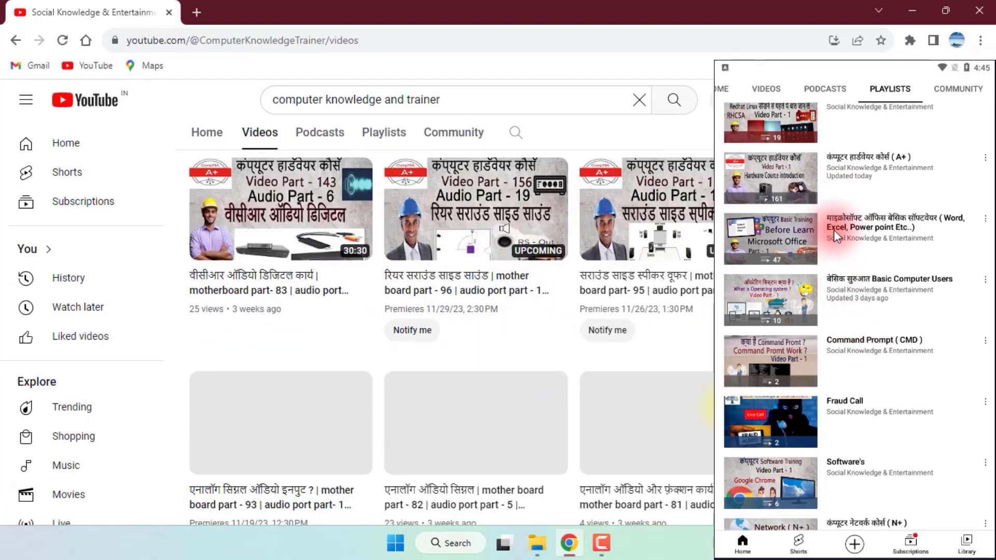
left_click(833, 229)
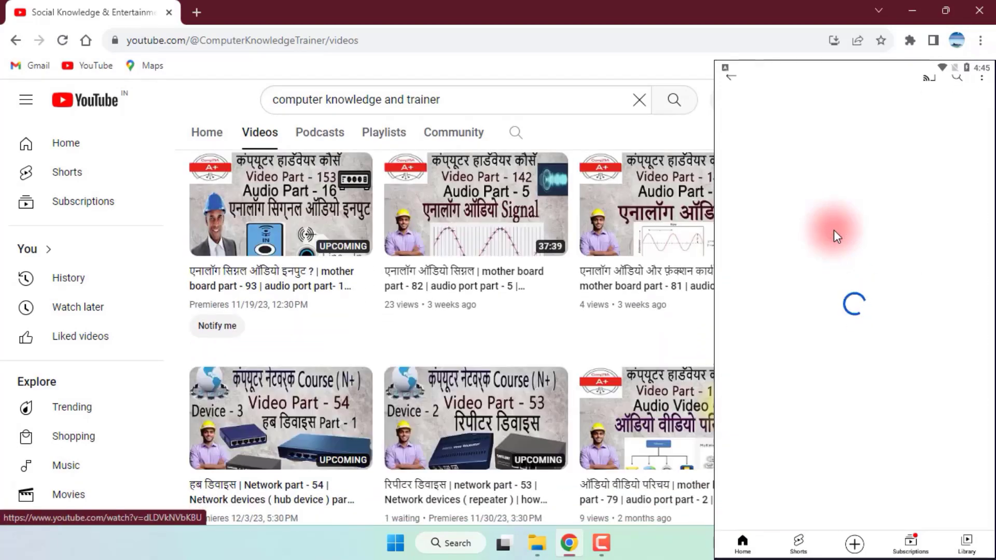
scroll(870, 367, "down", 5)
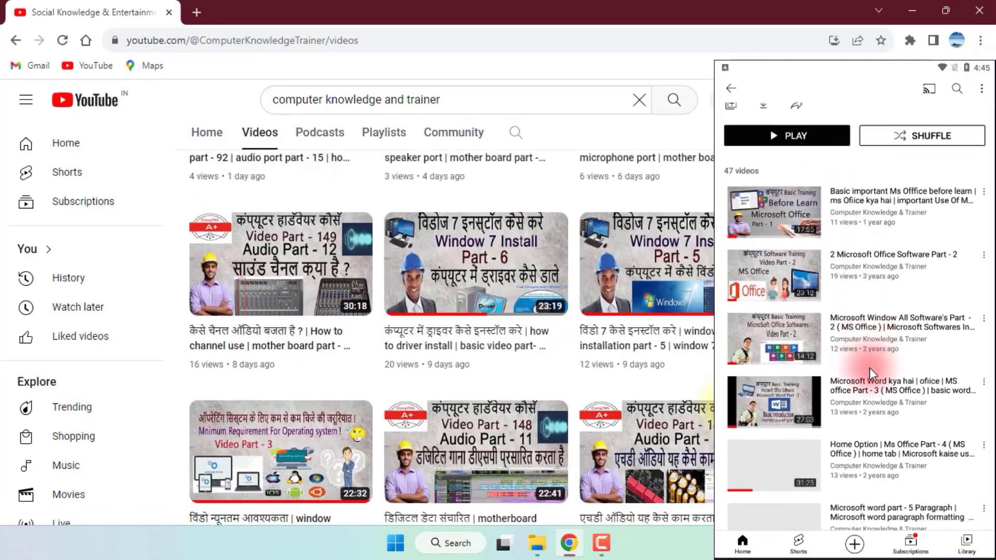
scroll(870, 368, "down", 2)
scroll(850, 211, "down", 4)
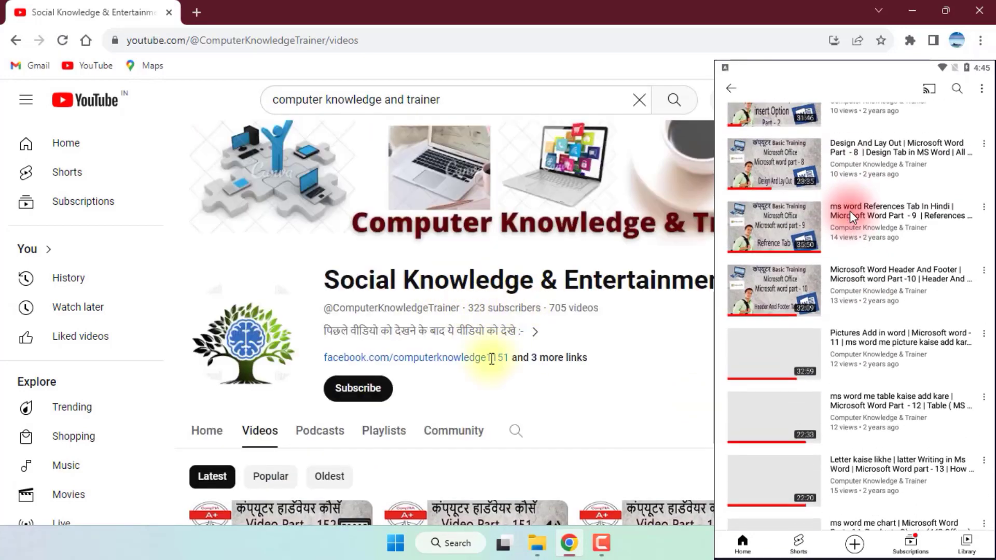
scroll(850, 210, "up", 4)
left_click(732, 89)
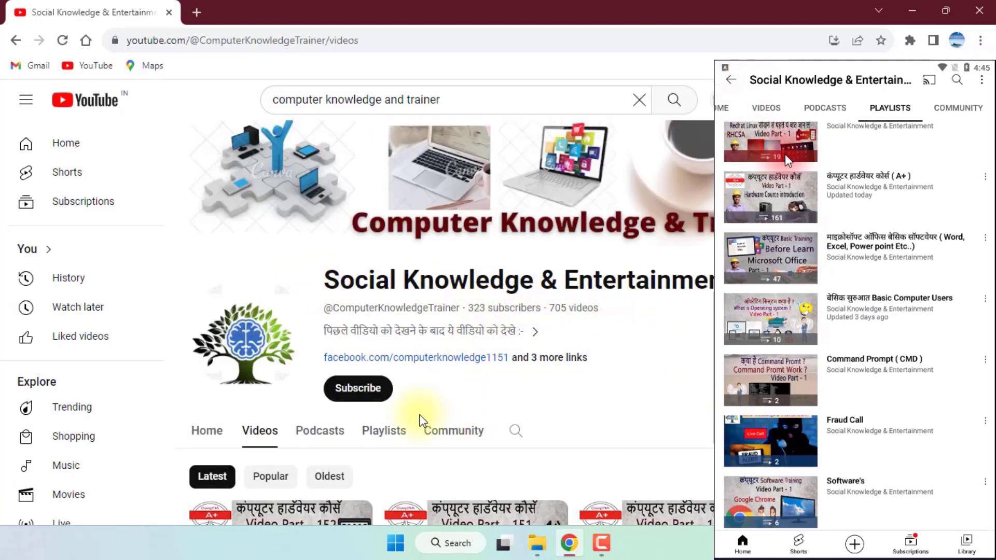
scroll(888, 224, "up", 5)
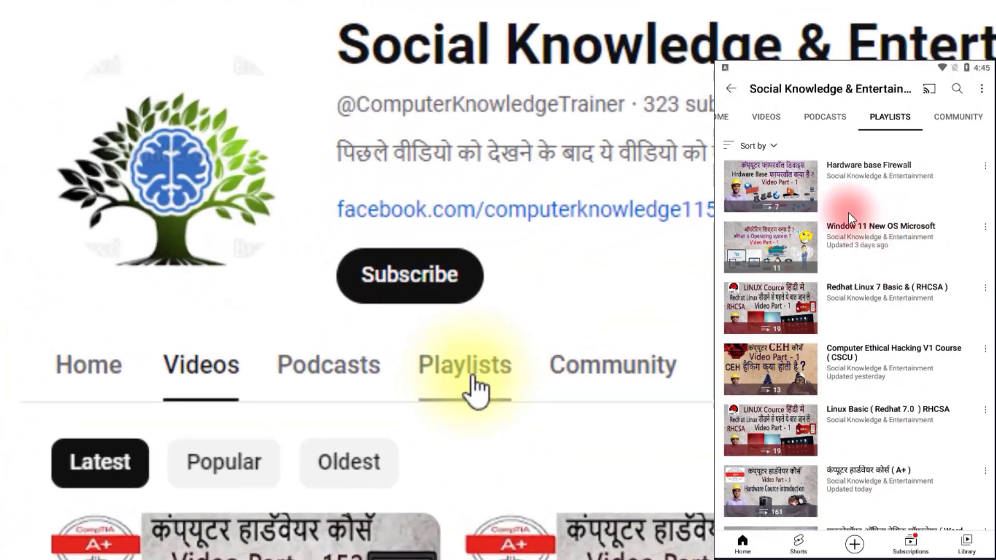
Subscribe to Social Knowledge & Entertainment and set its notification bell to All.
left_click(794, 181)
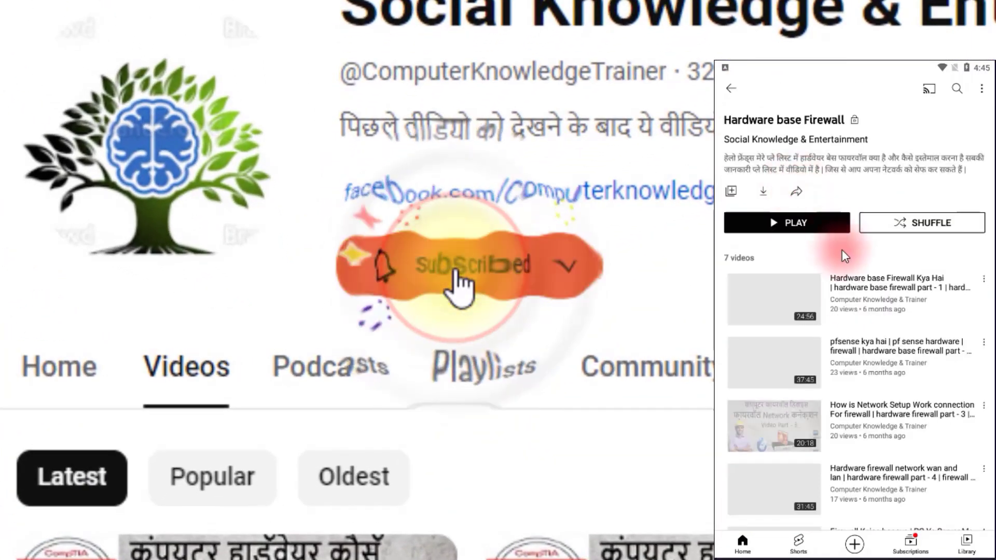
left_click(731, 89)
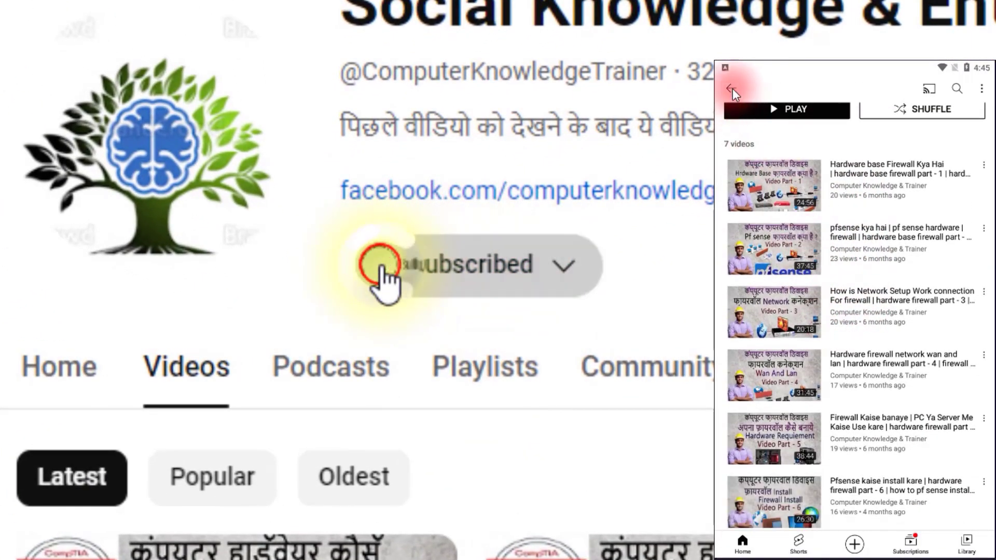
left_click(864, 365)
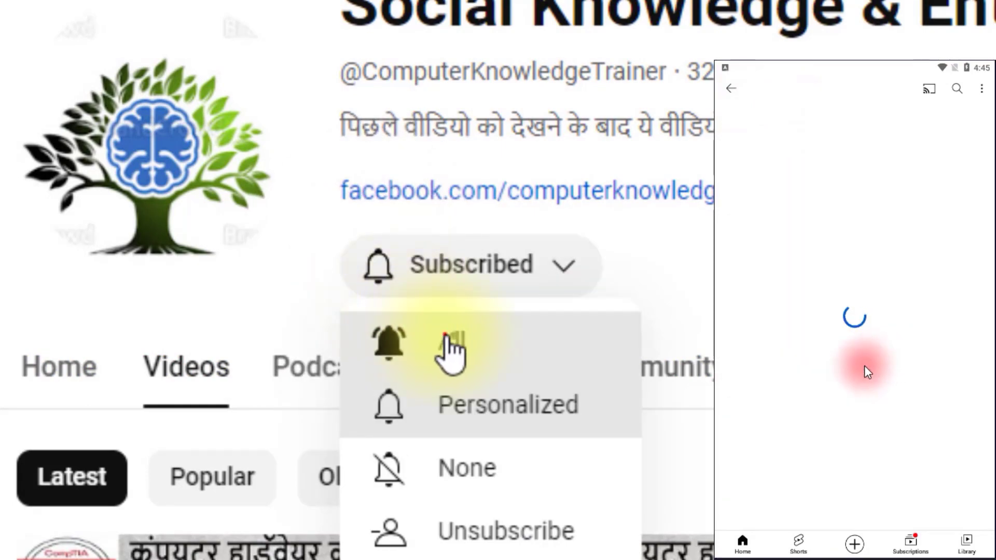
scroll(860, 295, "down", 5)
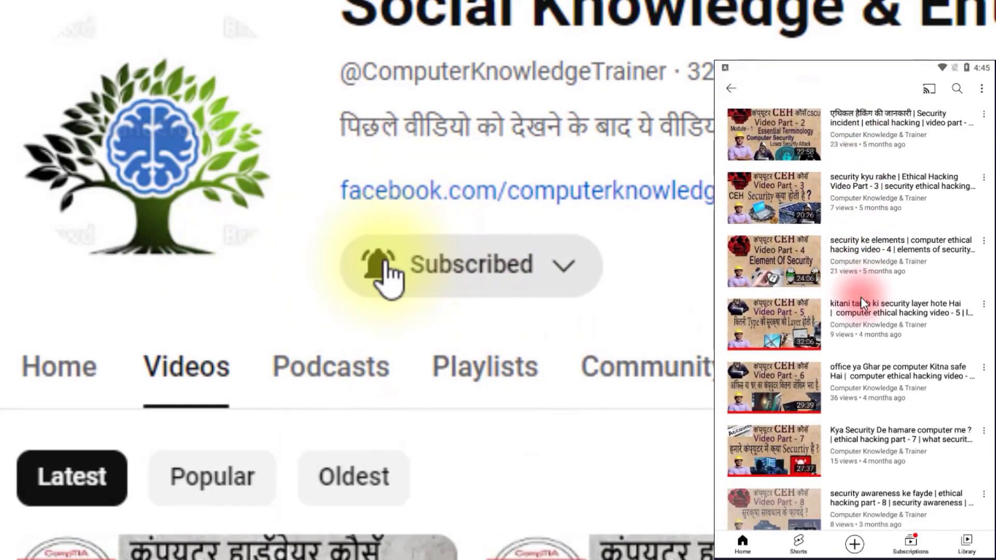
scroll(861, 297, "down", 1)
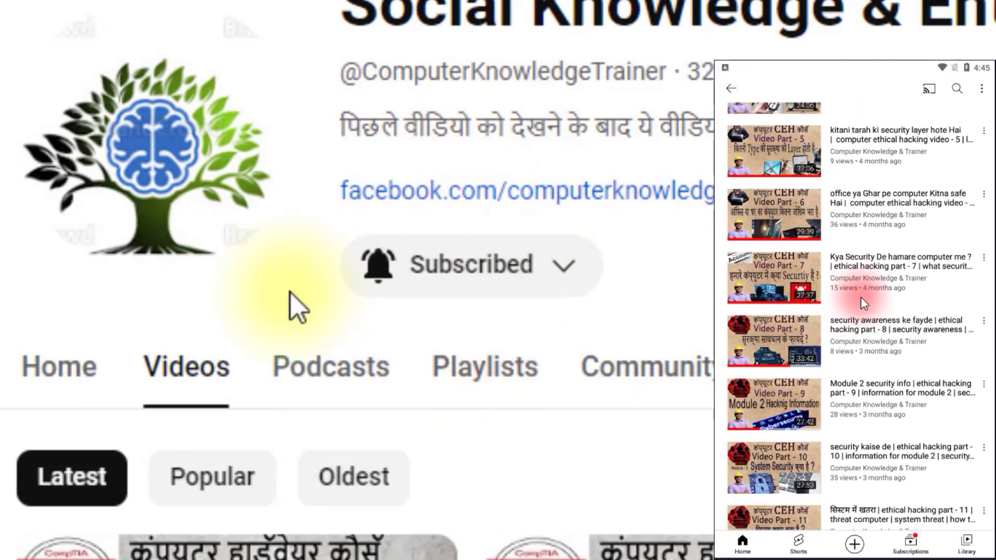
scroll(861, 297, "down", 2)
scroll(861, 297, "up", 1)
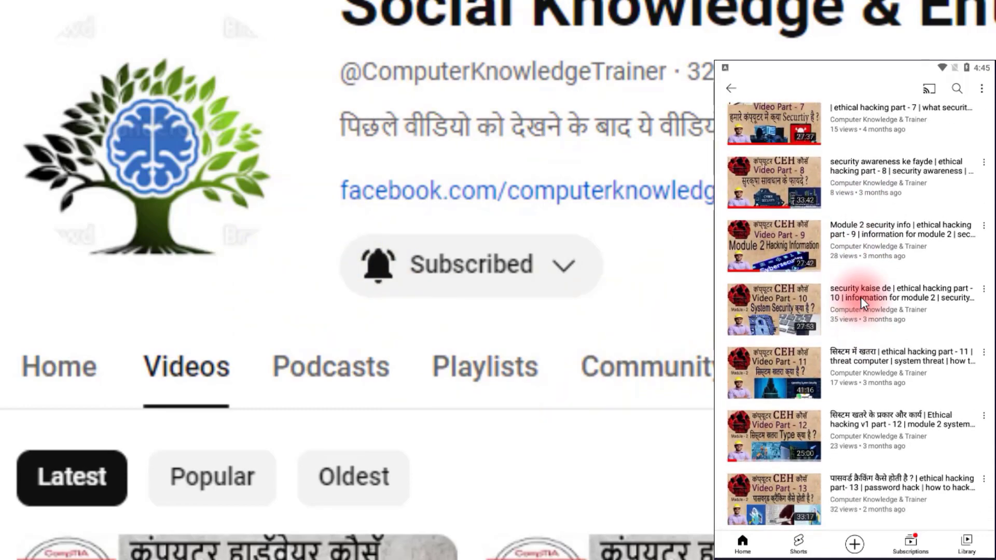
scroll(860, 296, "up", 5)
scroll(860, 297, "up", 5)
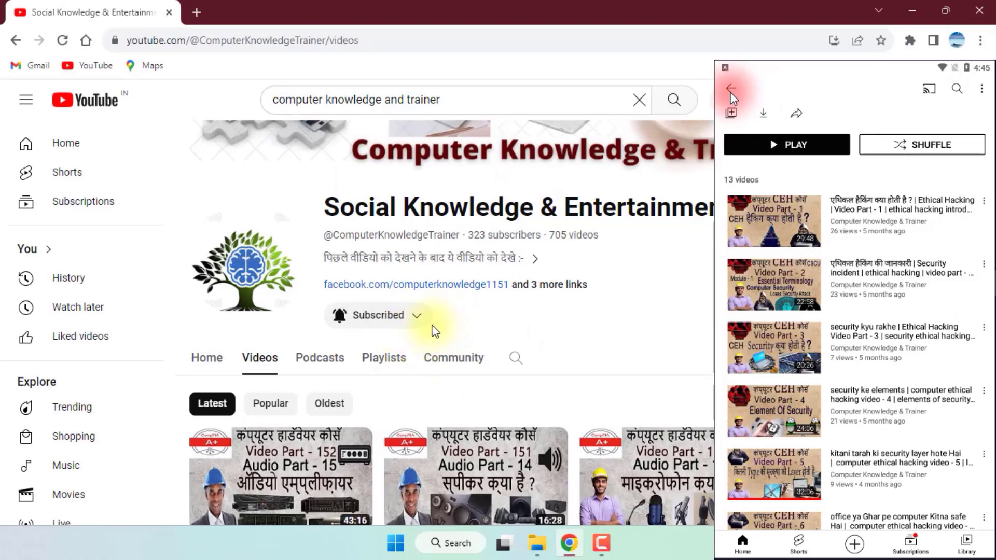
Select the text in the YouTube search box and dismiss the search suggestions.
left_click(731, 89)
scroll(867, 324, "down", 5)
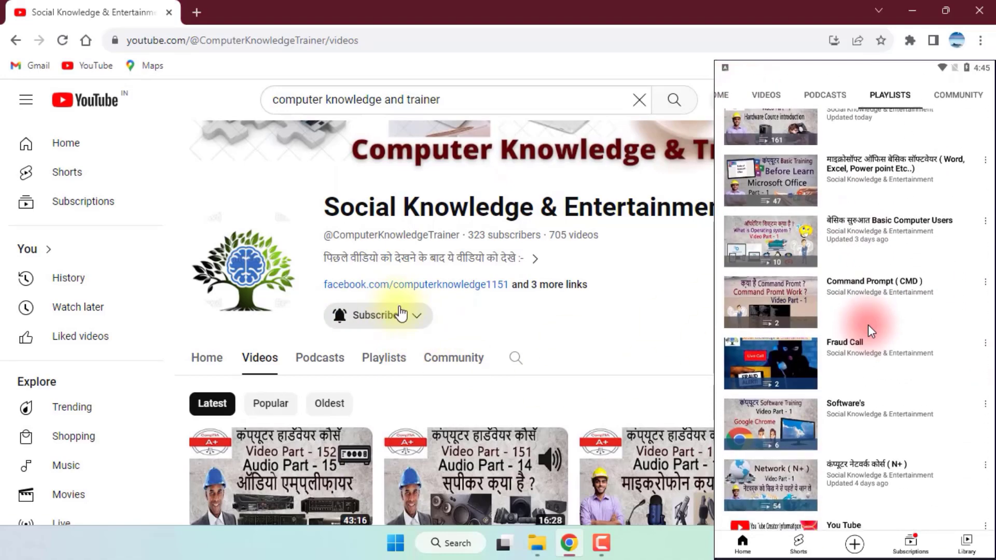
scroll(848, 365, "up", 5)
scroll(849, 362, "up", 5)
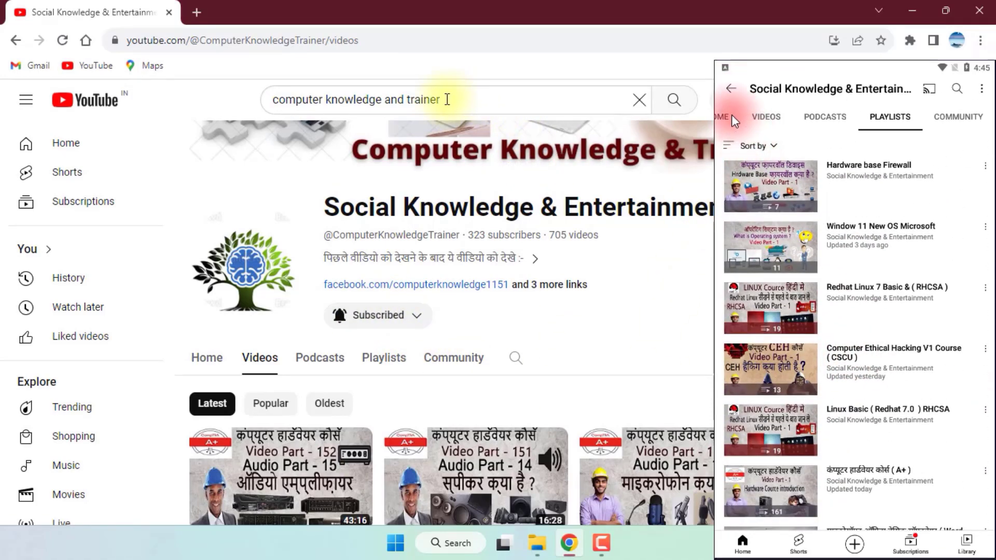
left_click(728, 117)
left_click_drag(445, 99, 267, 102)
scroll(878, 294, "down", 8)
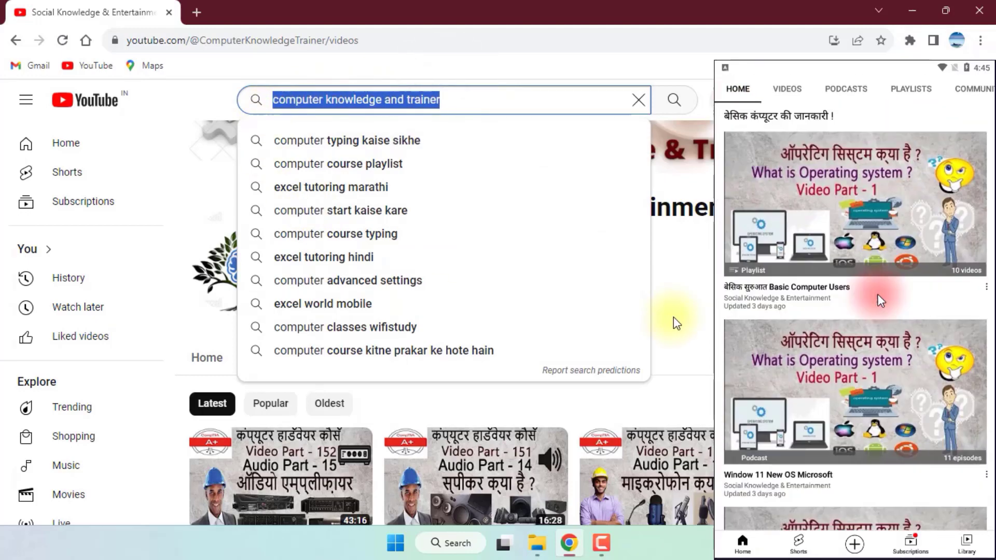
left_click(702, 314)
Open the channel's Playlists tab and scroll through its created playlists.
left_click(367, 358)
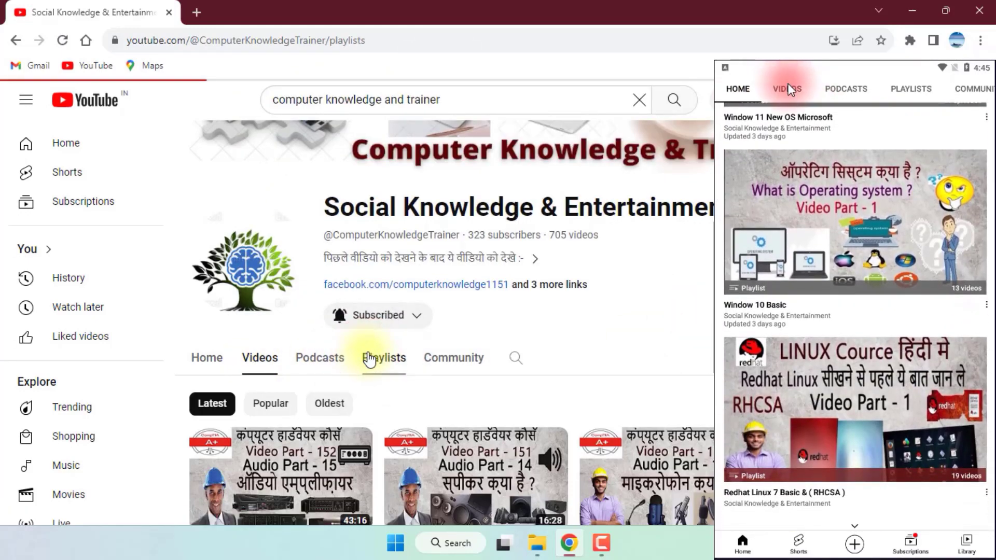
left_click(787, 87)
scroll(434, 381, "down", 3)
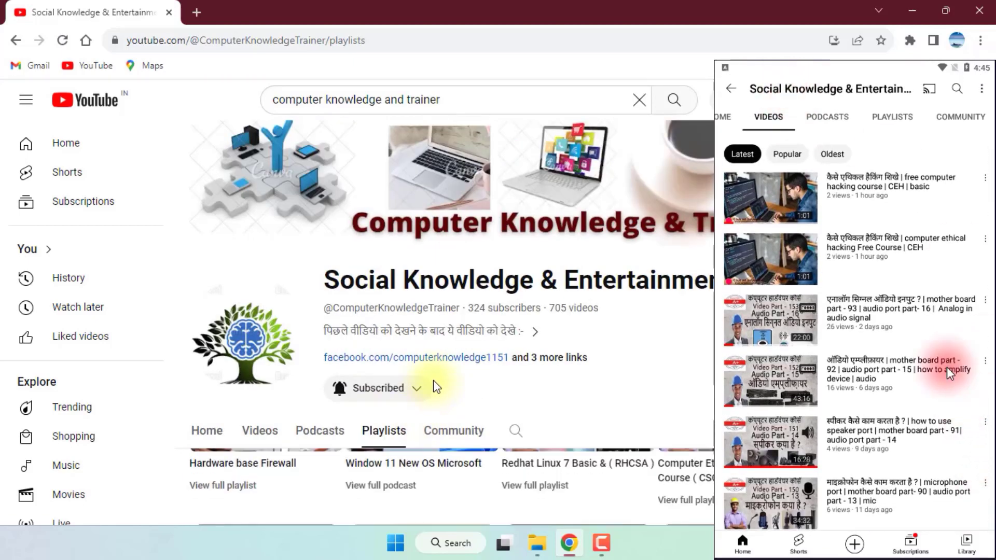
scroll(938, 355, "down", 10)
scroll(708, 410, "up", 3)
scroll(938, 356, "down", 10)
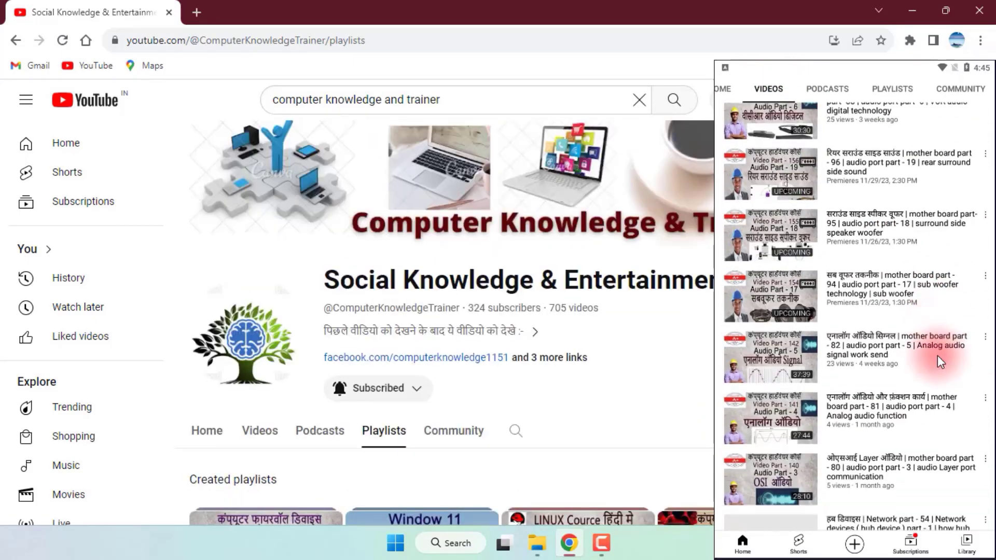
Show PLAYLISTS in the phone app and scroll the desktop Playlists grid to the Skype row.
scroll(938, 356, "down", 10)
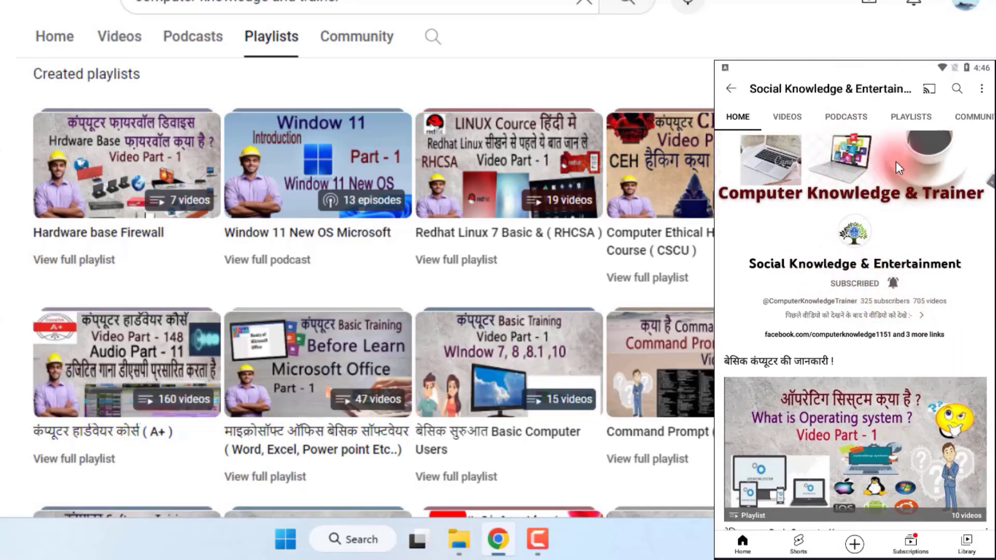
scroll(896, 160, "down", 5)
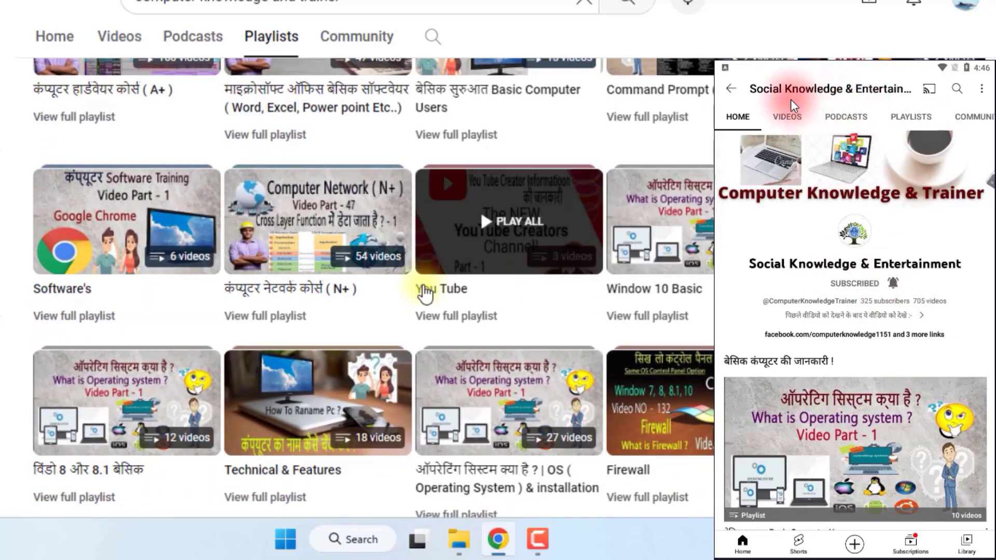
left_click(914, 122)
scroll(898, 246, "down", 5)
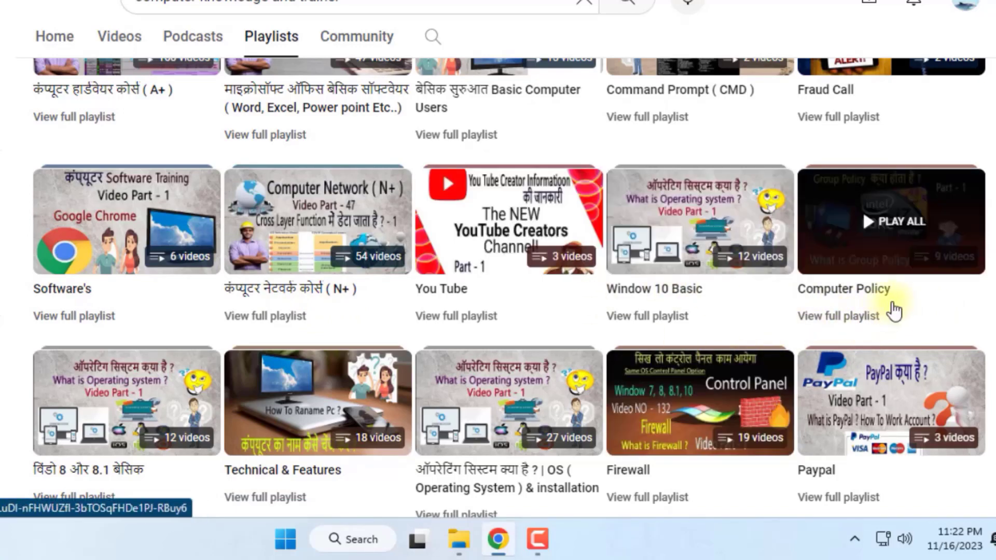
scroll(878, 387, "down", 2)
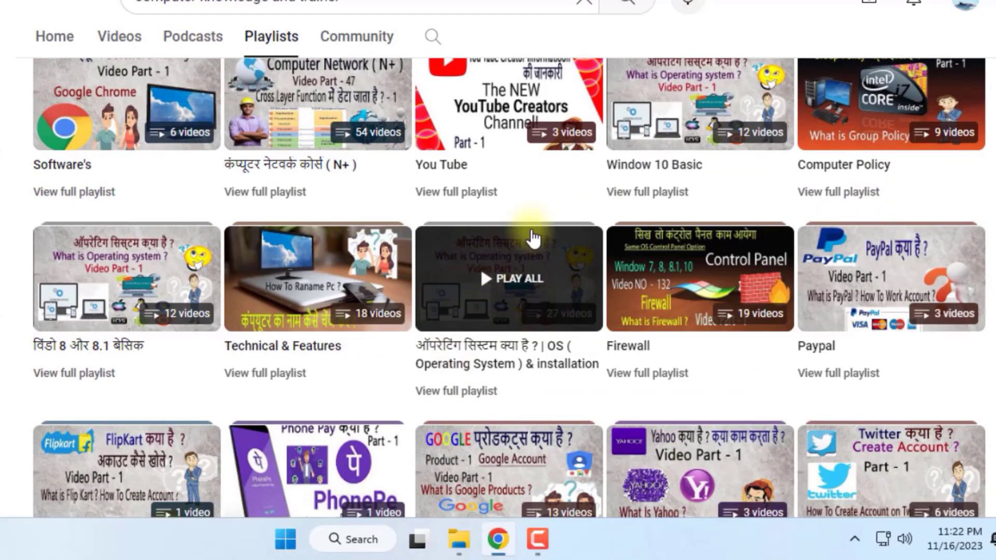
scroll(990, 288, "down", 5)
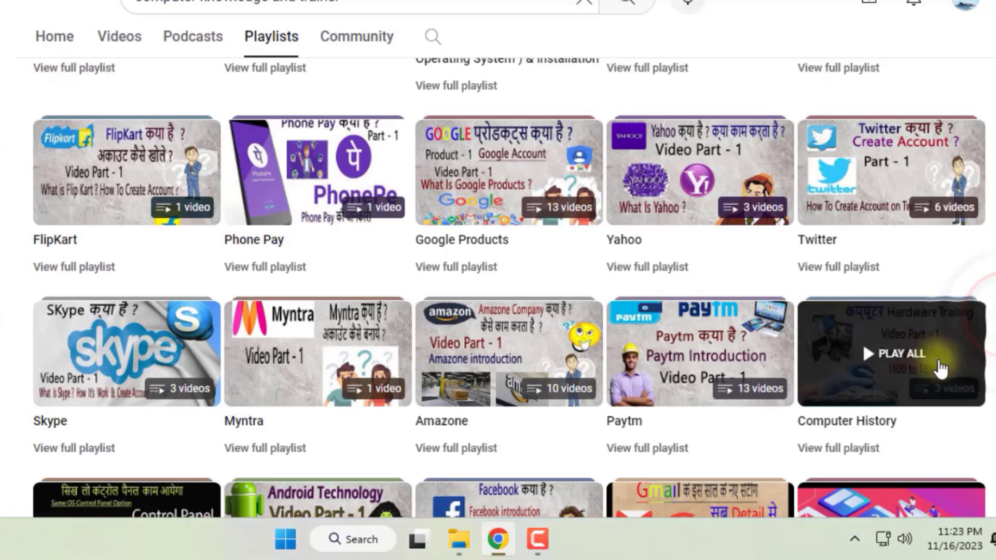
scroll(992, 326, "down", 6)
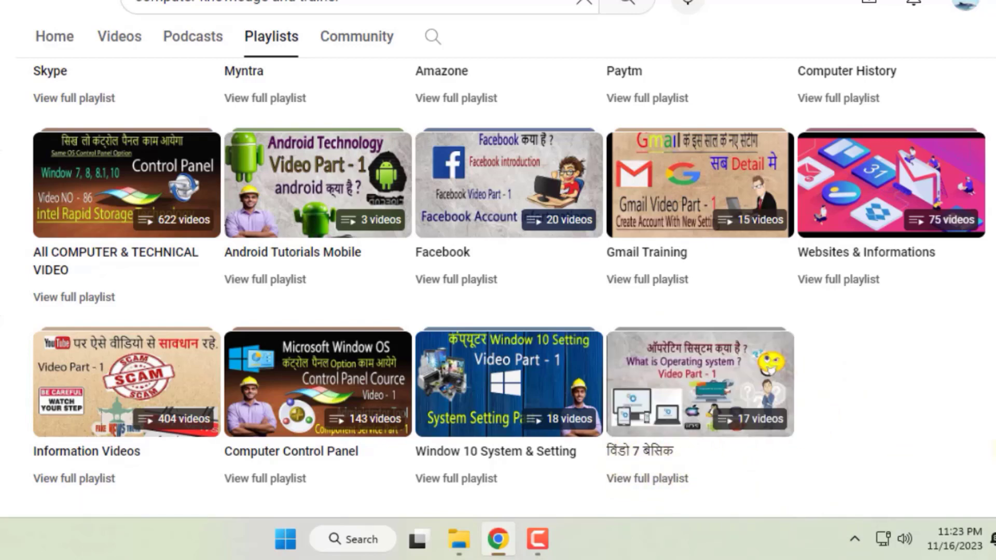
scroll(673, 477, "down", 10)
scroll(673, 477, "up", 4)
scroll(508, 285, "up", 4)
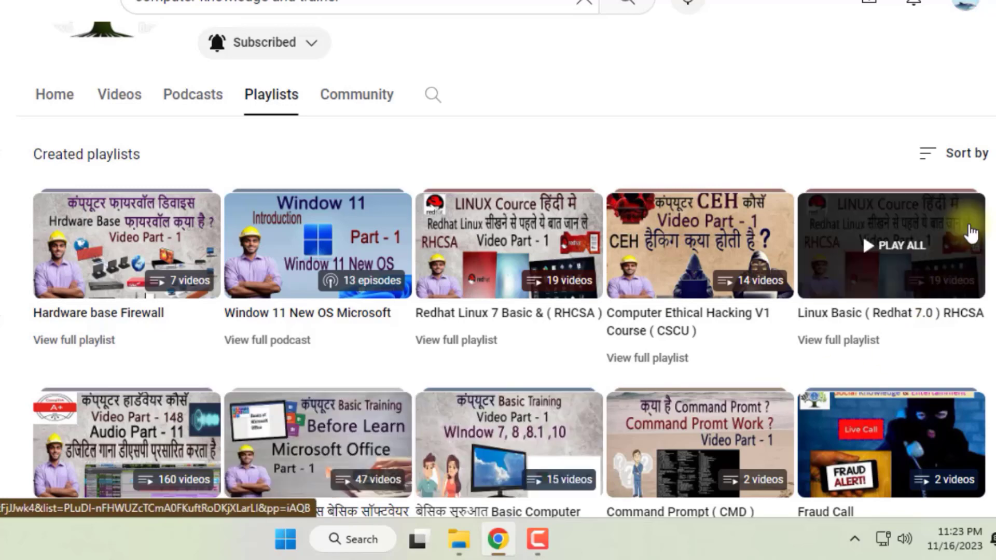
scroll(442, 485, "down", 3)
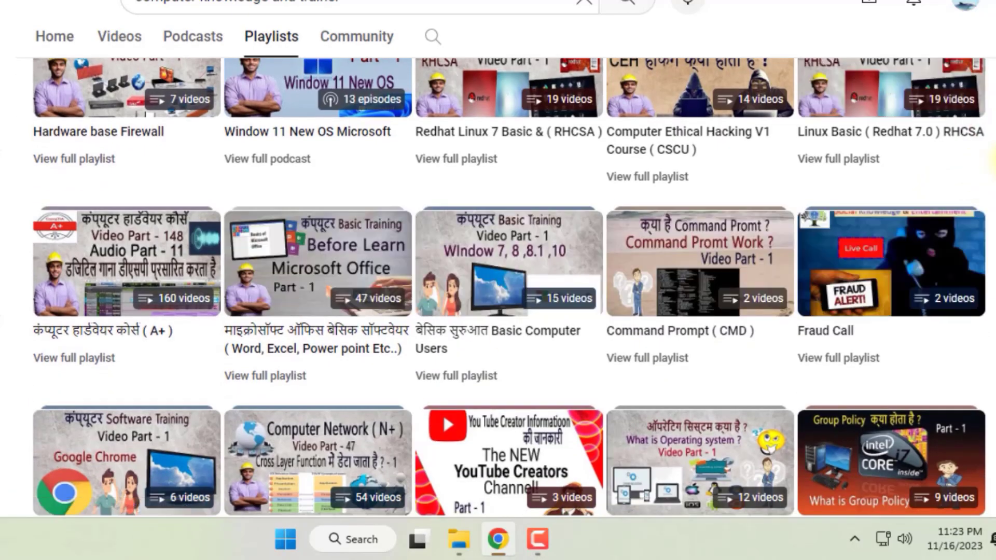
scroll(972, 177, "down", 10)
scroll(975, 161, "down", 1)
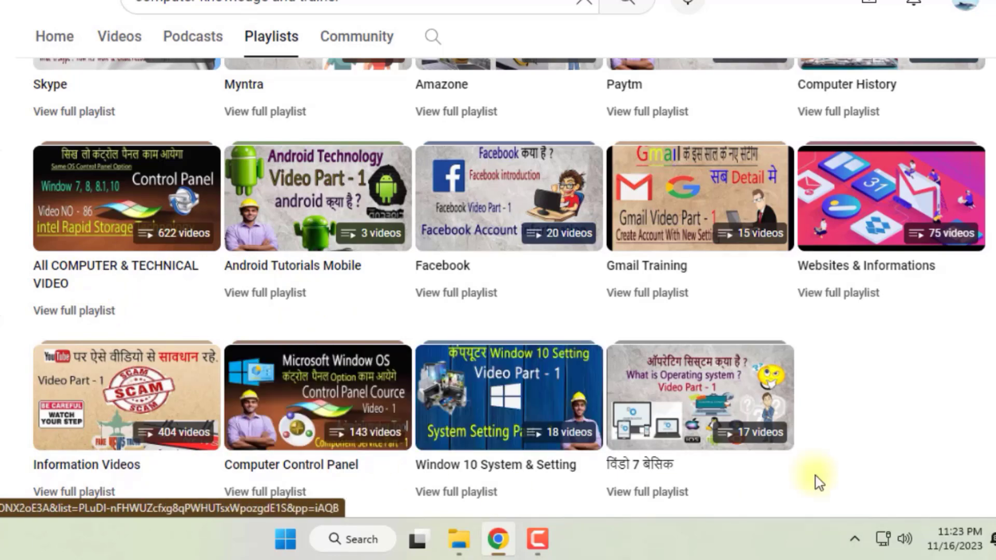
scroll(985, 451, "up", 10)
scroll(988, 449, "up", 1)
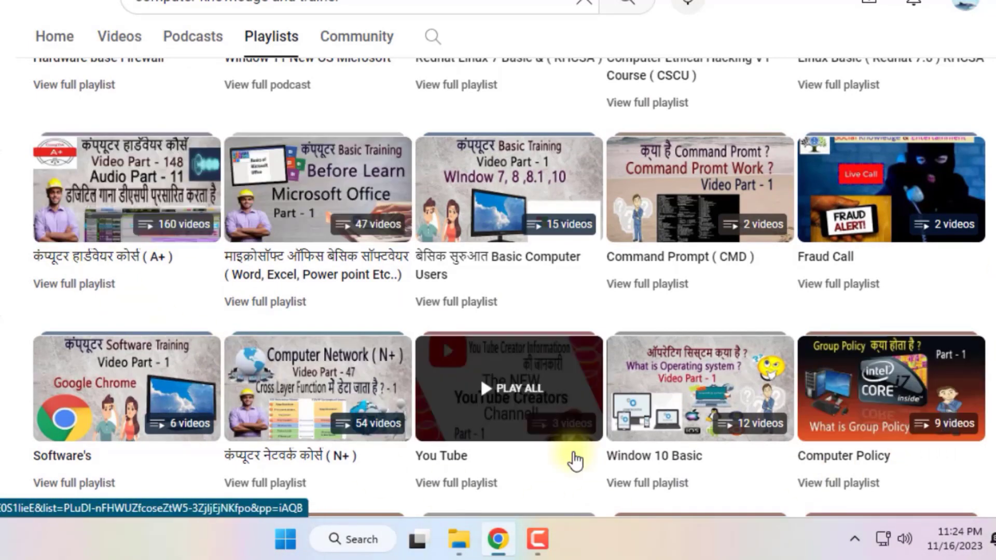
scroll(991, 257, "up", 3)
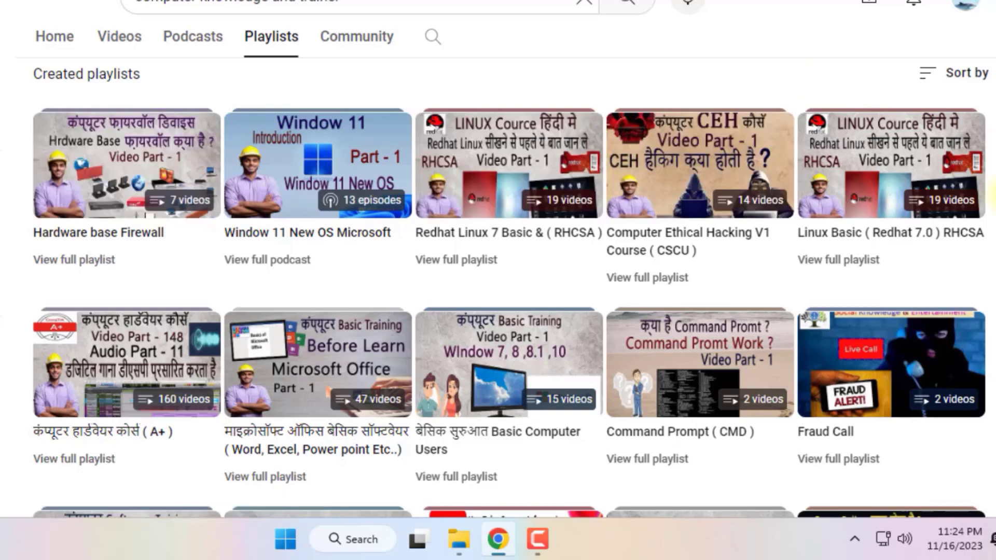
scroll(498, 270, "up", 7)
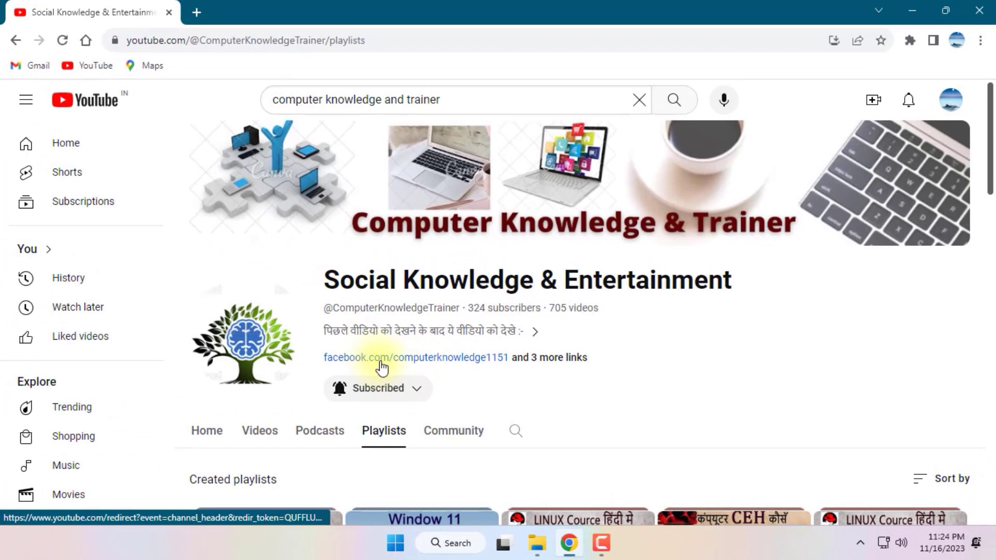
Open the linked Computer Knowledge & Trainer Facebook page, browse it, then return to YouTube Playlists.
left_click(380, 357)
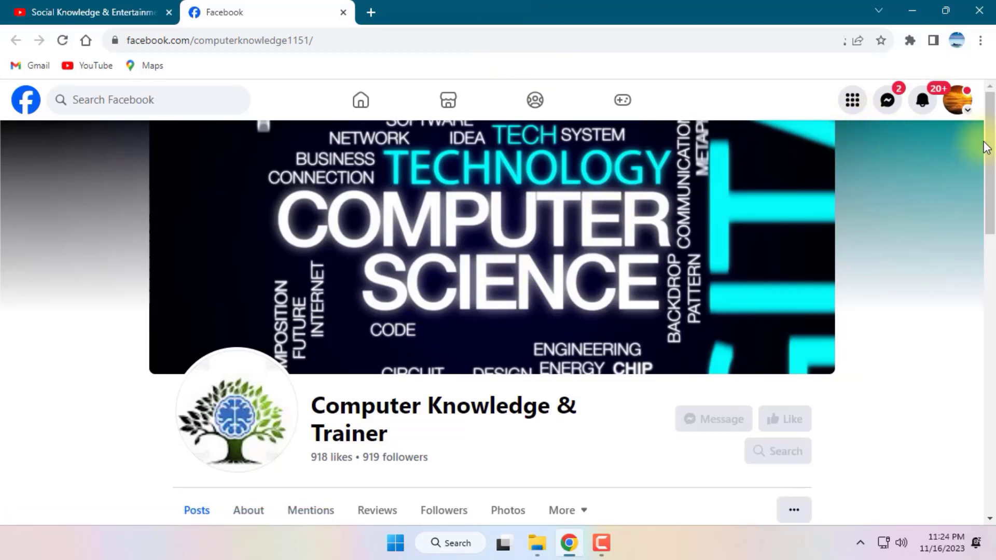
mouse_move(987, 141)
left_mouse_down()
mouse_move(988, 206)
mouse_move(987, 138)
left_mouse_up()
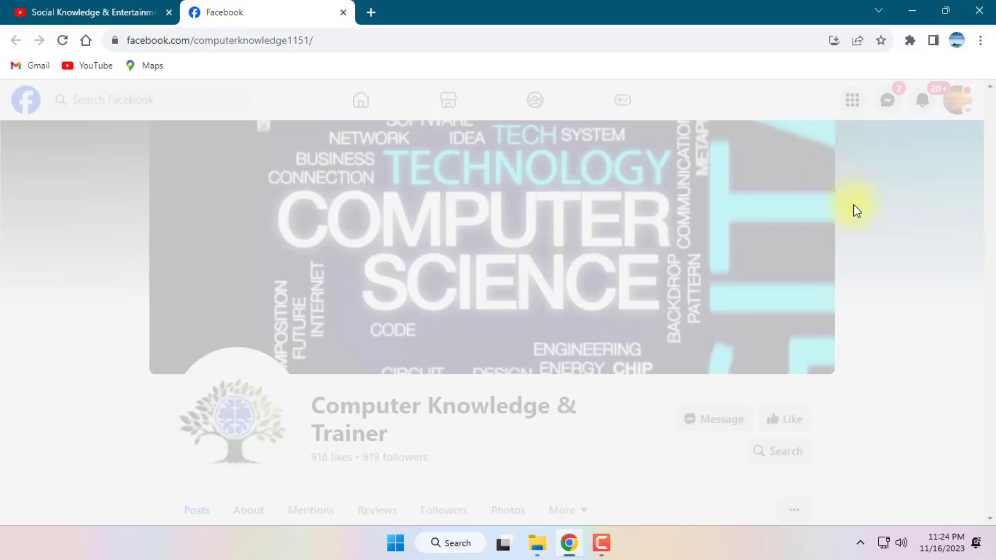
left_click(112, 10)
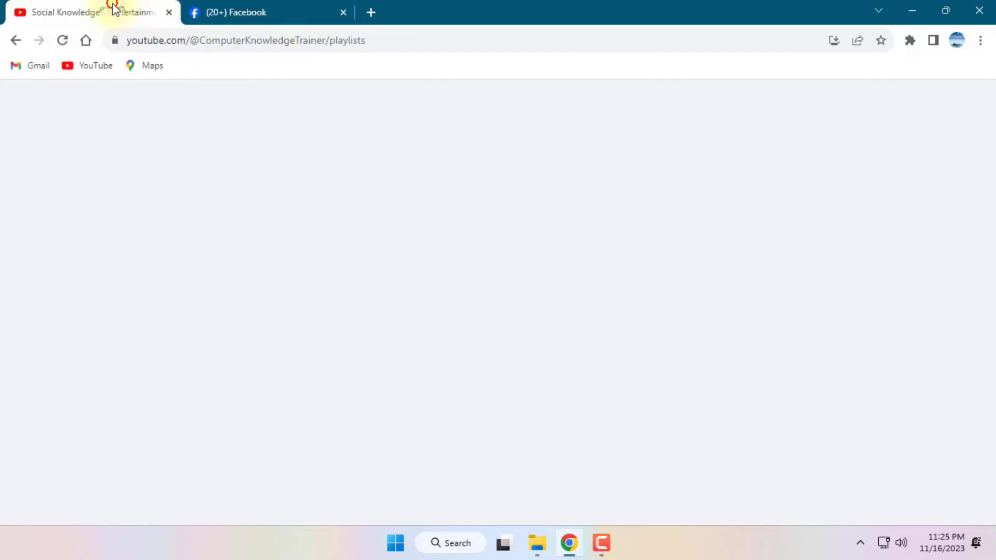
left_click(232, 6)
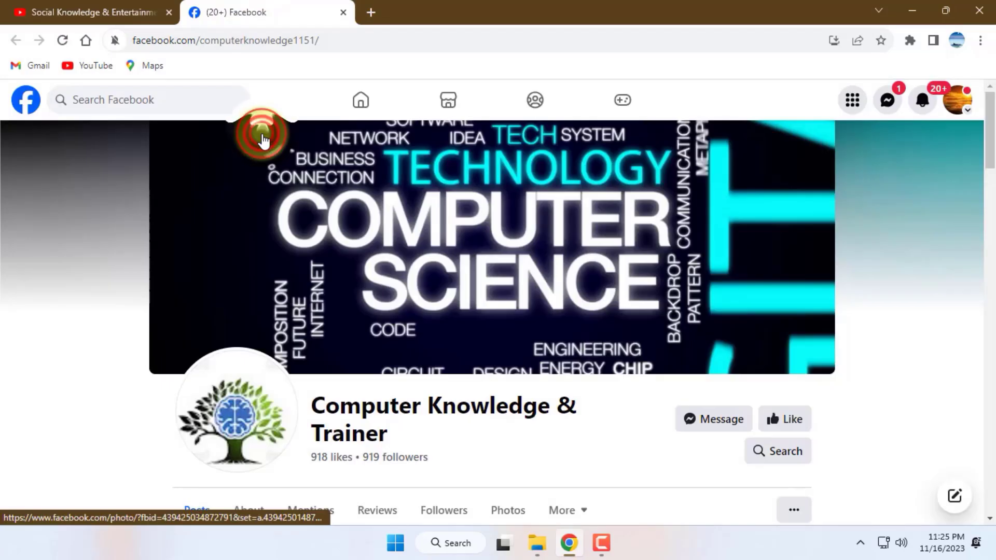
left_click_drag(991, 139, 968, 193)
left_click(45, 10)
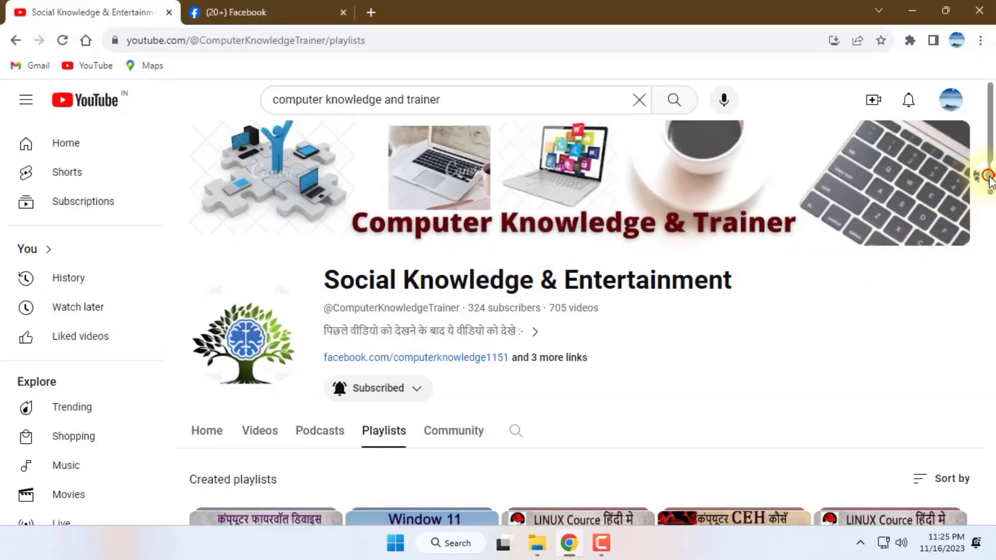
Switch to the channel's Home tab and scroll down to the All Playlist row.
left_click_drag(990, 179, 992, 513)
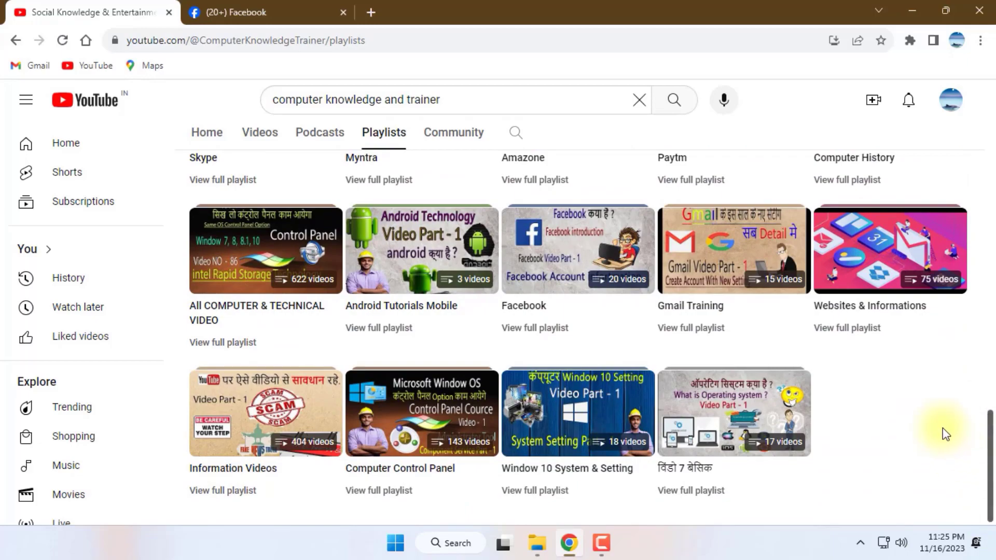
scroll(929, 403, "up", 20)
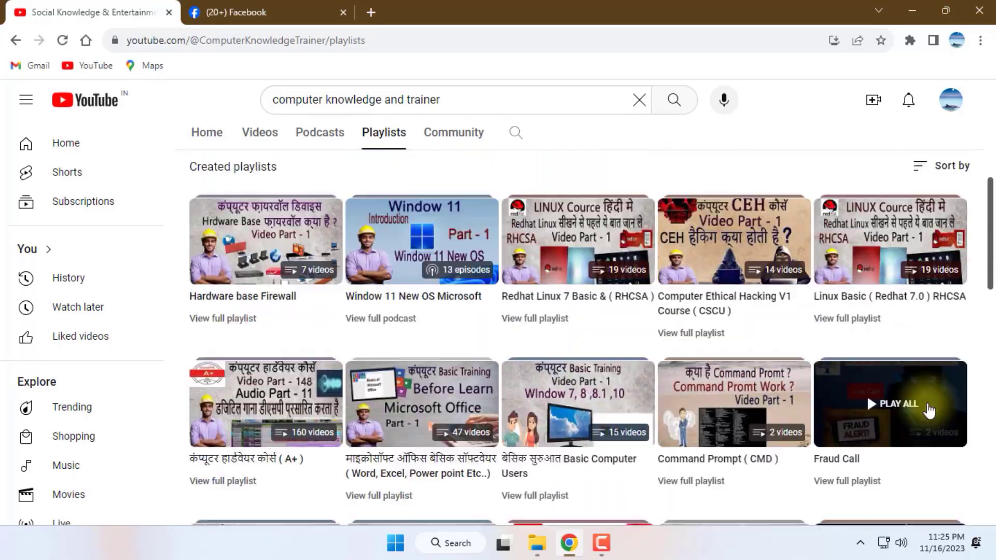
scroll(929, 410, "up", 3)
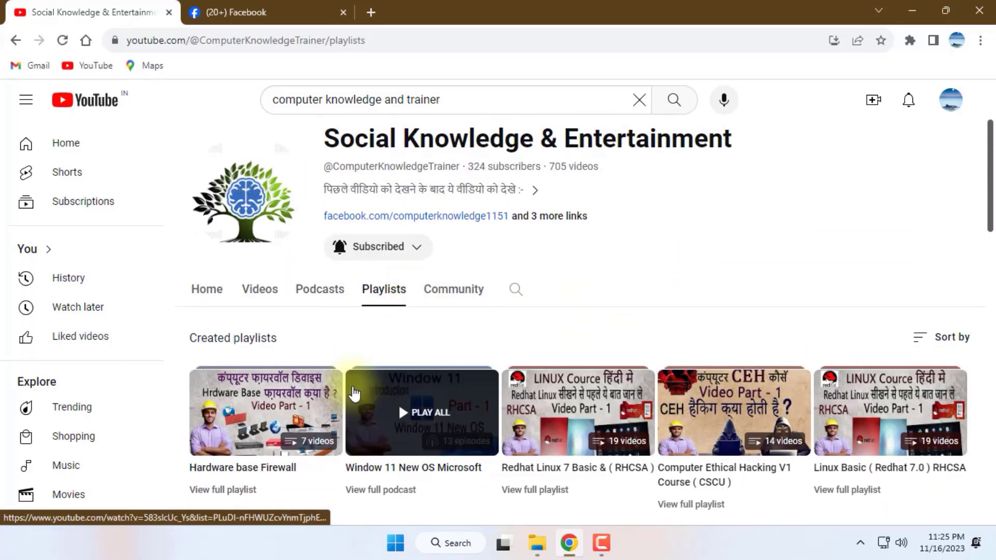
left_click(209, 289)
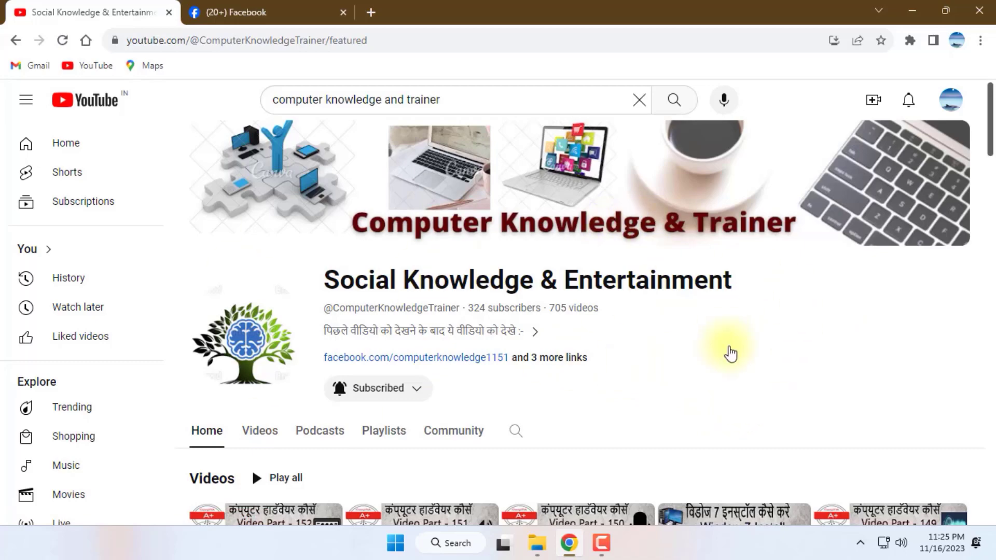
scroll(730, 354, "down", 9)
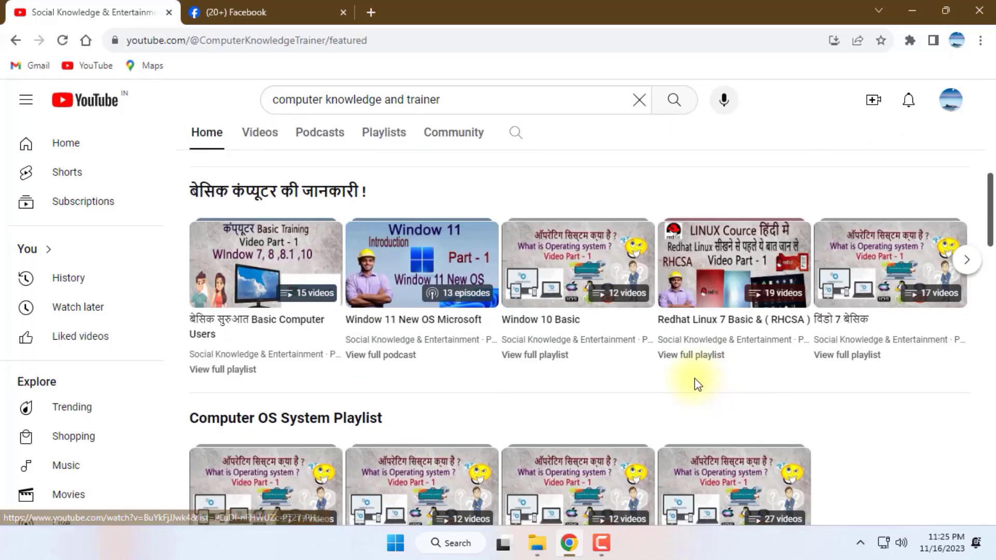
scroll(698, 384, "down", 6)
scroll(694, 384, "down", 5)
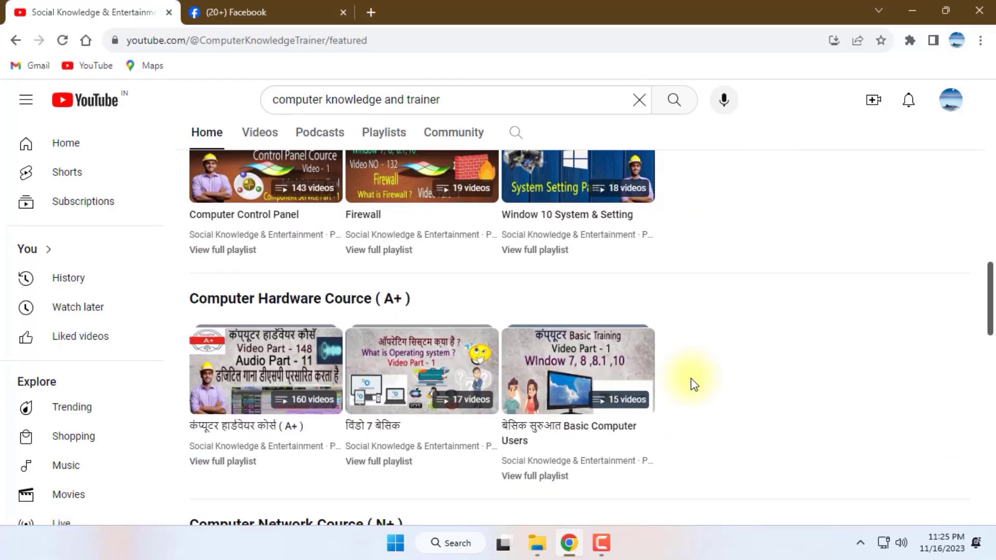
scroll(694, 384, "down", 5)
scroll(693, 381, "down", 11)
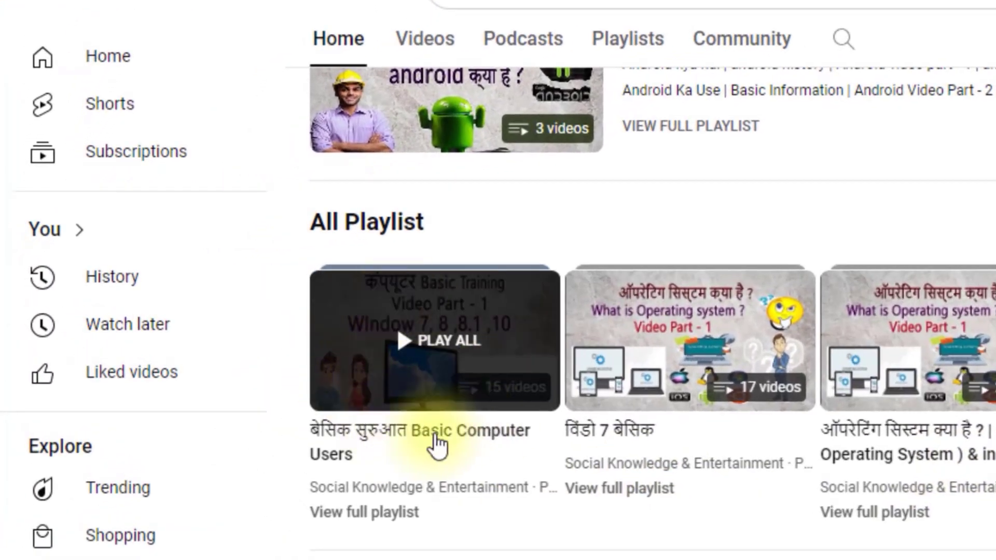
Play the Basic Computer Users playlist, then go back, close the miniplayer and scroll up.
left_click(417, 342)
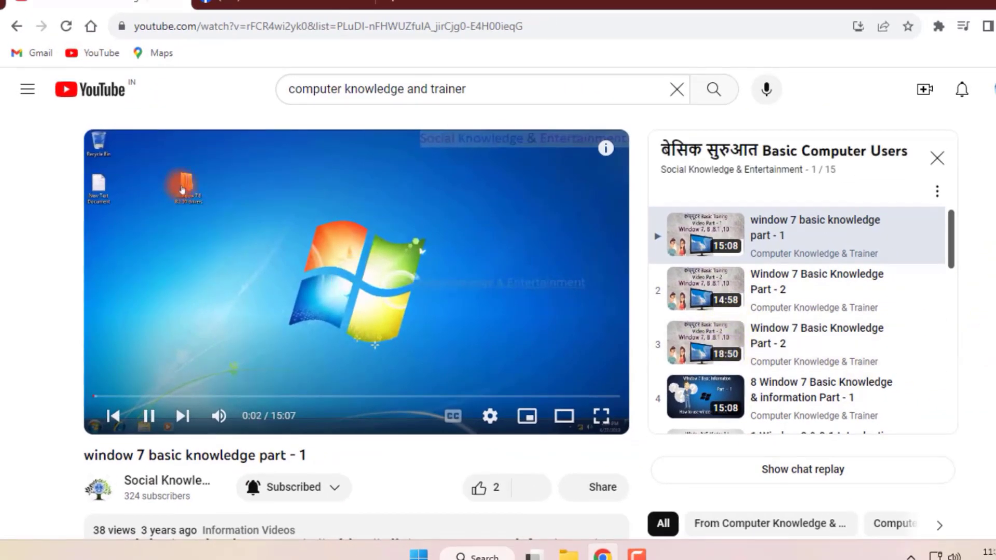
scroll(519, 312, "down", 3)
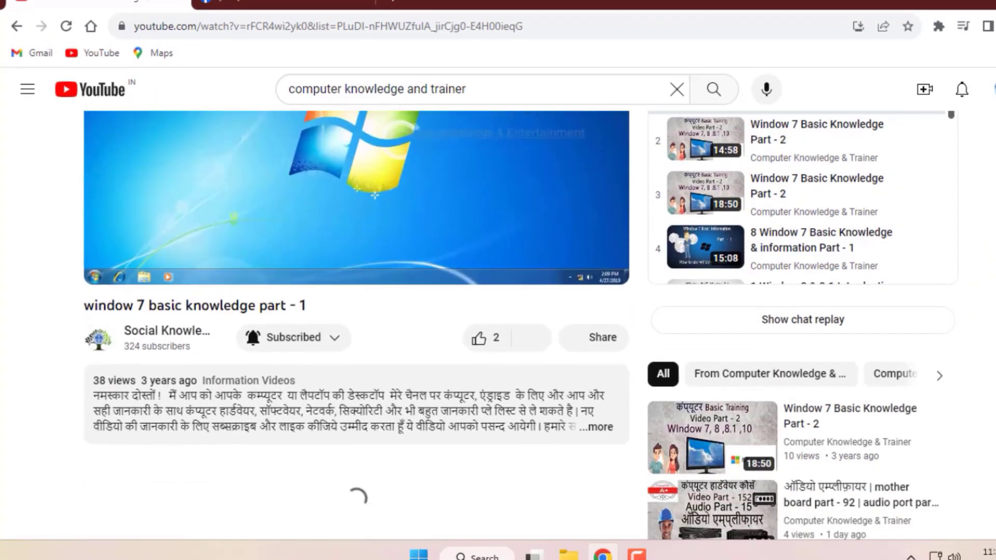
scroll(519, 311, "down", 2)
scroll(519, 311, "down", 1)
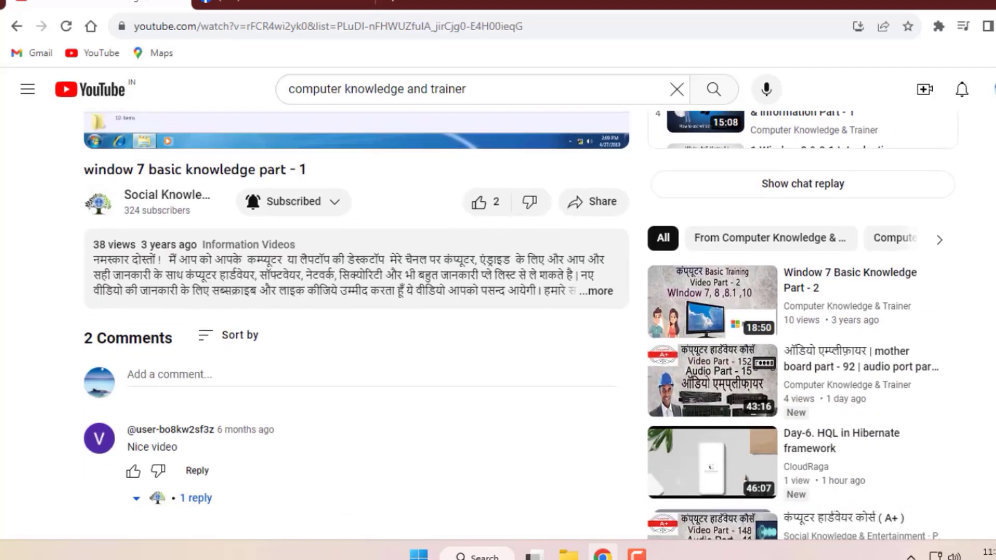
left_click(17, 26)
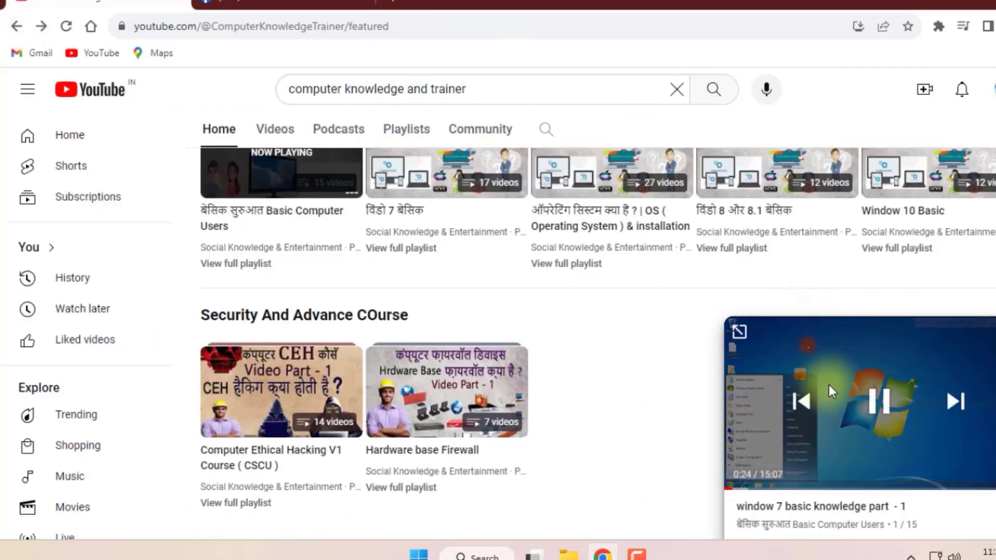
left_click(995, 332)
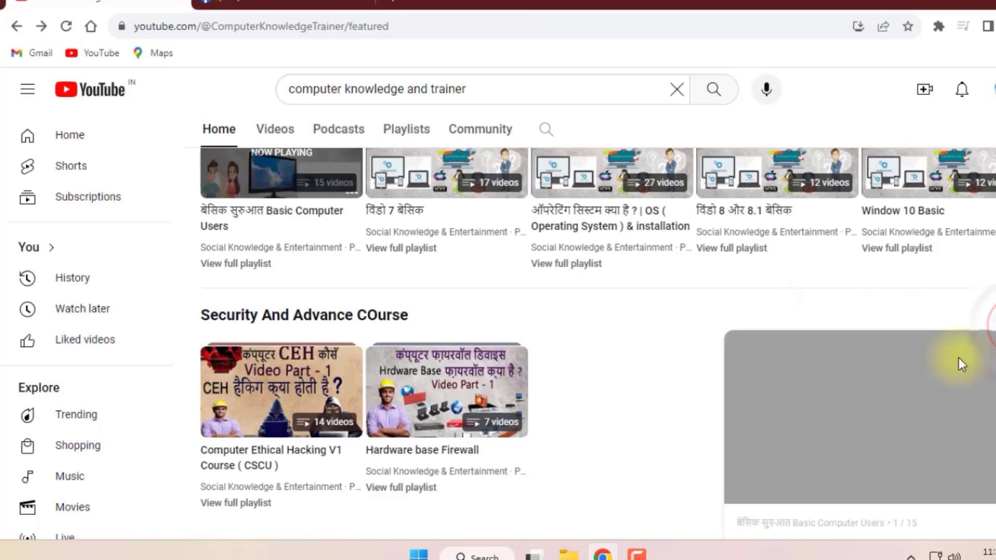
scroll(545, 357, "up", 7)
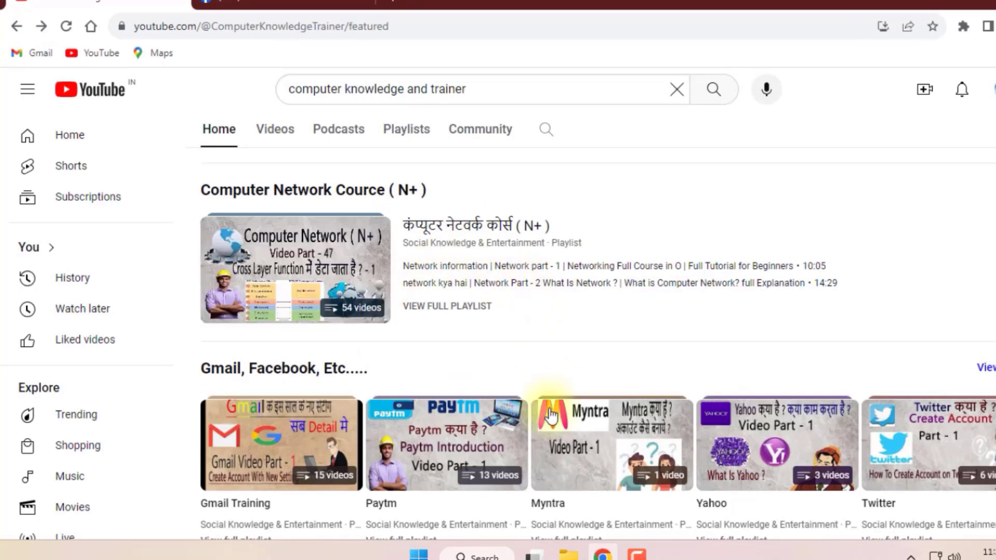
scroll(602, 321, "up", 6)
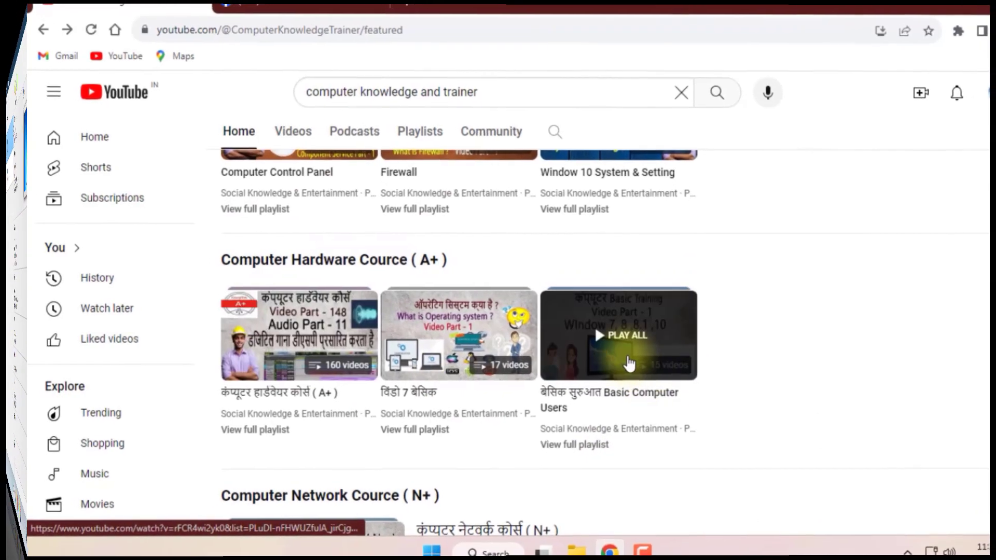
scroll(597, 327, "up", 1)
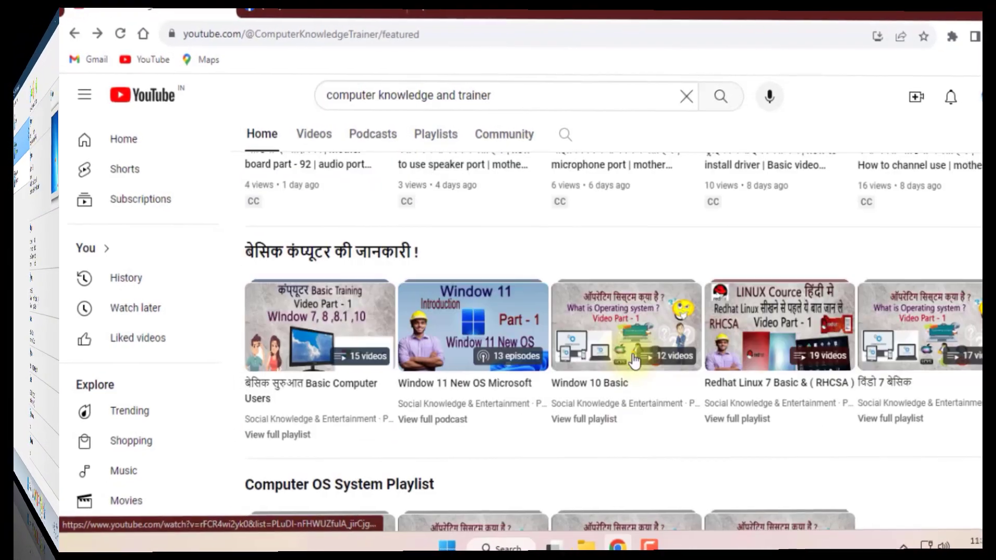
scroll(636, 362, "up", 6)
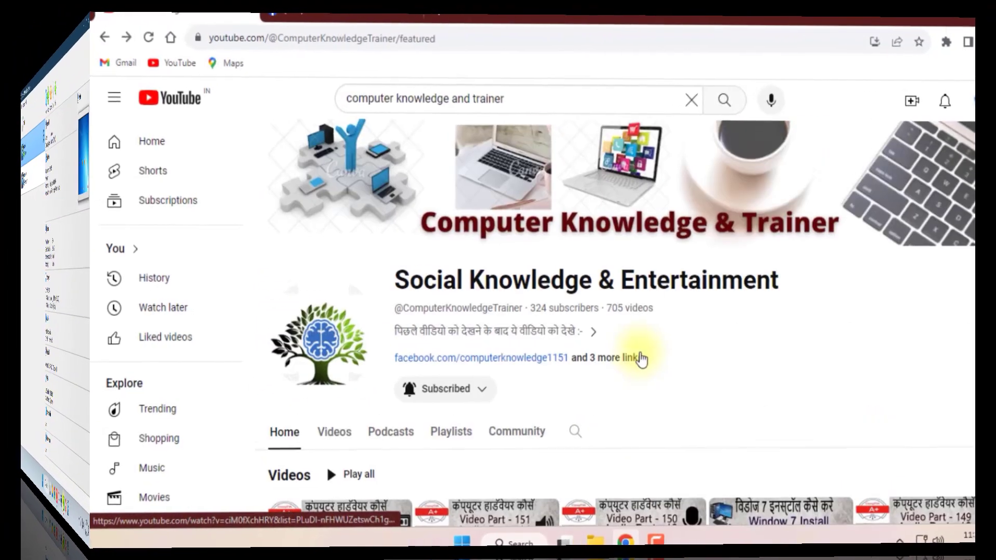
Select and then deselect the channel name text on the YouTube Home page.
left_click_drag(779, 280, 417, 280)
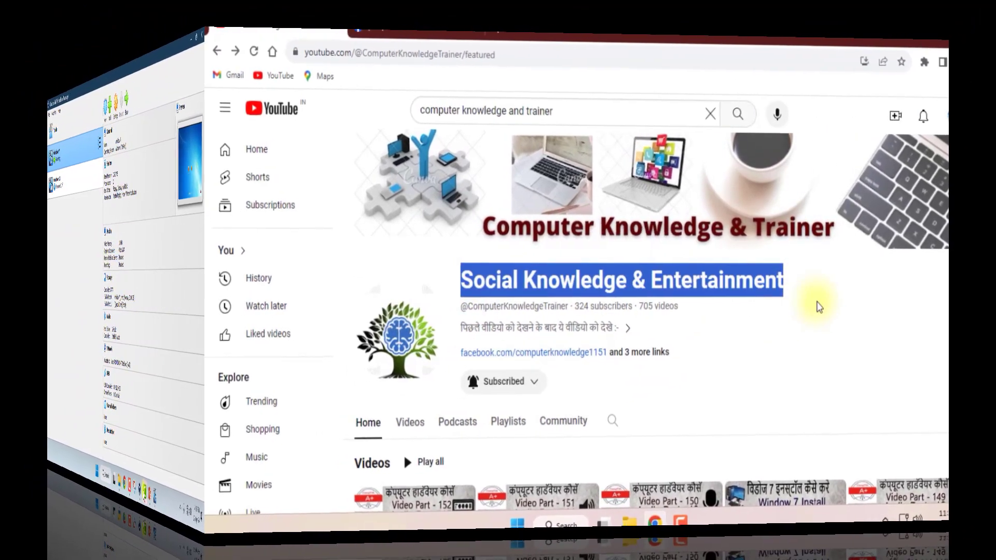
left_click(815, 303)
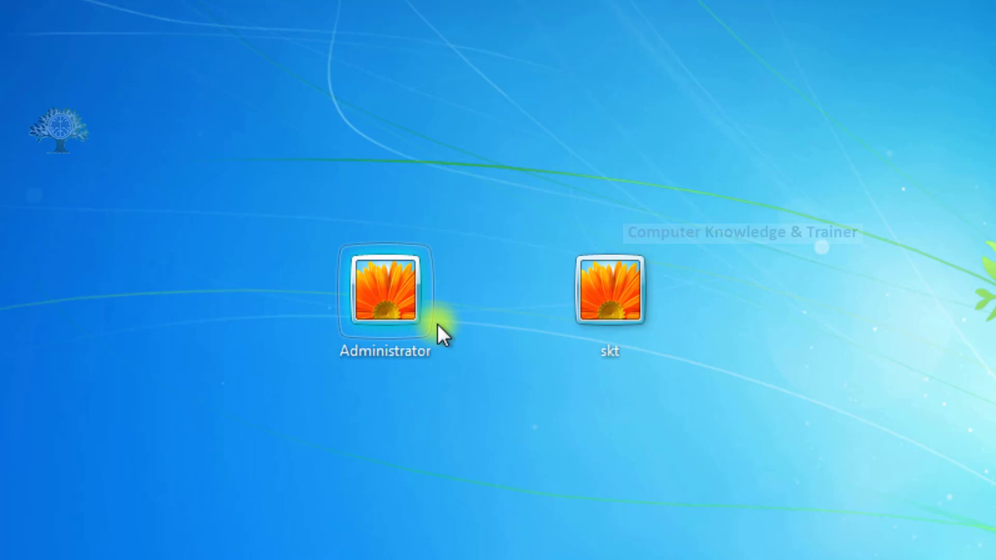
Sign in as Administrator with the account password and postpone Windows activation.
left_click(390, 313)
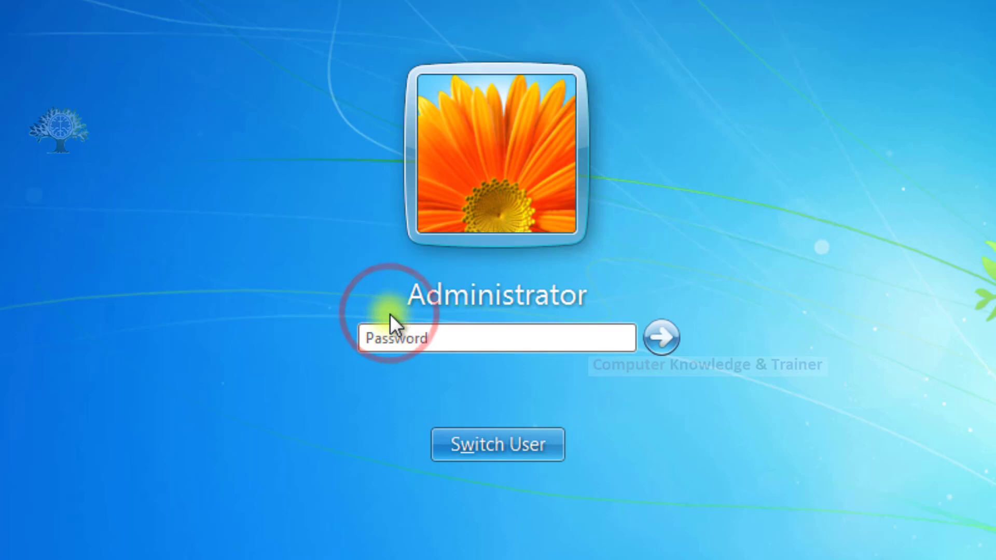
type("*****")
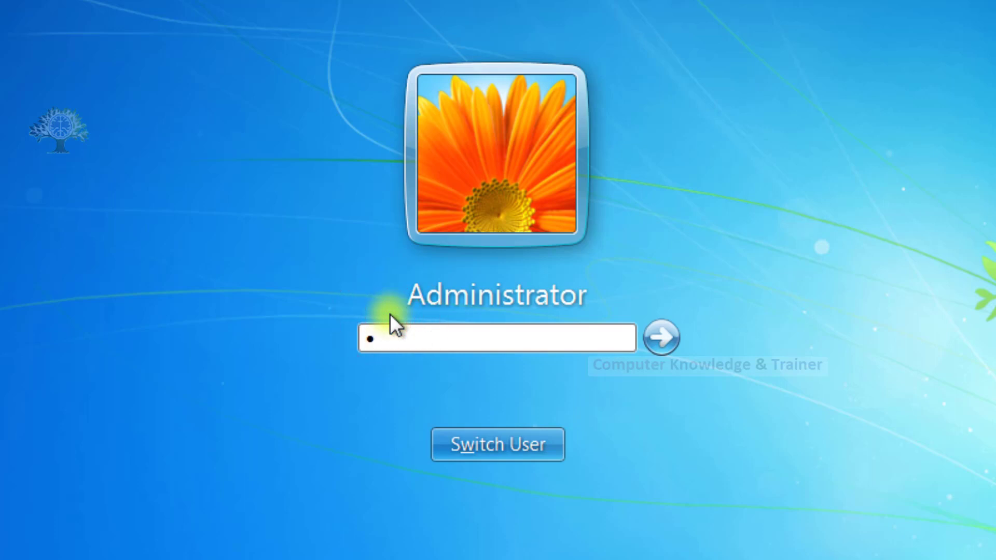
type("*")
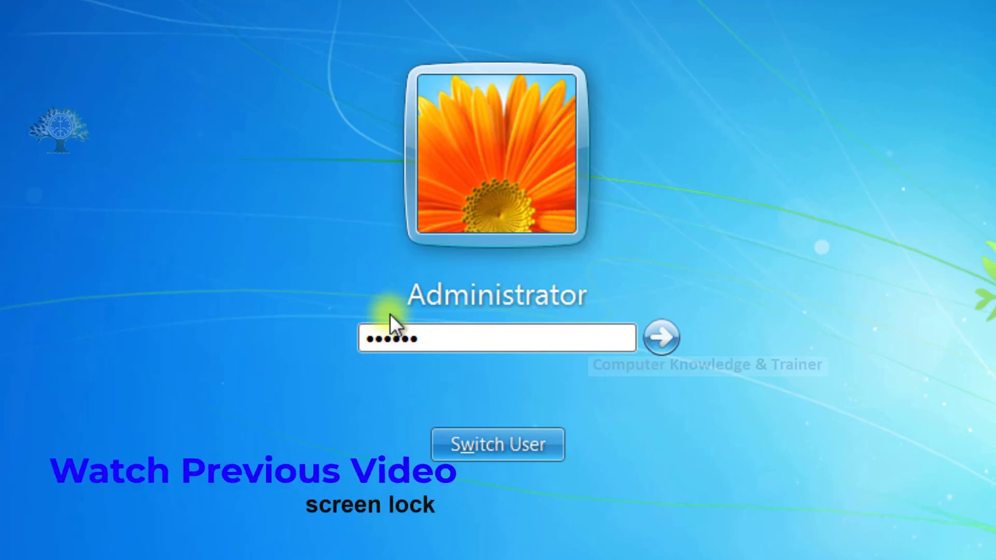
type("*****")
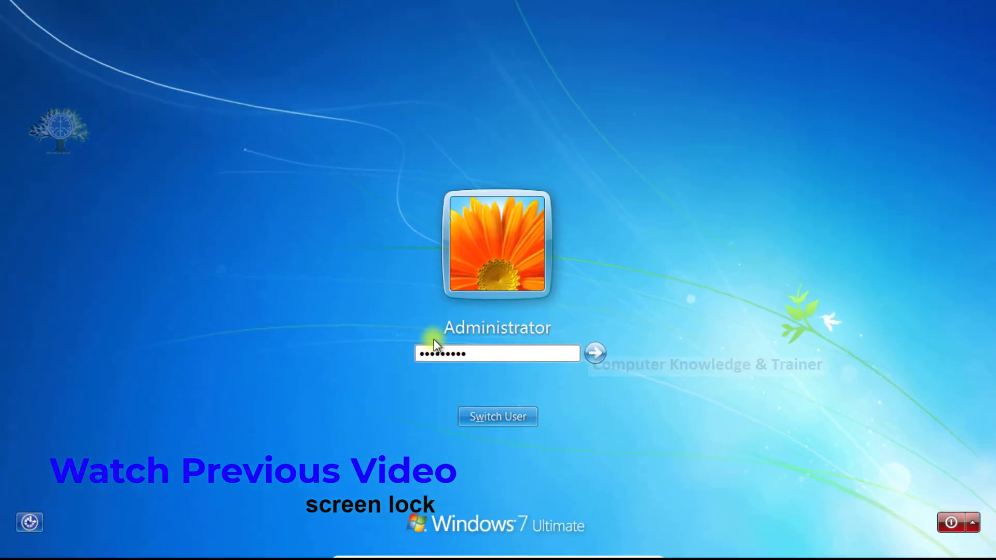
key("Return")
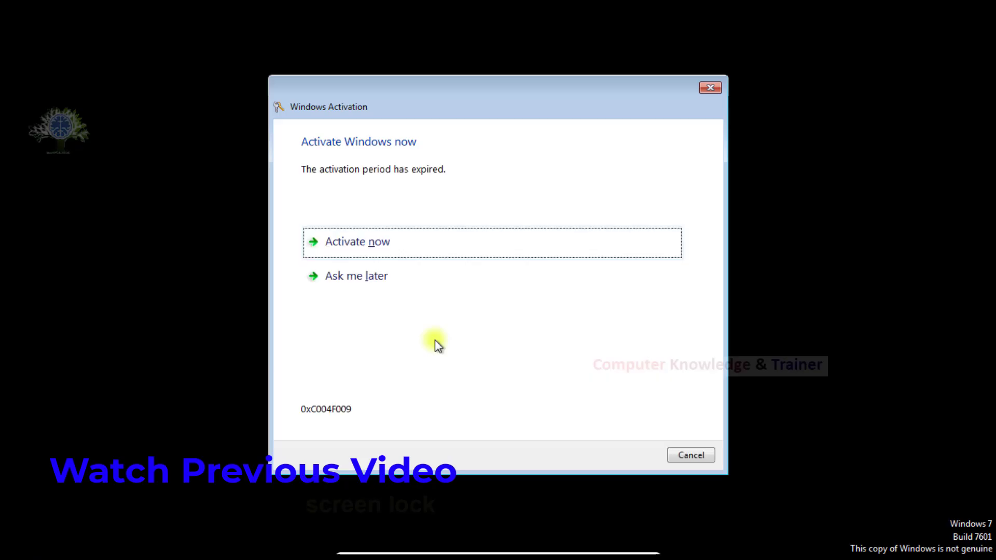
left_click(372, 277)
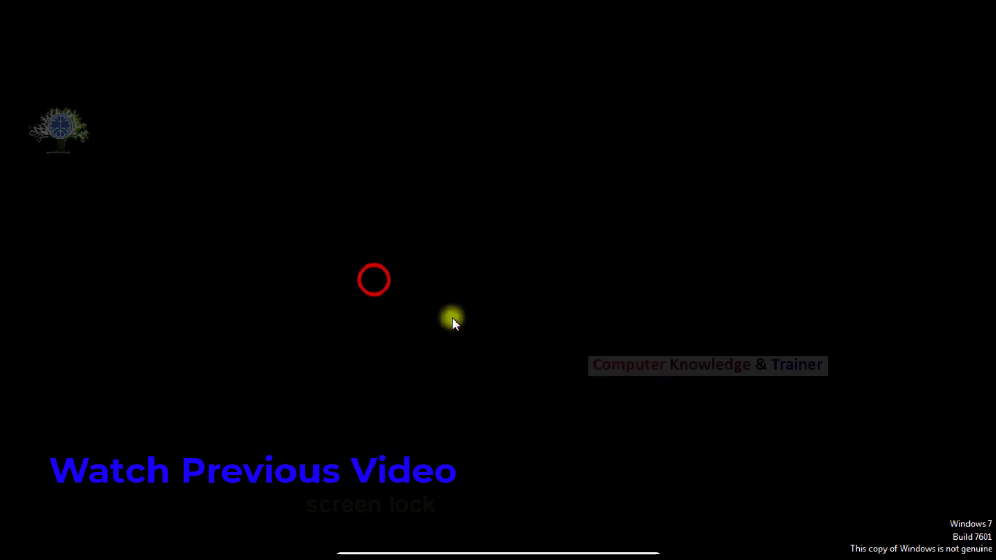
left_click(672, 455)
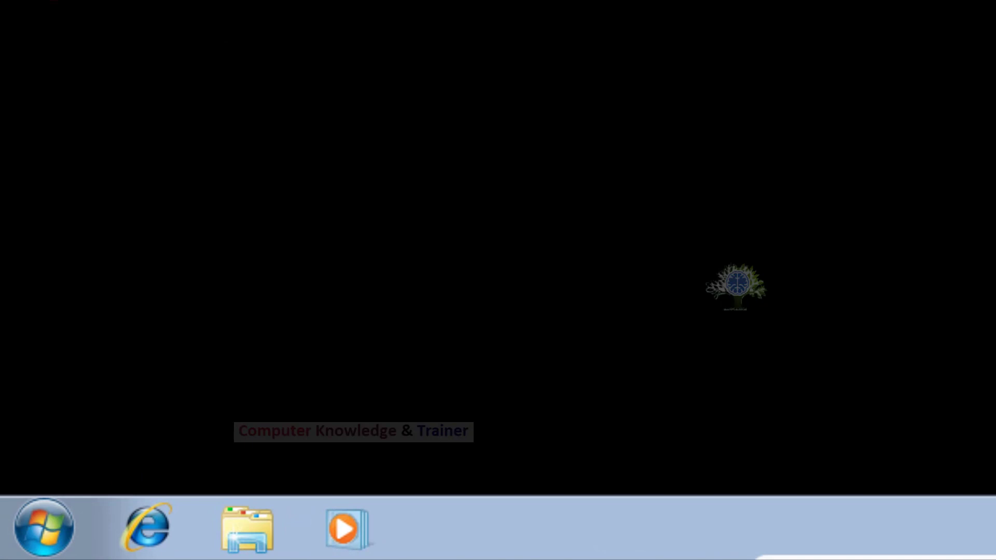
Launch Computer Management from Control Panel's Administrative Tools.
left_click(44, 526)
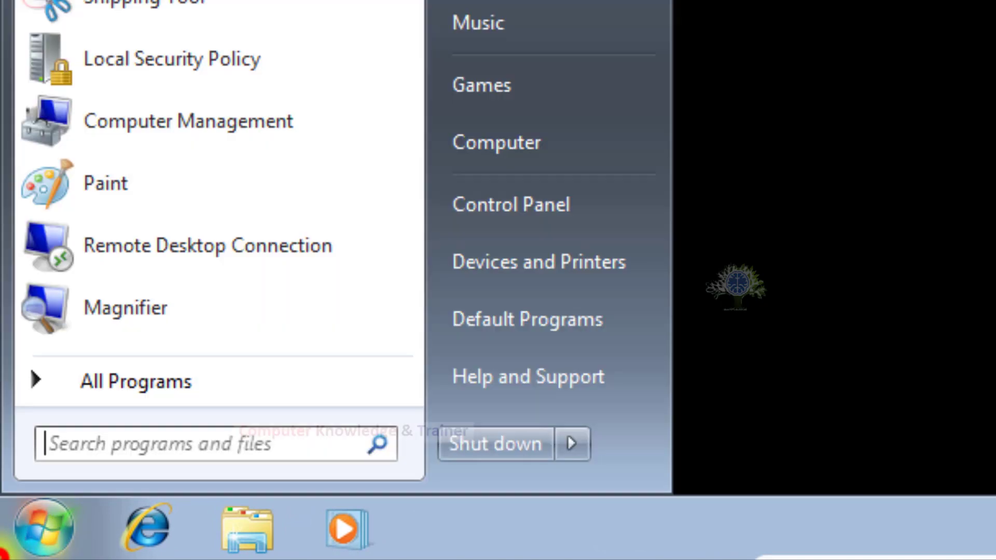
left_click(489, 135)
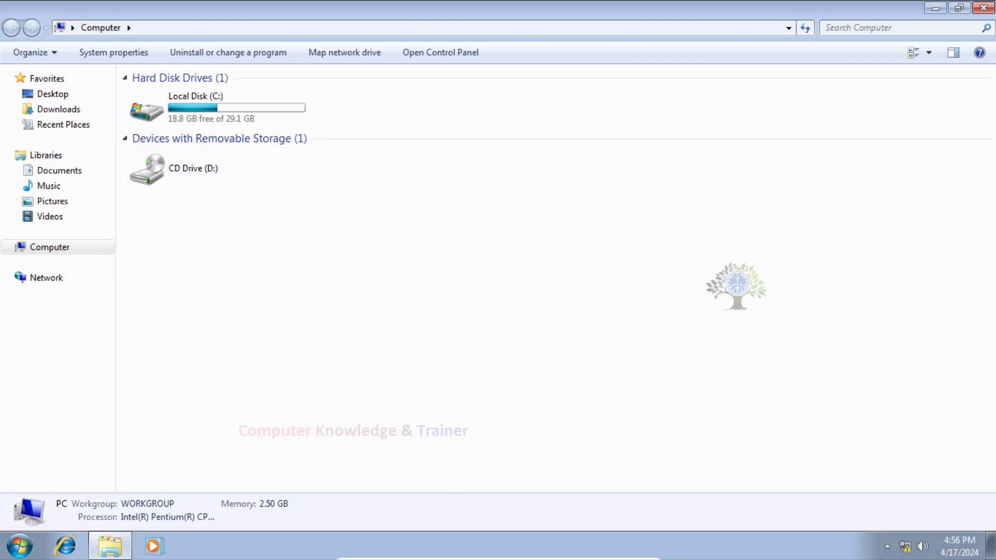
left_click(19, 545)
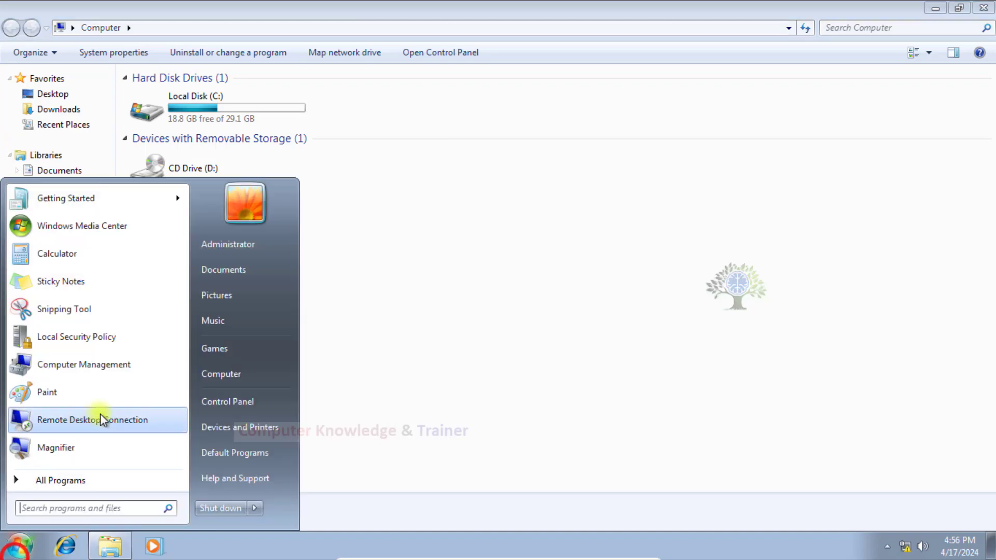
left_click(220, 410)
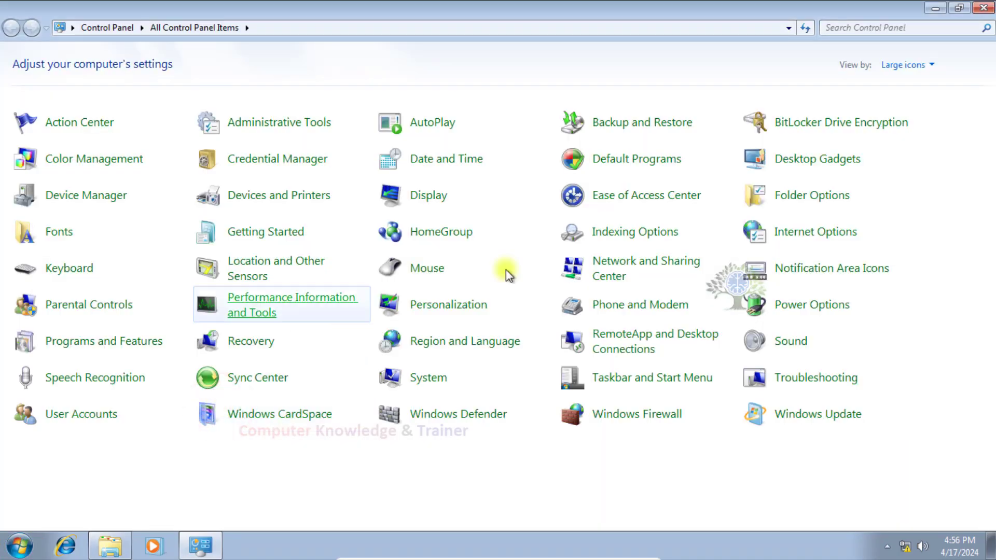
left_click(294, 118)
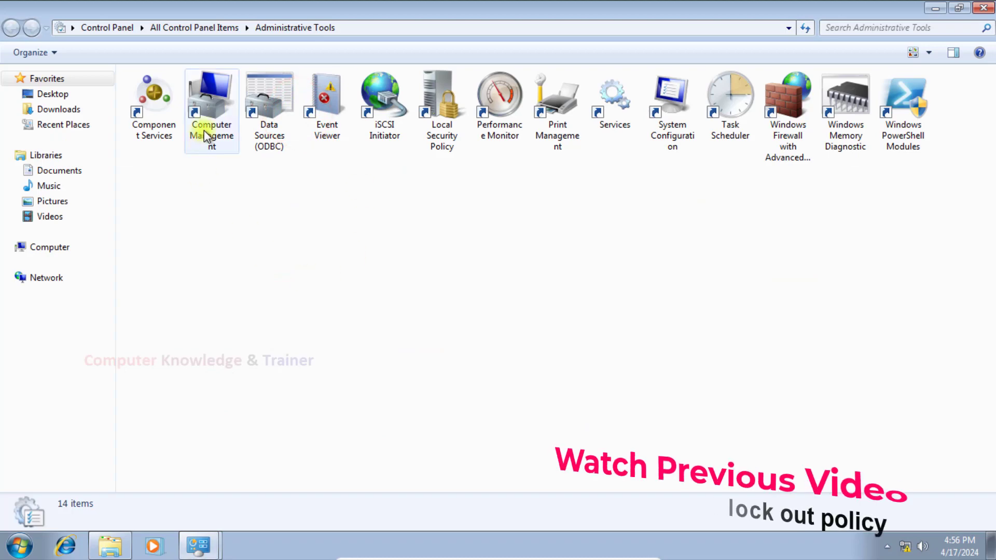
left_click(204, 131)
double_click(205, 132)
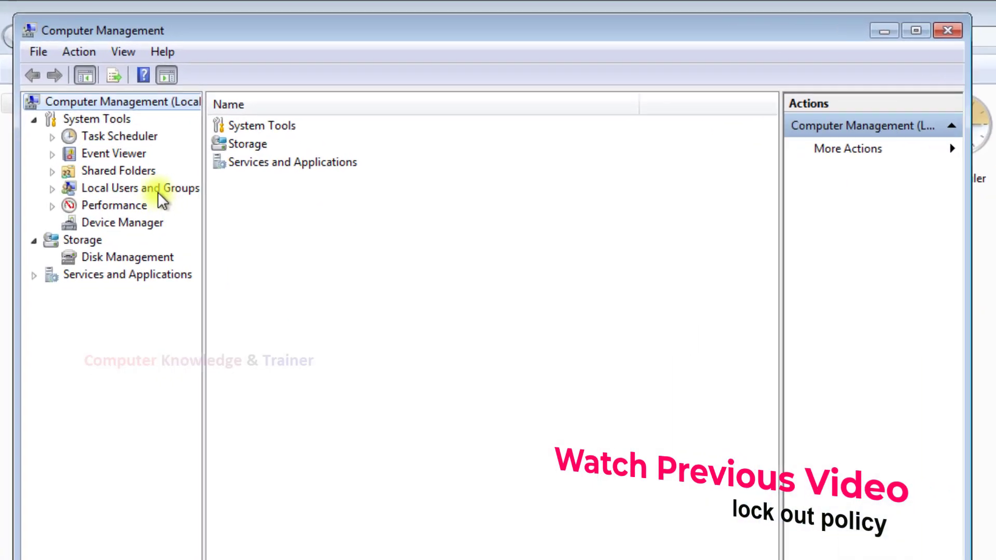
Open Local Users and Groups > Users and select the Administrator and skt accounts.
left_click(172, 211)
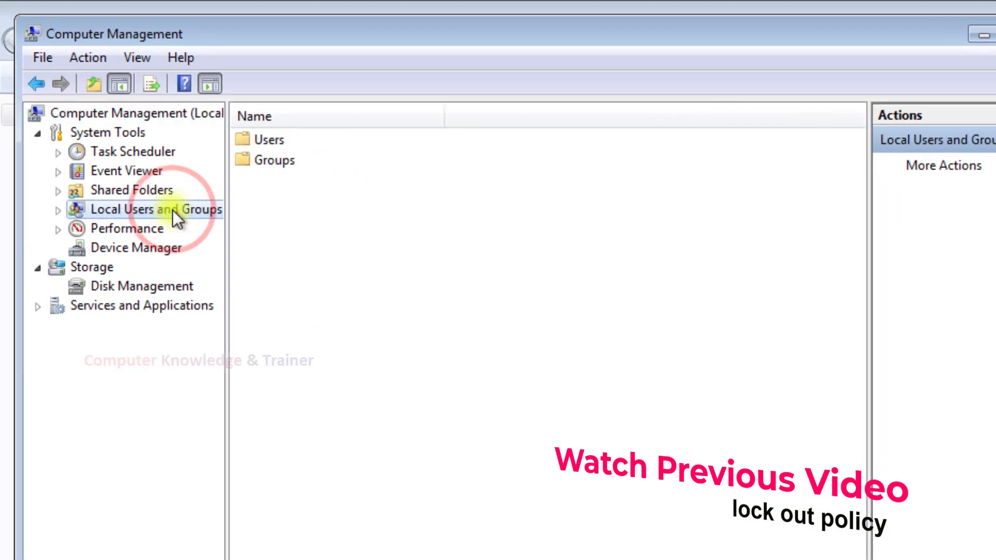
double_click(261, 145)
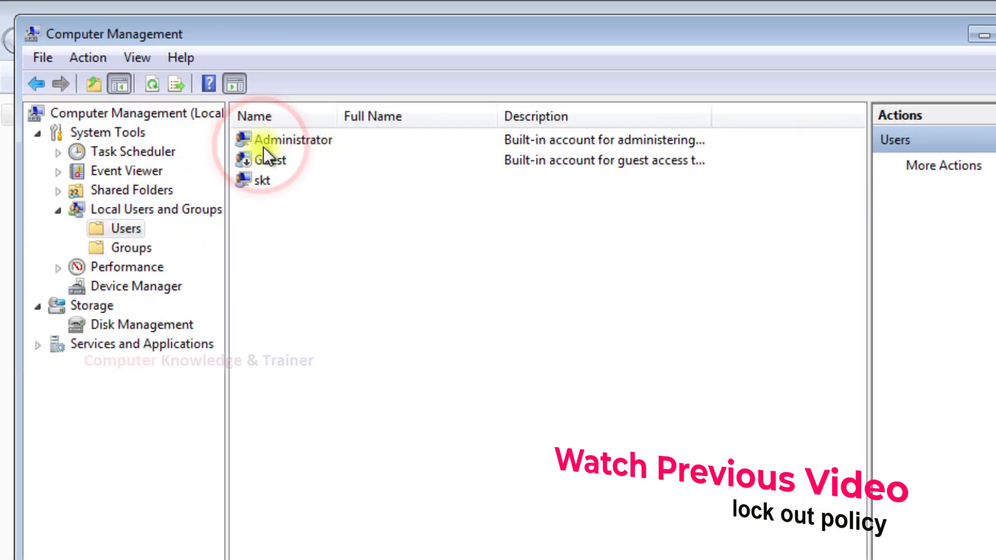
left_click(288, 139)
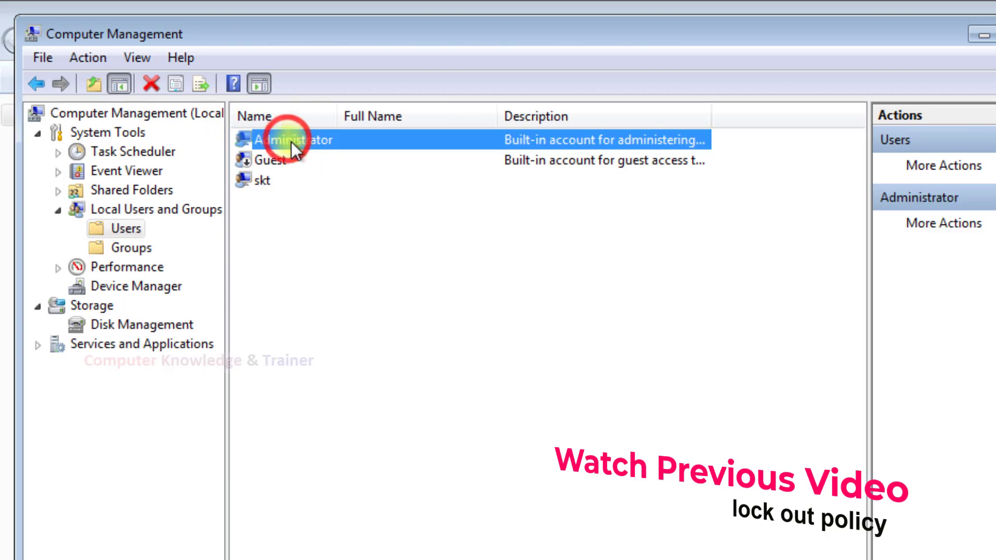
left_click(283, 181)
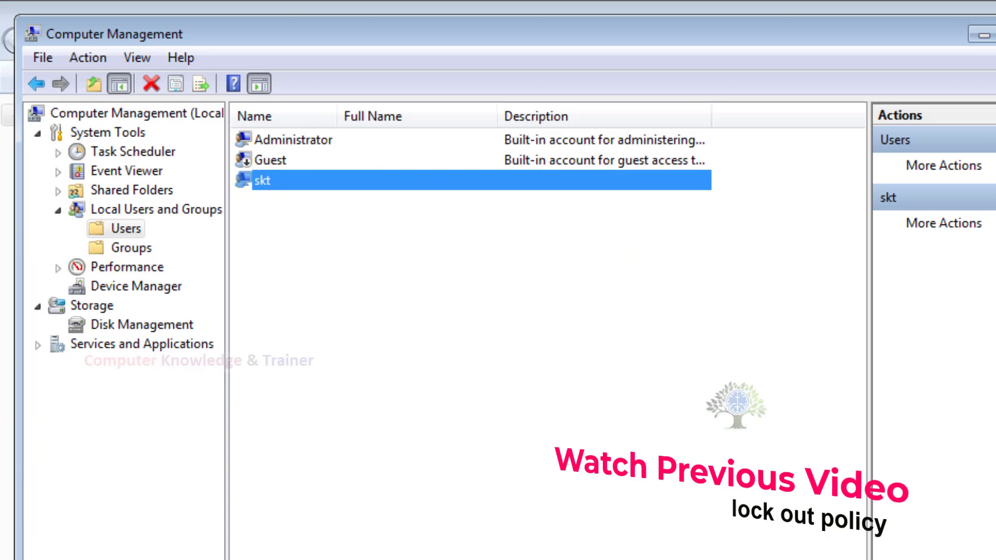
key("super")
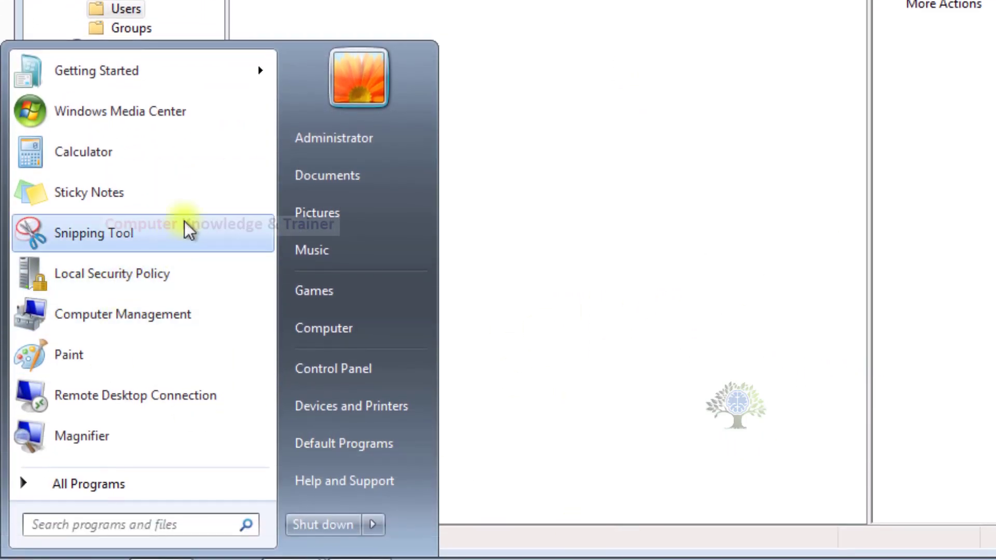
Confirm in User Accounts that Administrator is a password-protected administrator, then return to Computer Management.
left_click(352, 77)
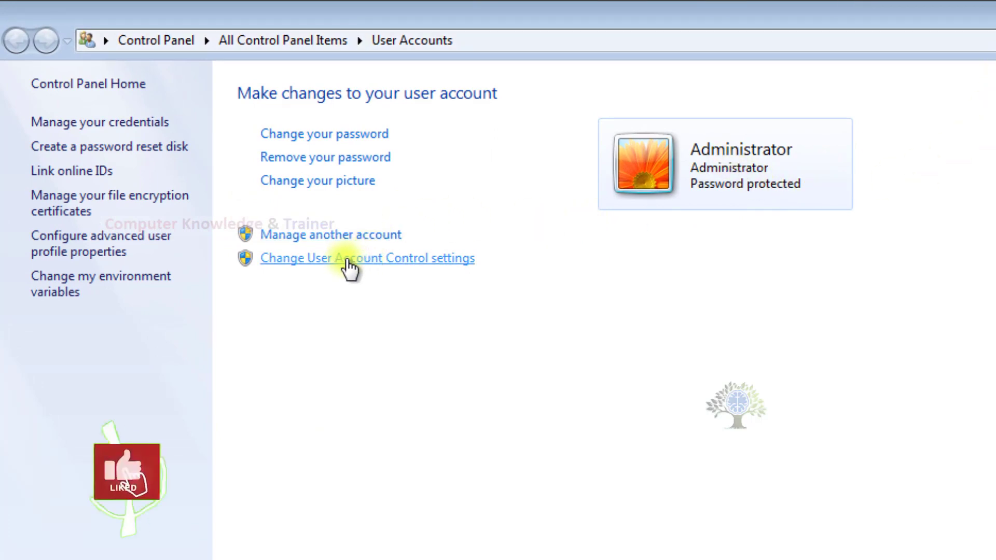
left_click(755, 152)
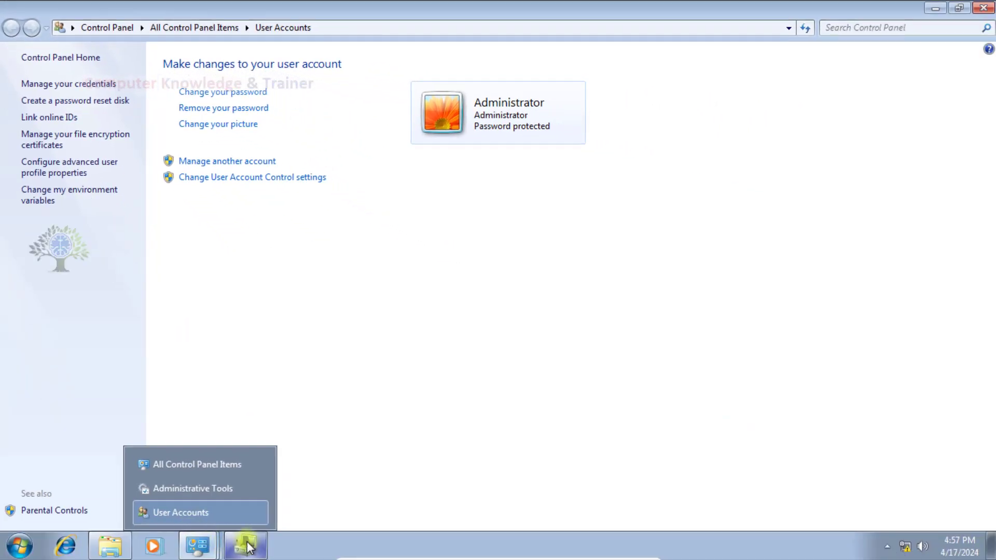
left_click(248, 547)
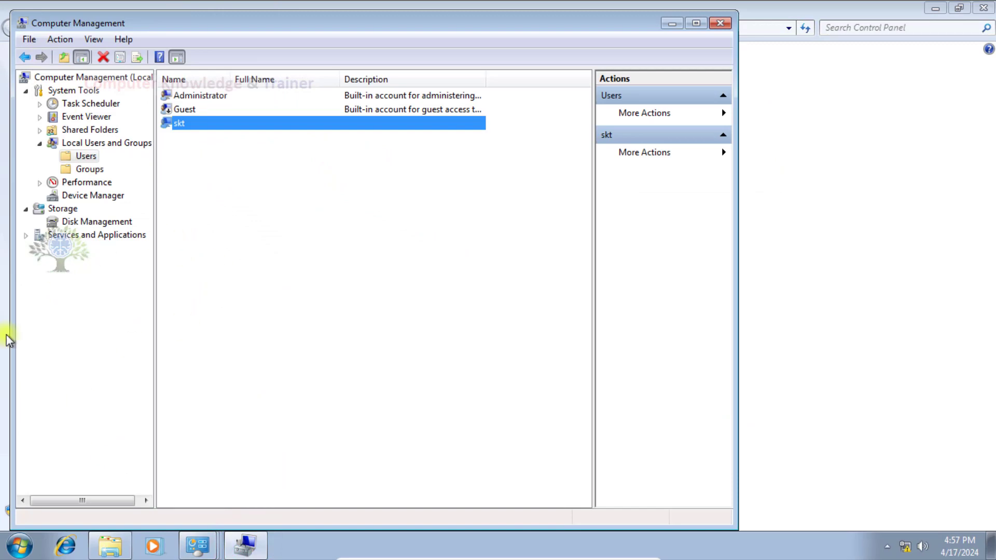
Launch Computer Management from Administrative Tools in a maximized Control Panel.
left_click(20, 547)
left_click(208, 403)
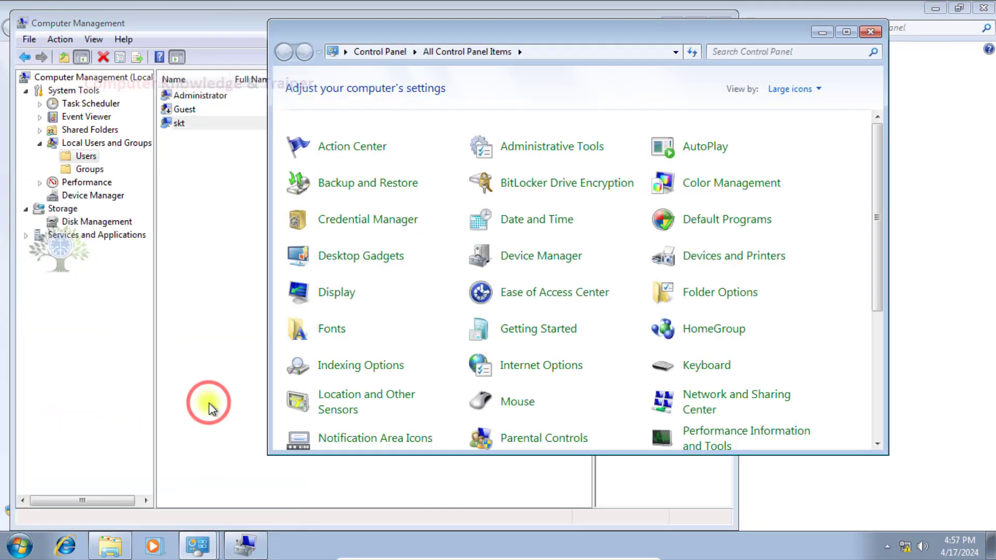
left_click(846, 31)
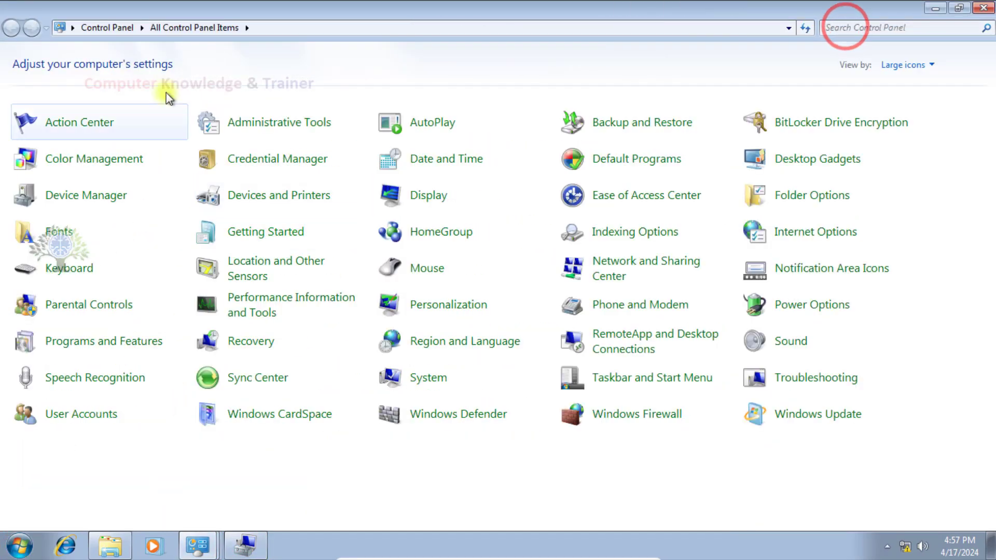
left_click(258, 122)
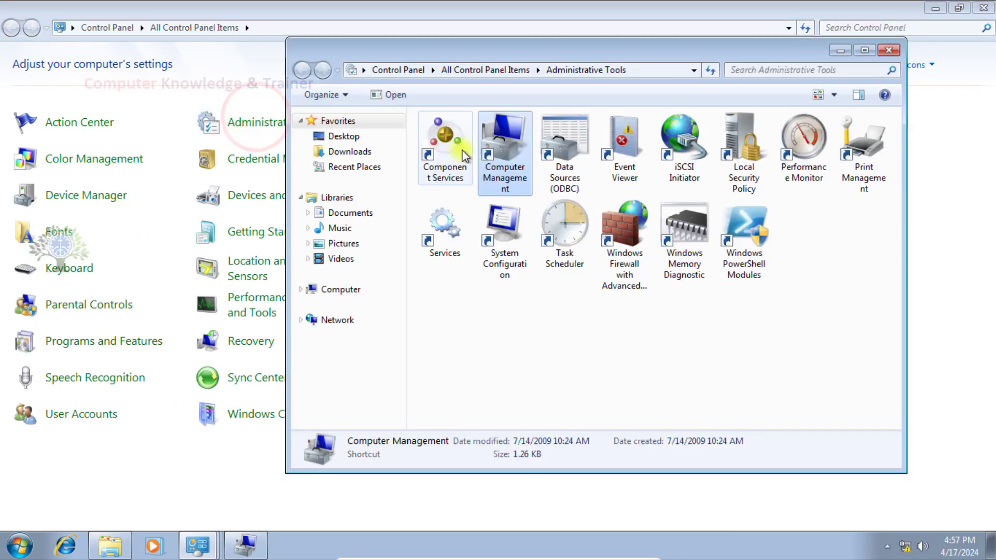
double_click(497, 154)
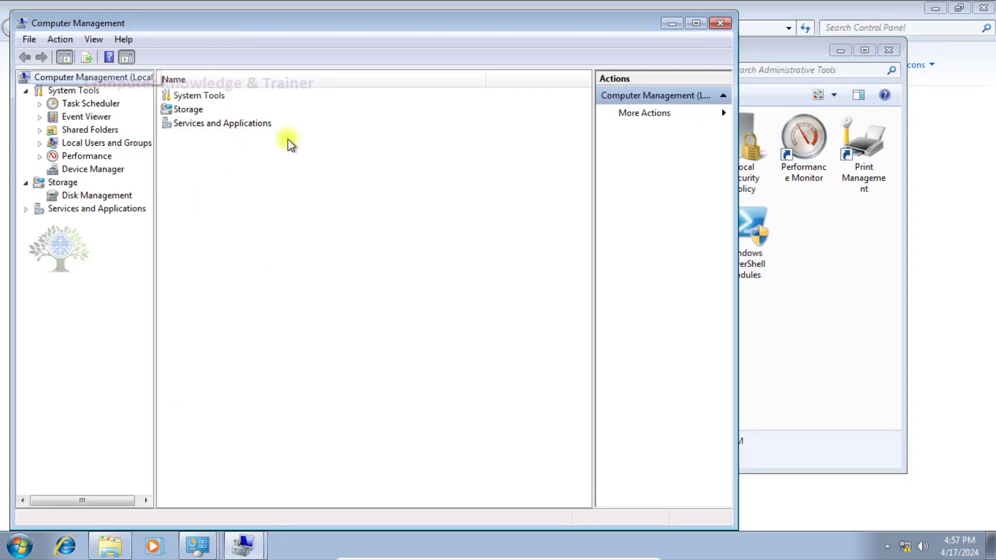
Close the new Computer Management, Administrative Tools and the original Computer Management windows.
left_click(719, 25)
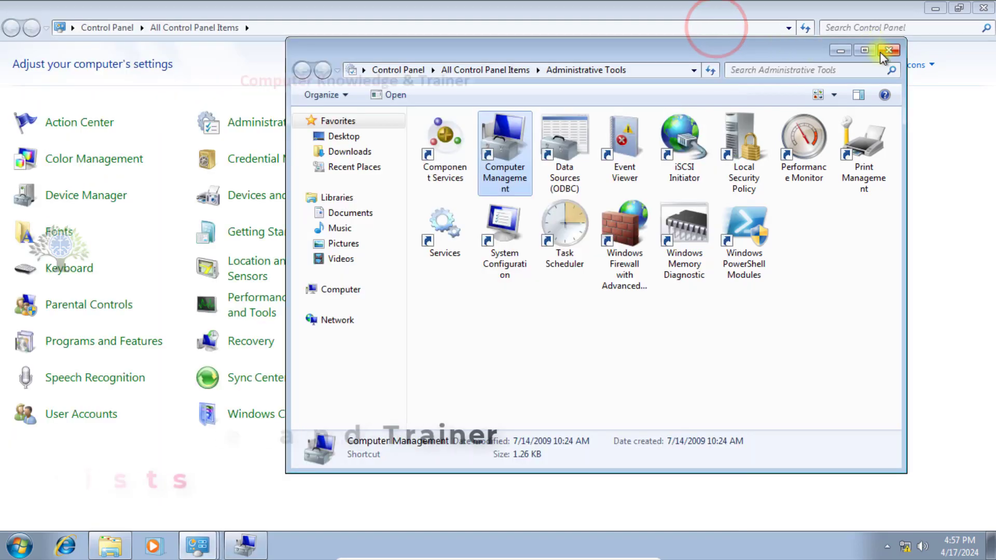
left_click(887, 50)
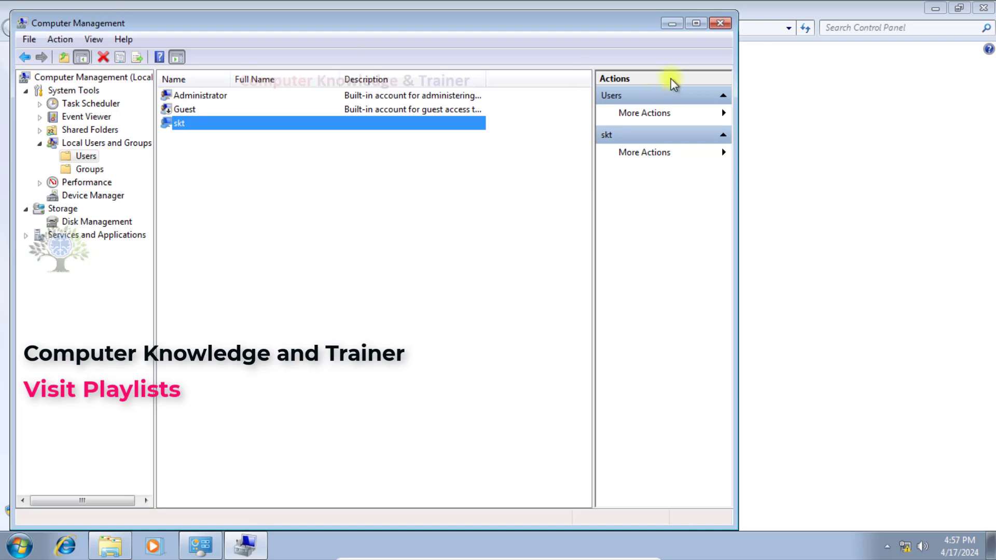
left_click(729, 25)
left_click(19, 546)
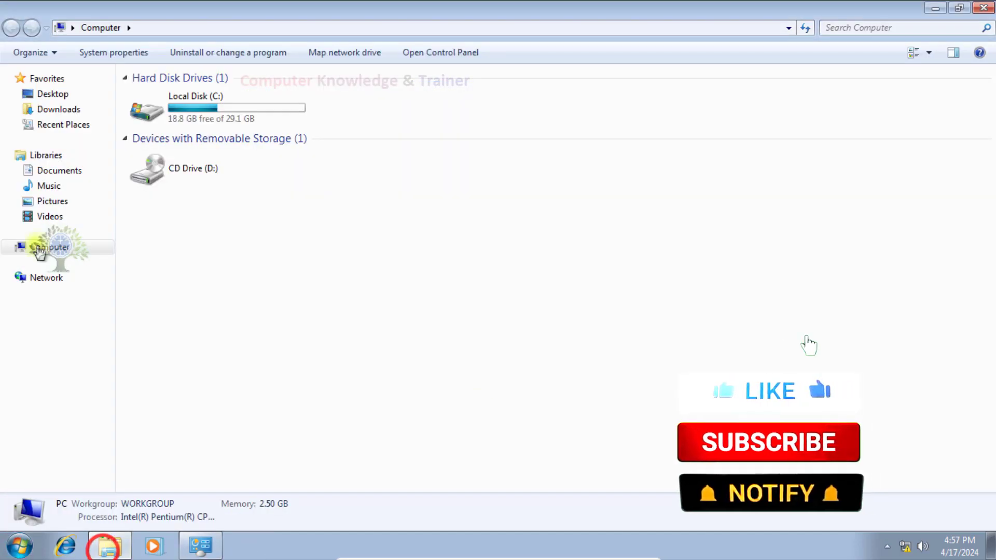
Open Computer Management from the Computer entry, maximize it, list local Users and select Administrator.
right_click(21, 244)
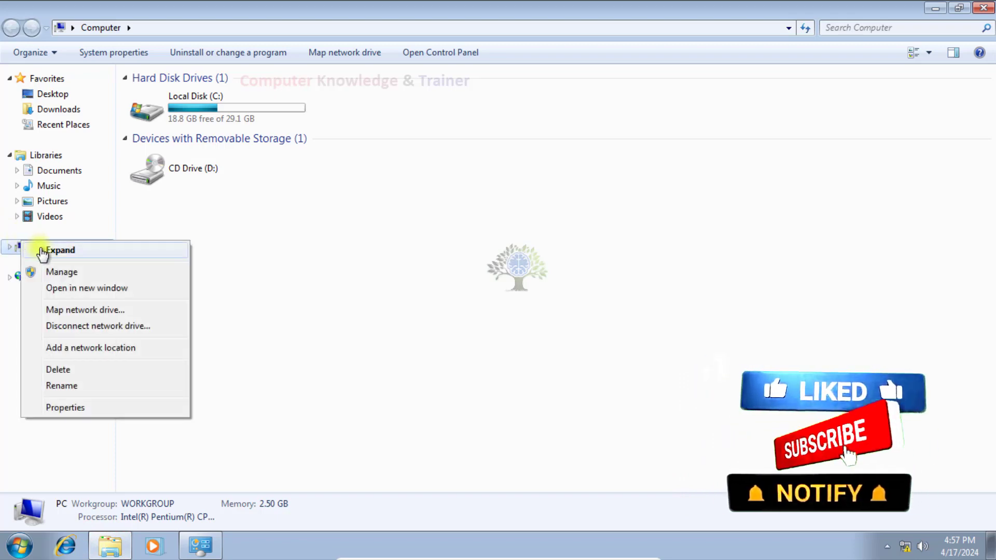
left_click(61, 272)
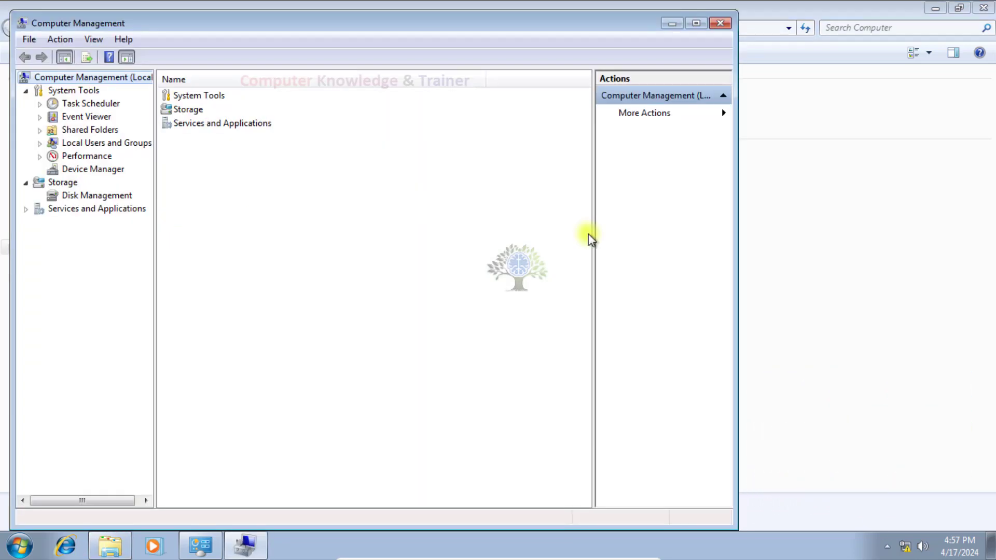
left_click(696, 24)
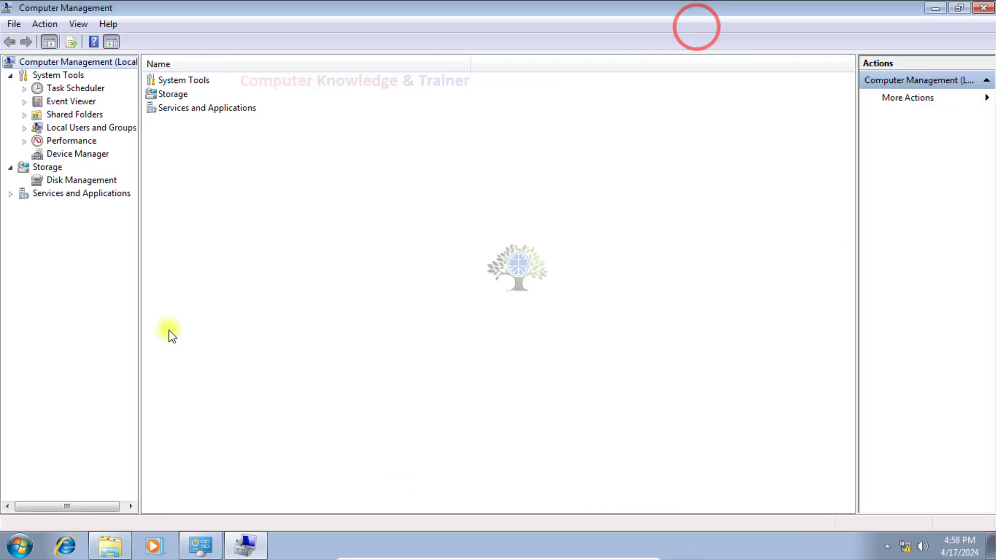
left_click(92, 129)
double_click(164, 81)
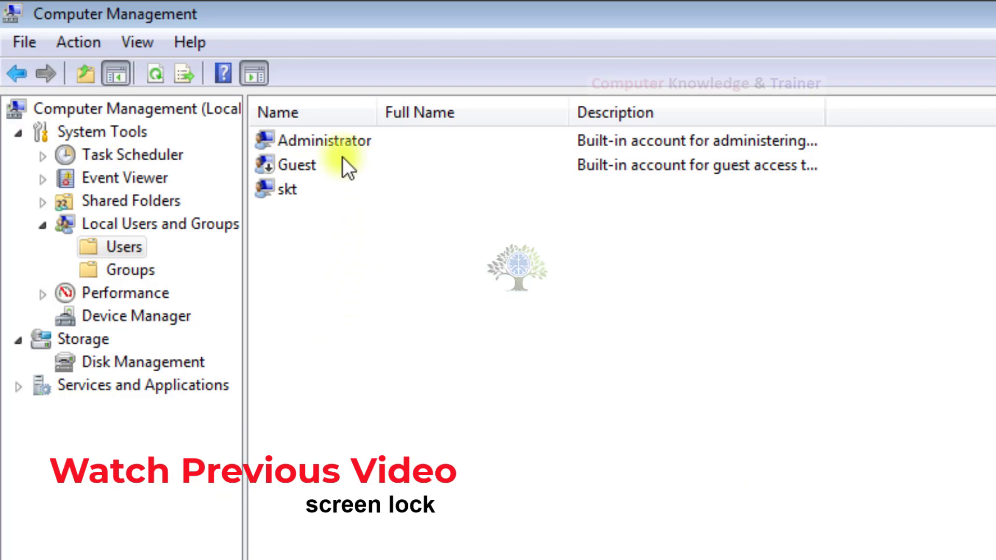
left_click(336, 142)
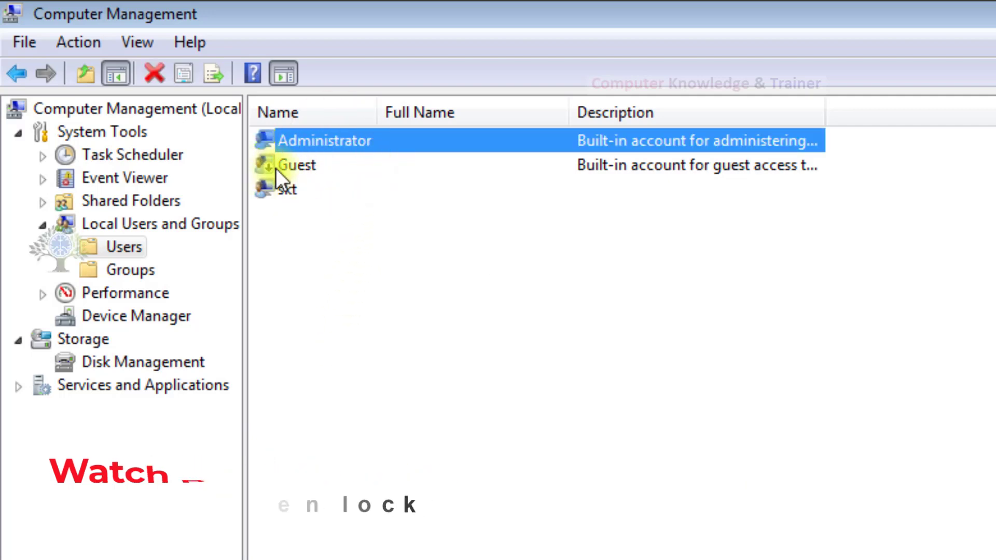
right_click(317, 141)
Tick 'Account is disabled' in Administrator's properties, apply, and click OK.
left_click(172, 176)
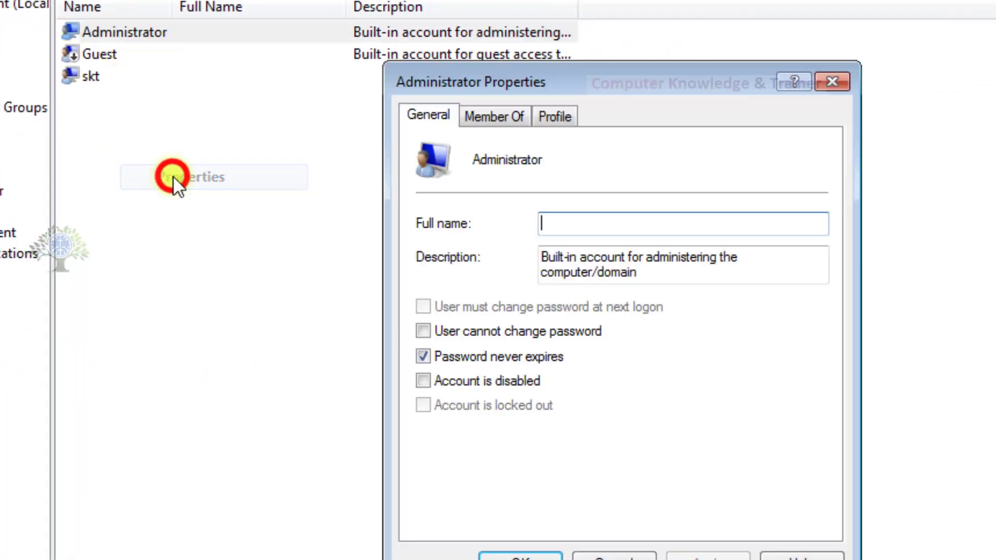
left_click(441, 381)
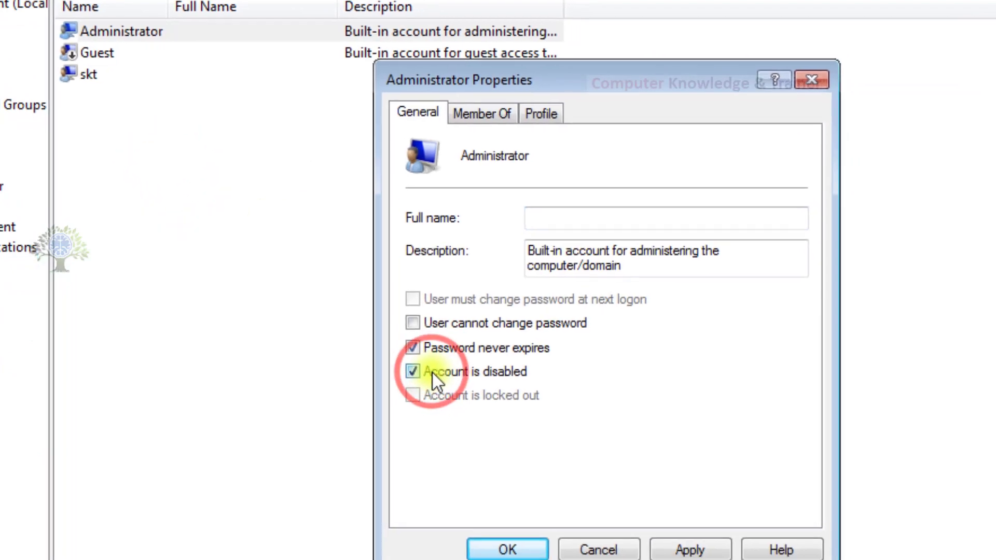
left_click(674, 554)
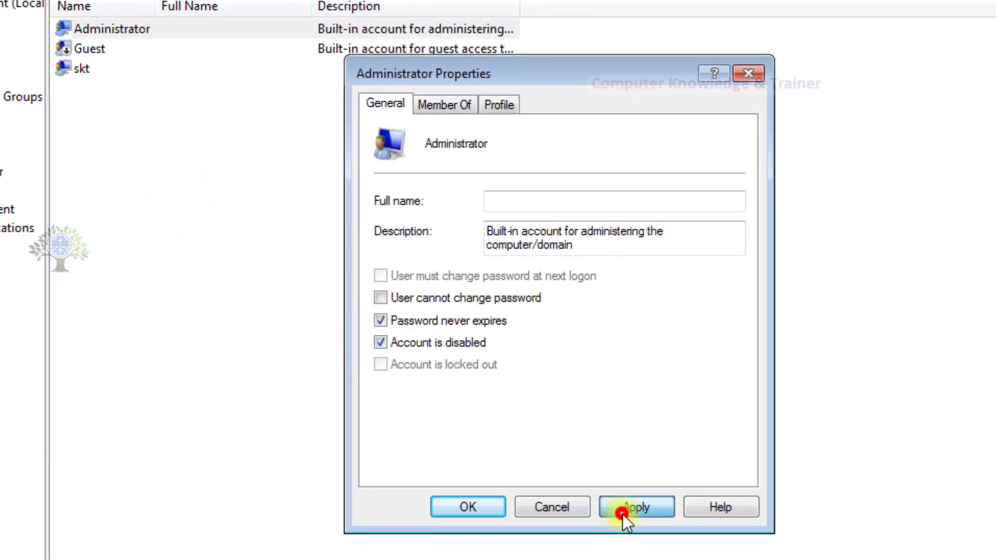
left_click(503, 507)
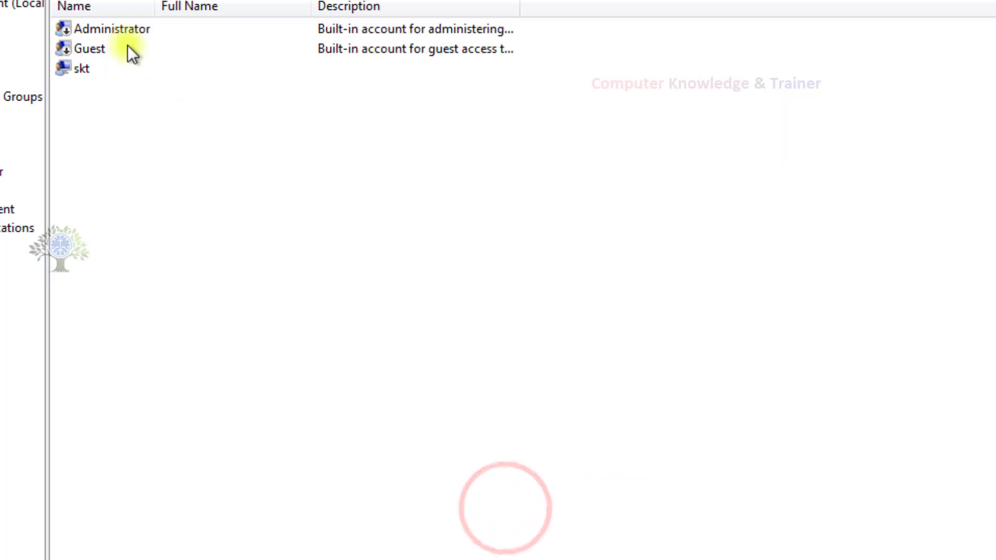
Reopen Administrator's properties to verify the disabled setting, apply, and close them.
left_click(88, 30)
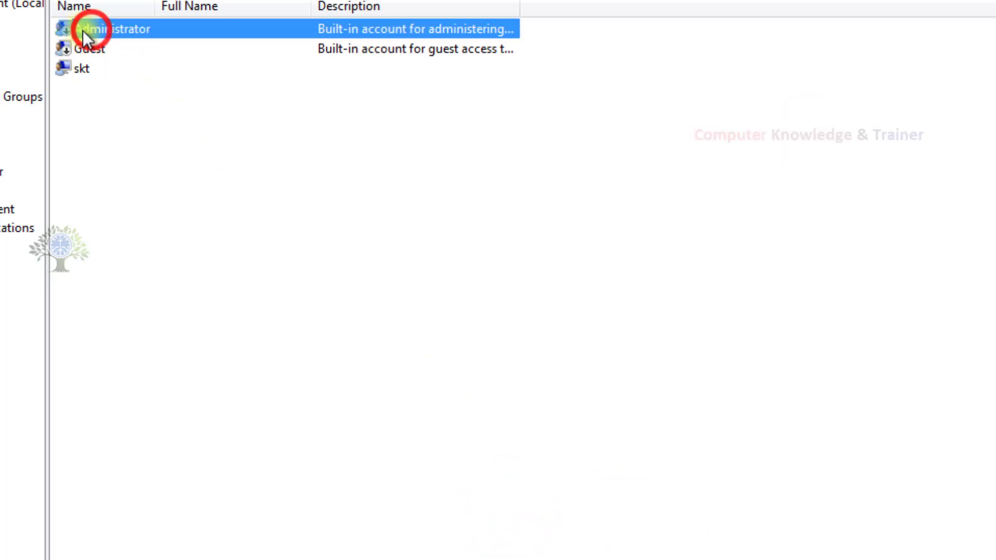
right_click(117, 34)
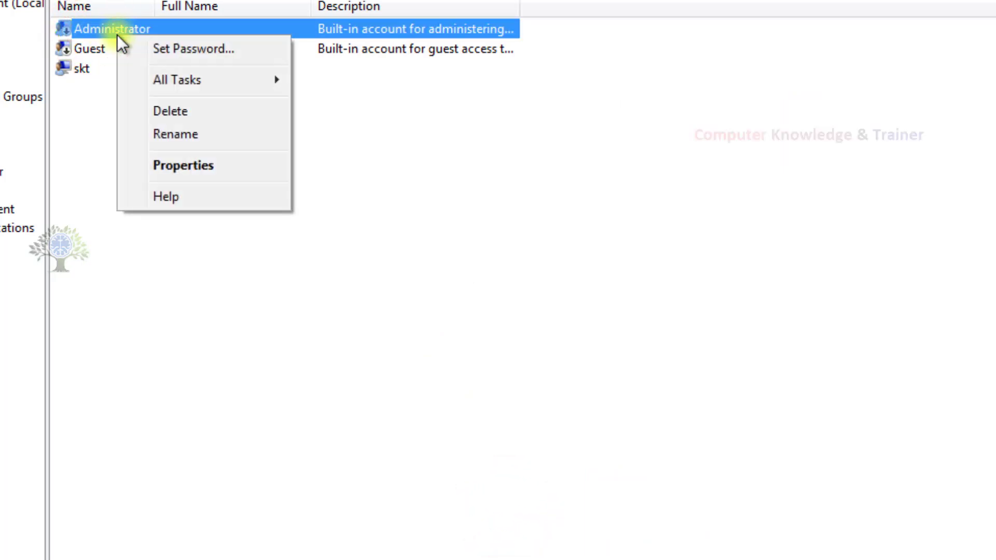
left_click(184, 166)
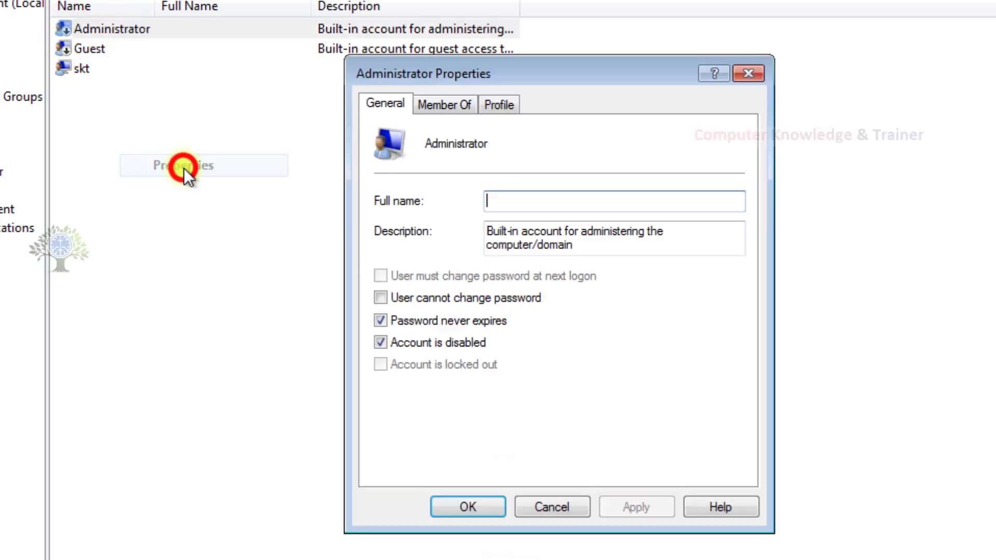
left_click(406, 342)
left_click(613, 499)
left_click(460, 509)
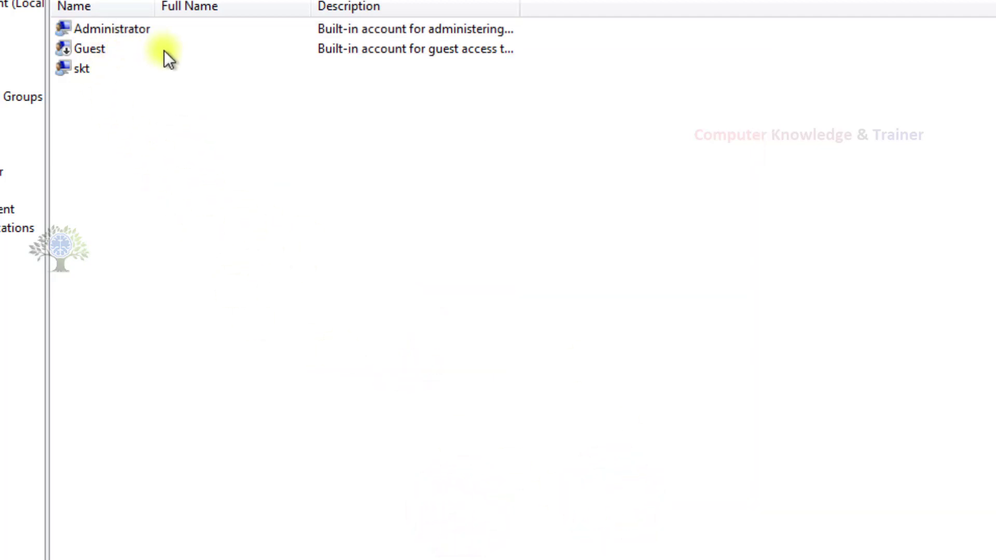
left_click(142, 31)
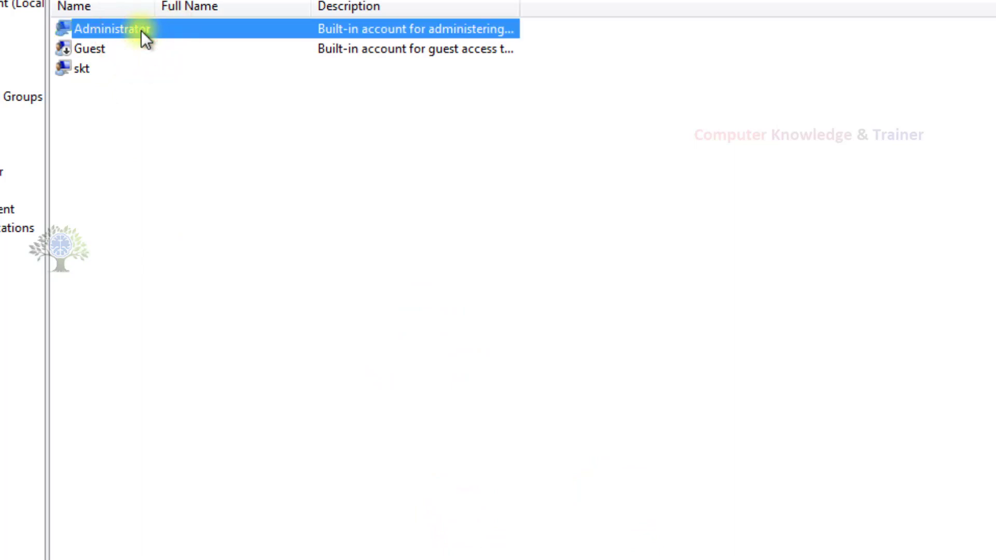
Start renaming the skt account but leave its name unchanged.
right_click(107, 71)
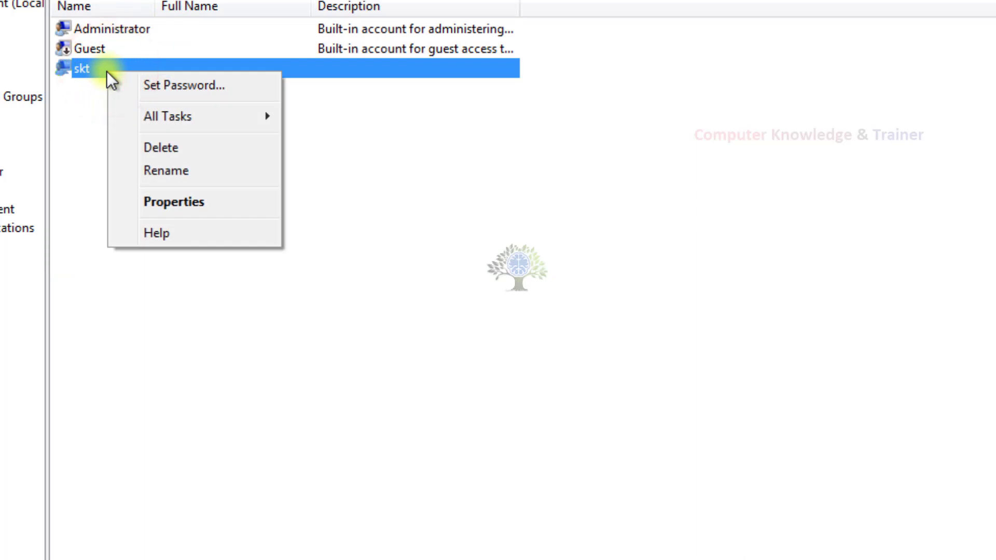
left_click(82, 71)
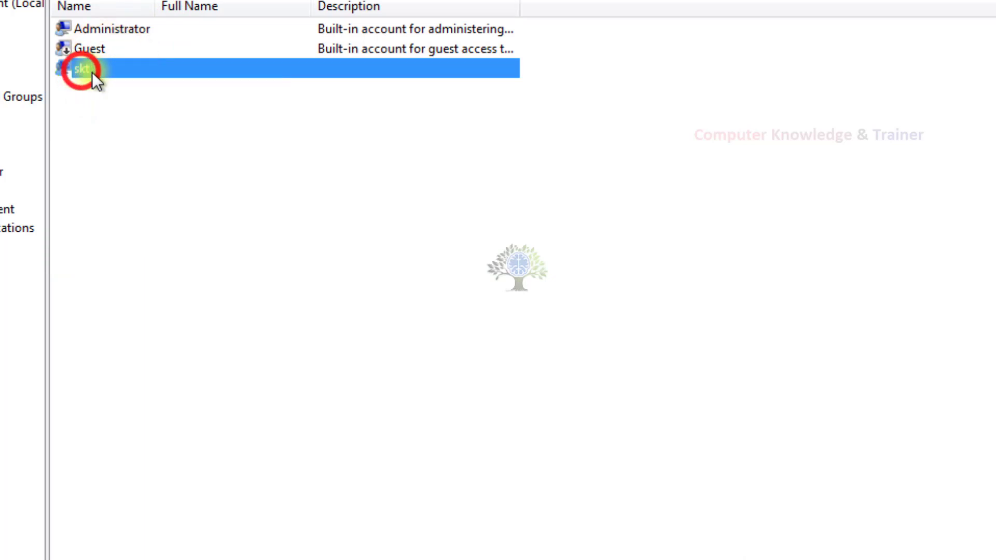
left_click(110, 80)
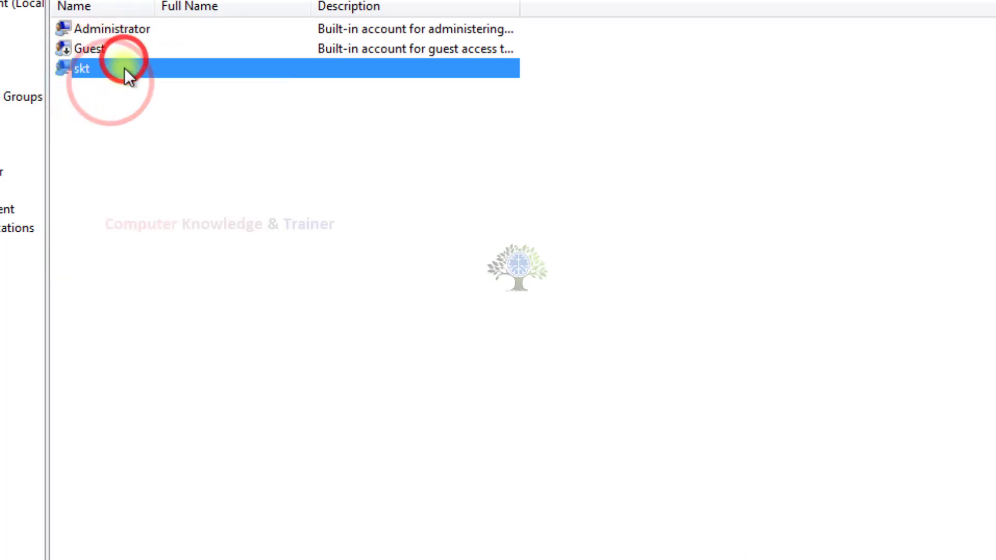
On skt's Member Of tab, remove the Users group membership.
right_click(126, 71)
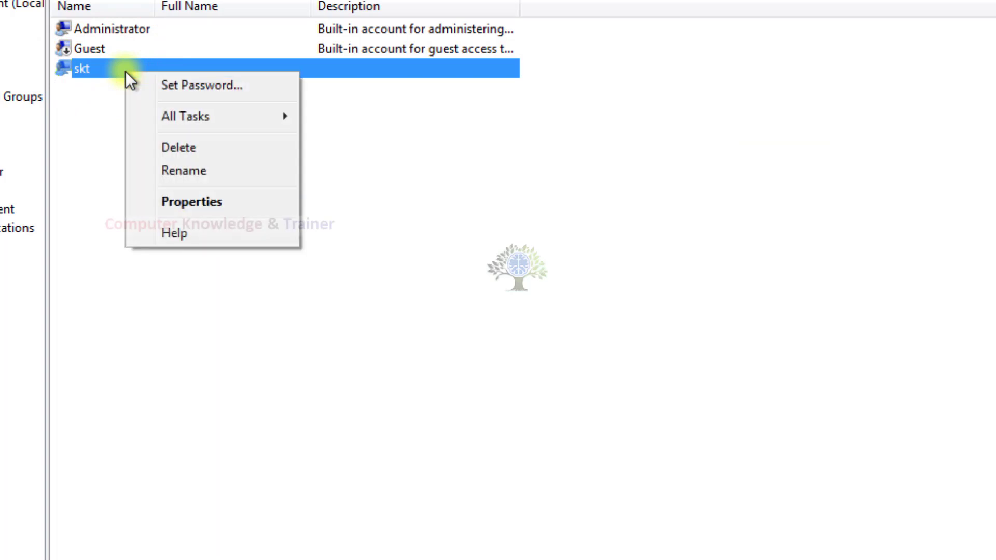
left_click(166, 202)
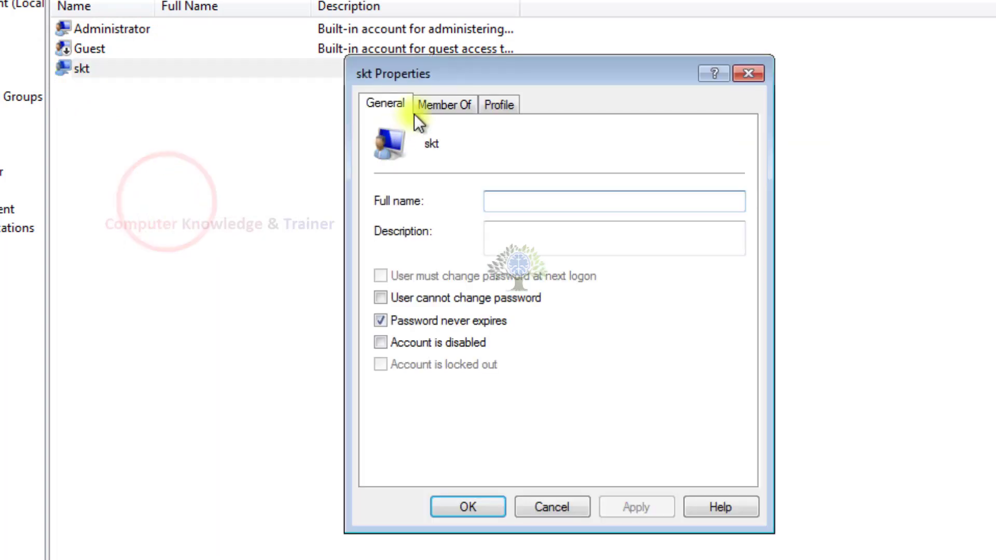
left_click(433, 104)
left_click(413, 156)
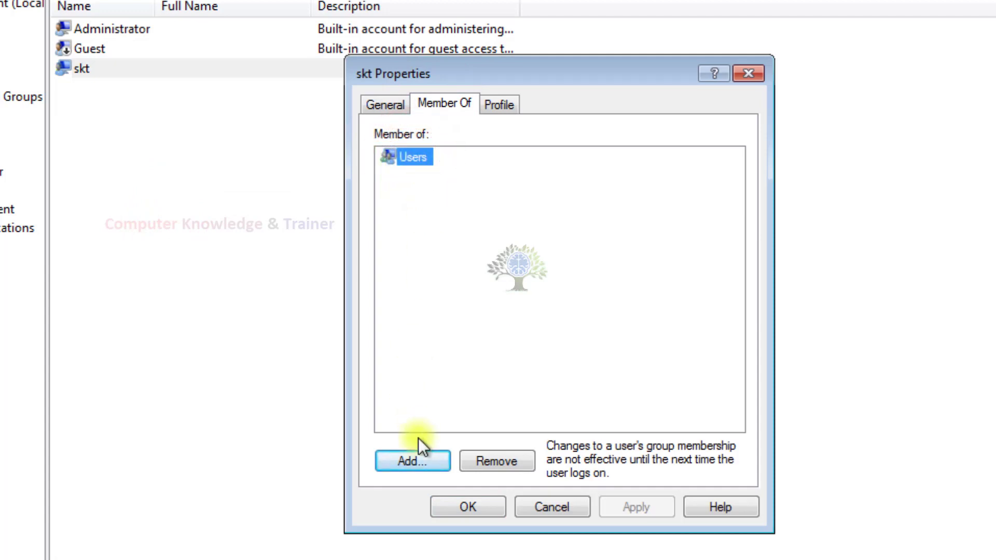
left_click(420, 221)
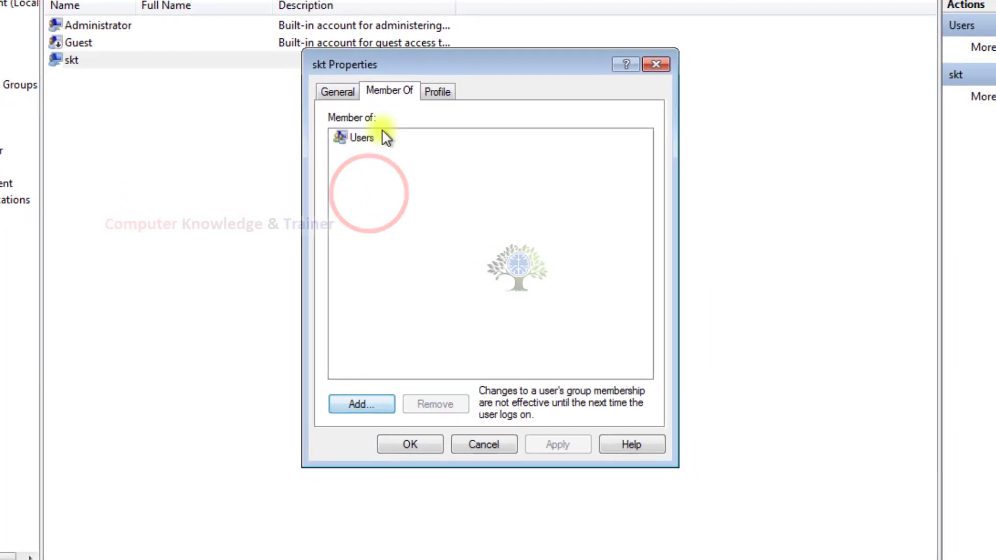
left_click(350, 136)
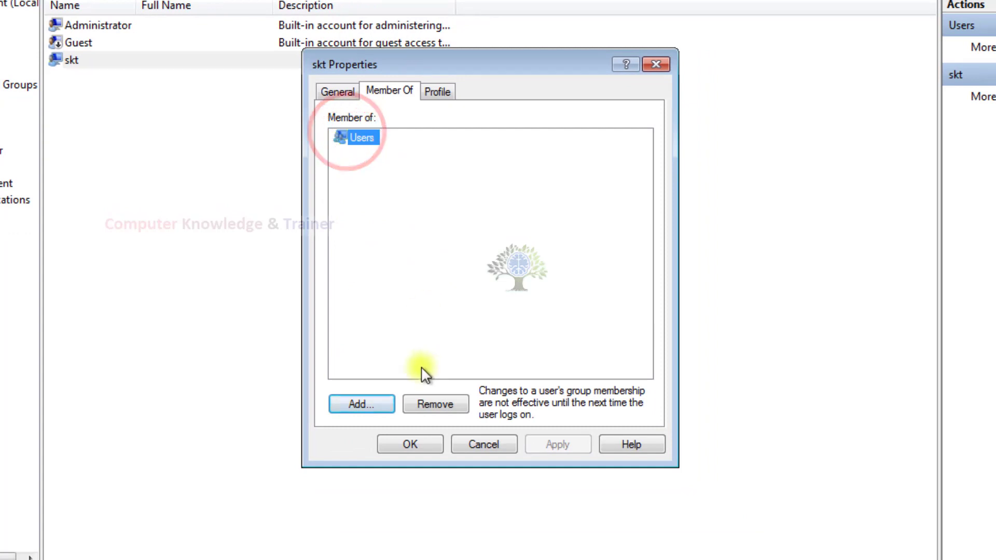
left_click(438, 394)
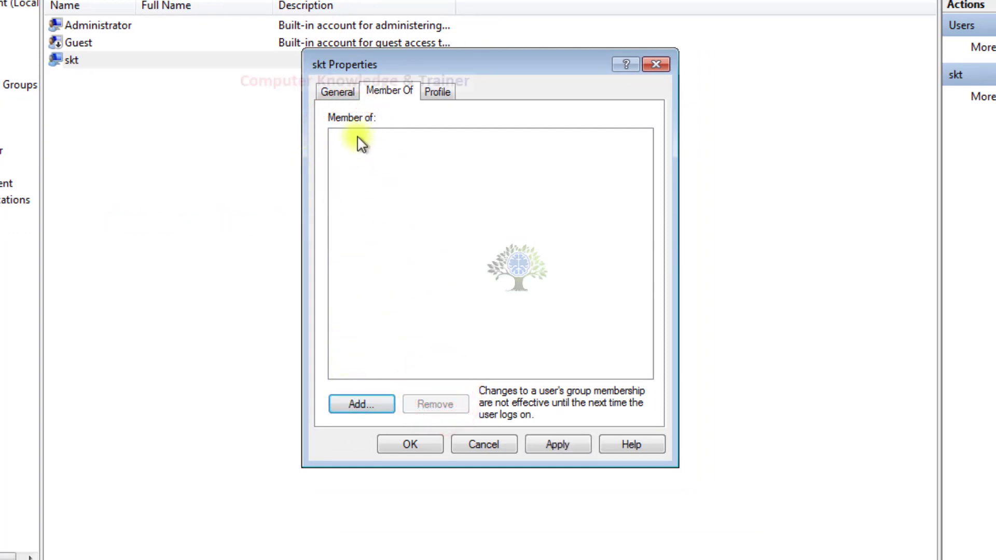
left_click(345, 392)
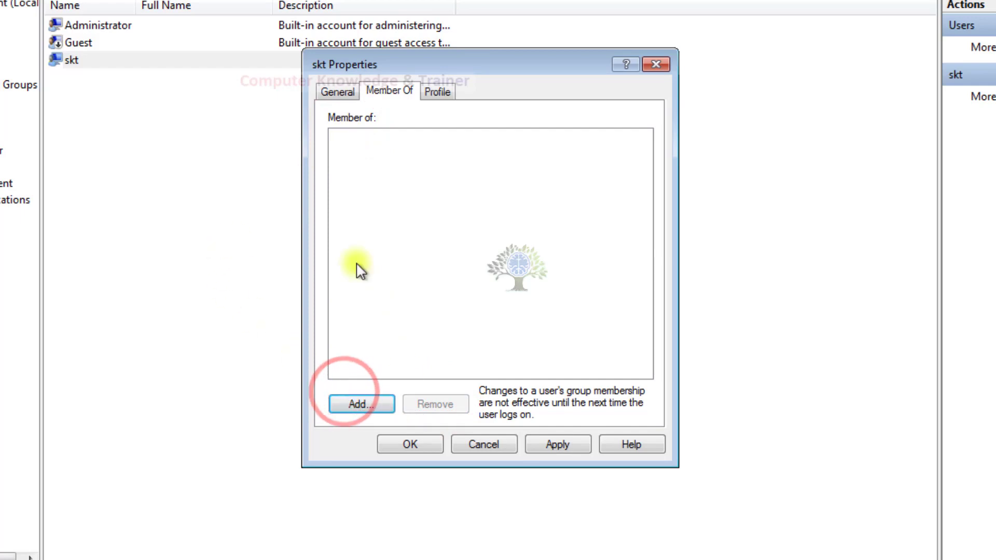
left_click(359, 411)
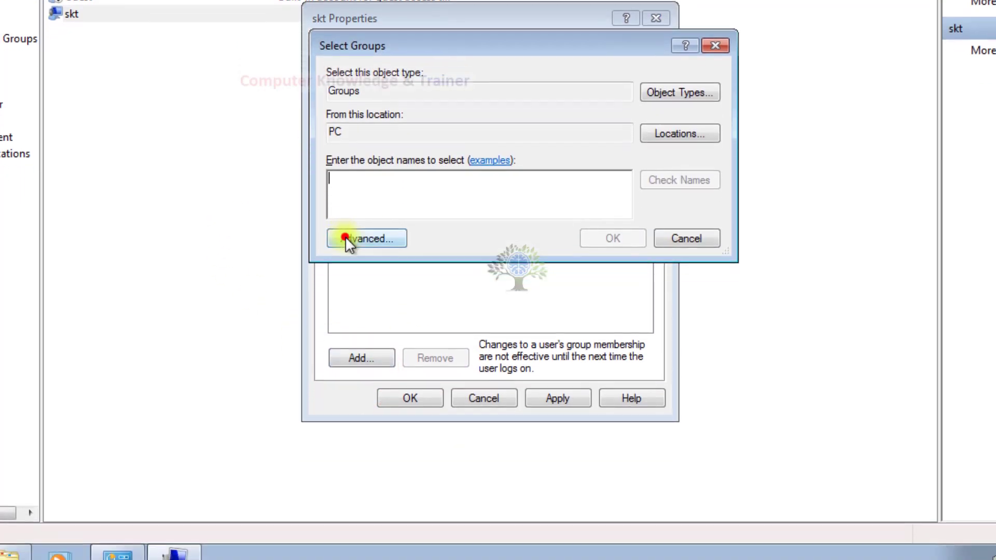
Find and add the Administrators group to skt via Advanced search, then apply.
left_click(345, 285)
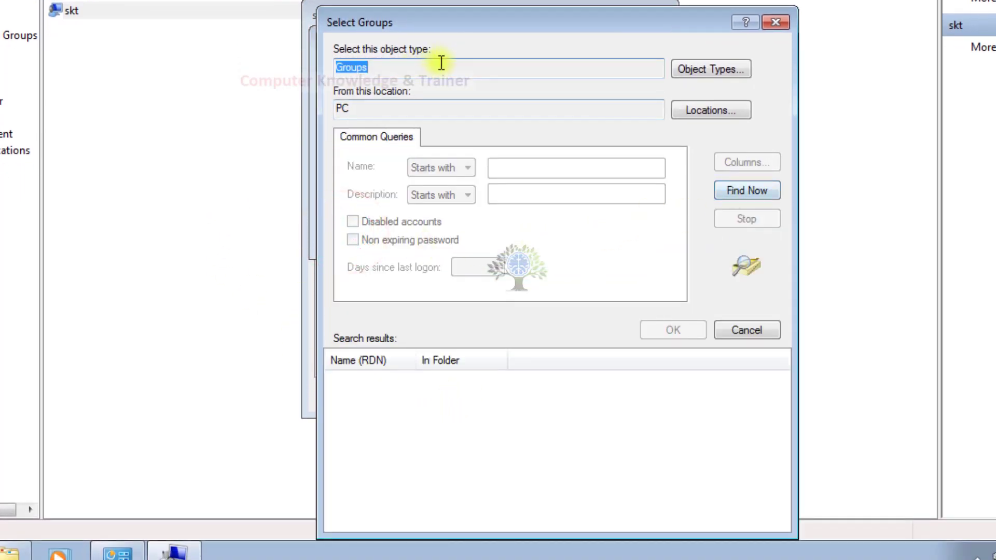
mouse_move(510, 22)
left_mouse_down()
mouse_move(554, 0)
mouse_move(510, 4)
left_mouse_up()
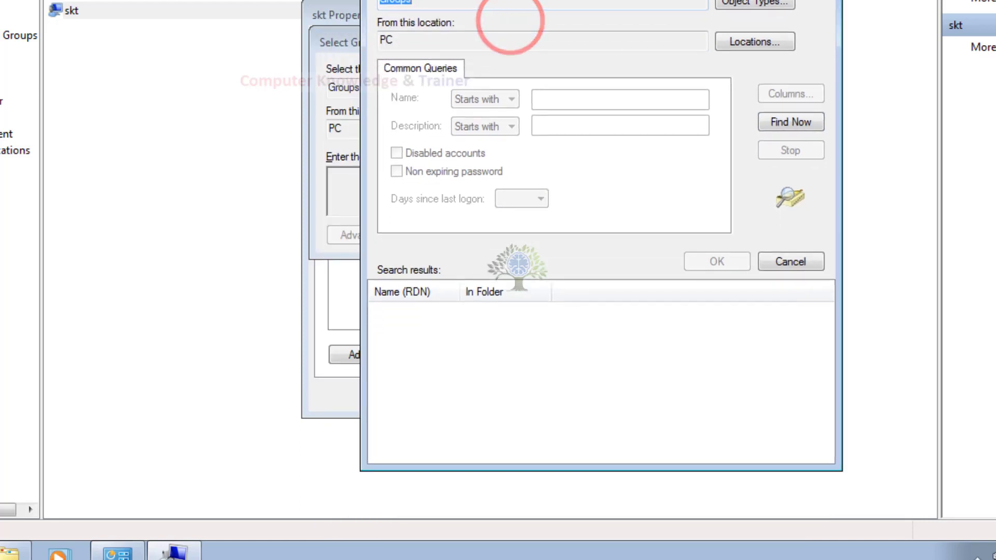
left_click(770, 117)
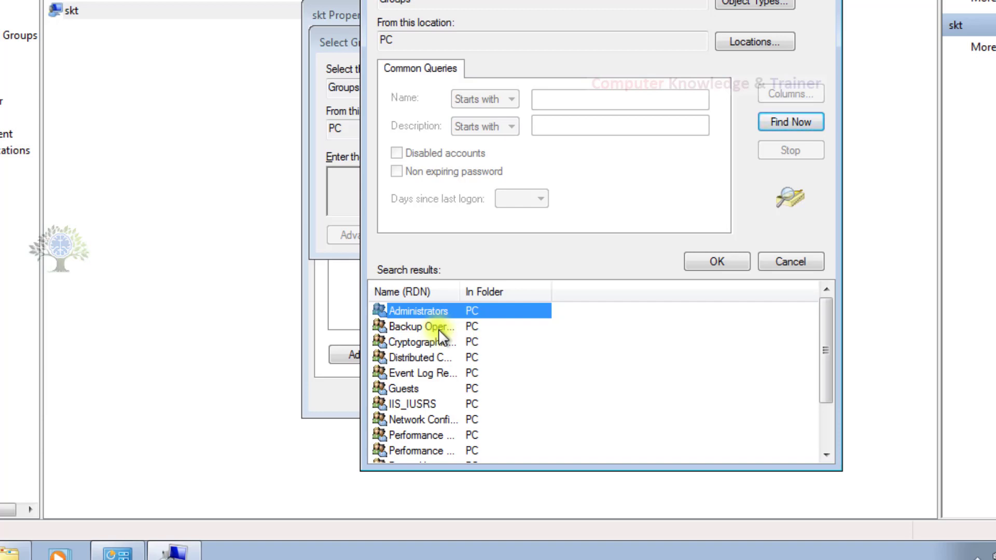
scroll(438, 332, "down", 2)
scroll(431, 405, "up", 2)
scroll(418, 415, "down", 2)
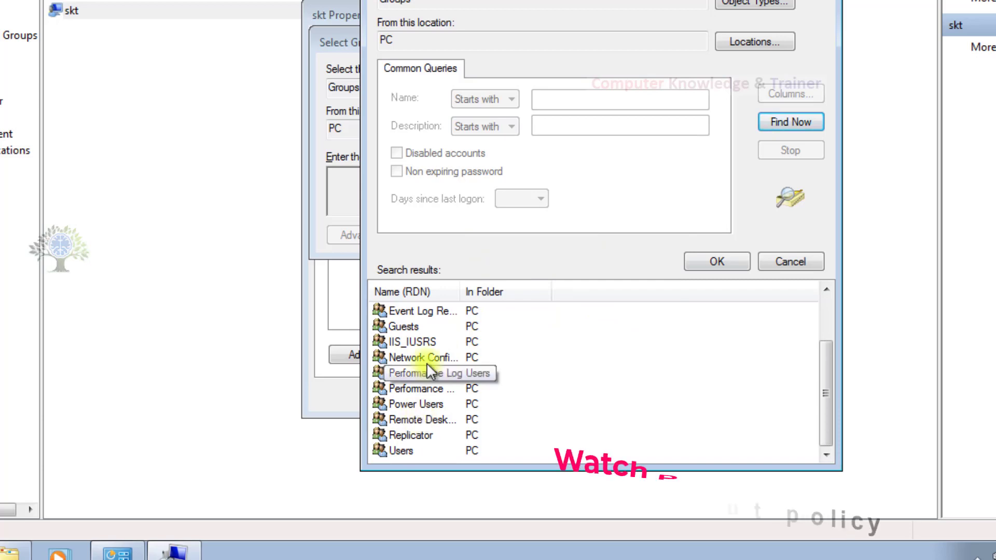
scroll(409, 415, "up", 2)
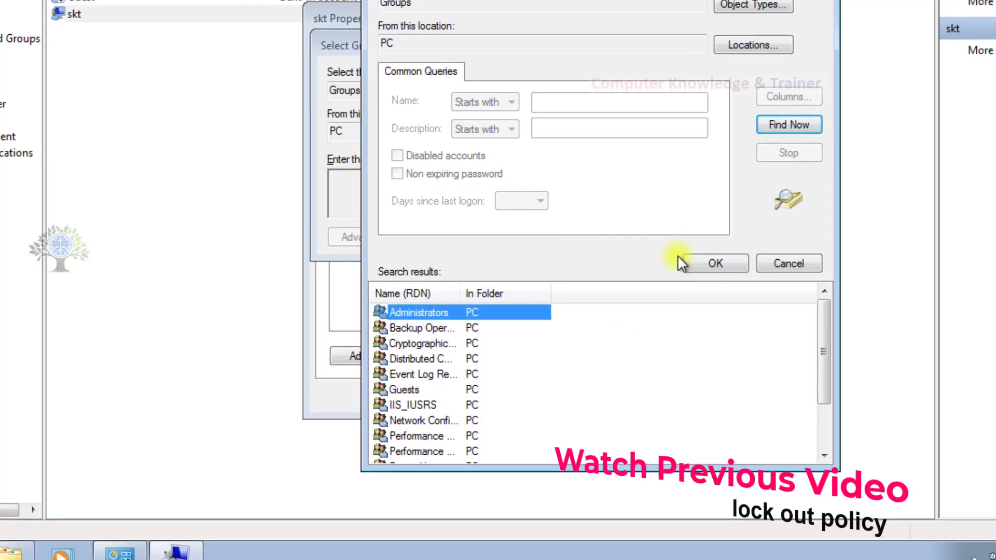
left_click(695, 262)
left_click(579, 236)
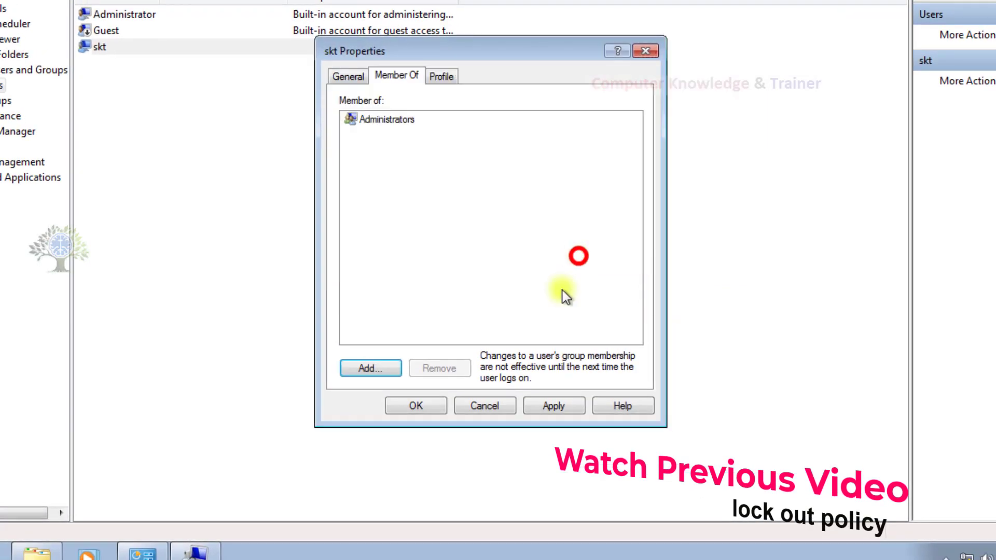
left_click(550, 410)
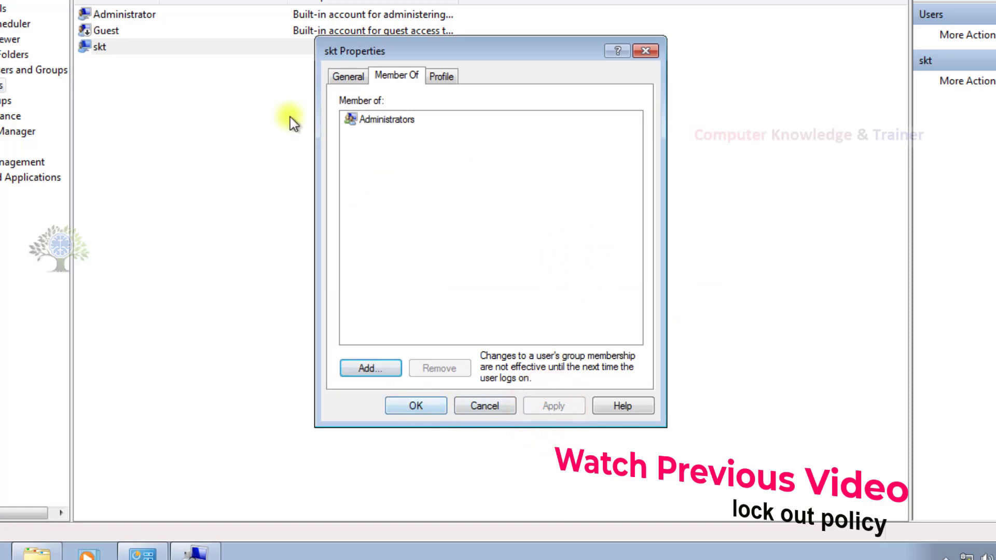
Reopen skt's properties and remove Administrators from its Member Of list.
left_click(493, 406)
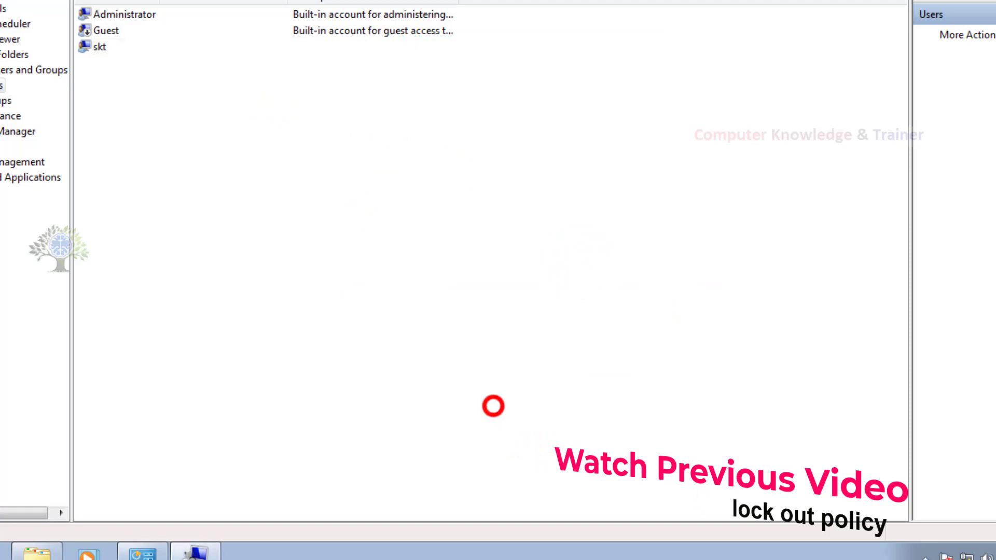
left_click(166, 48)
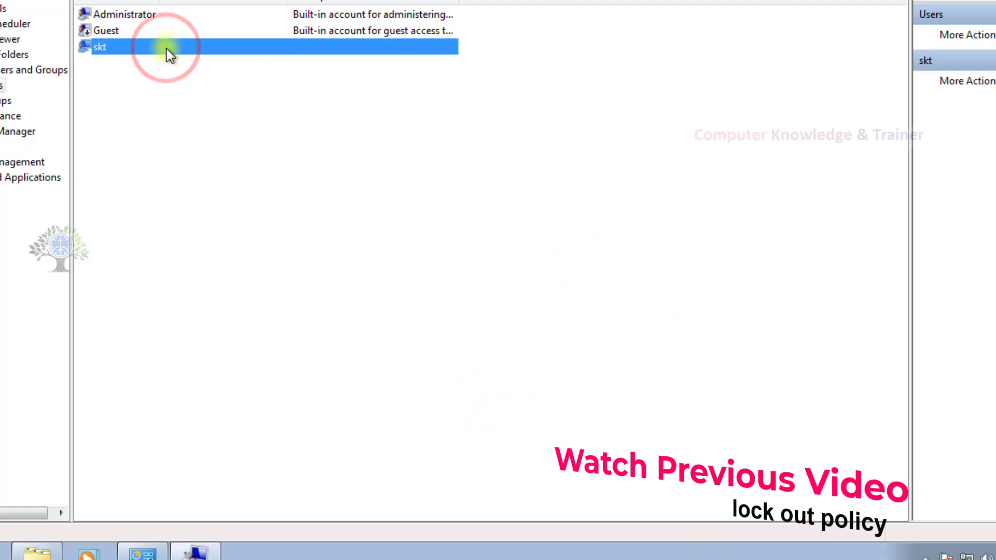
right_click(167, 48)
left_click(217, 156)
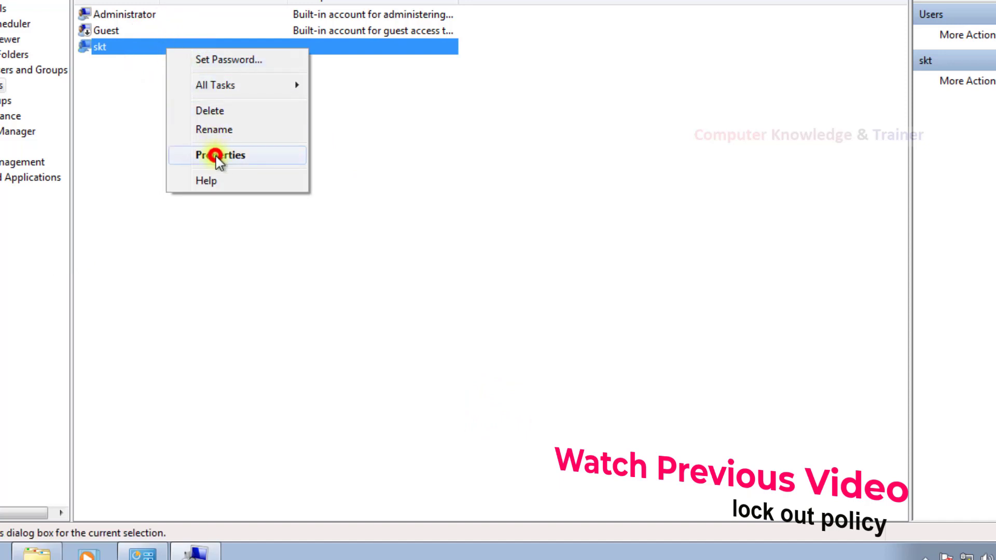
left_click(394, 77)
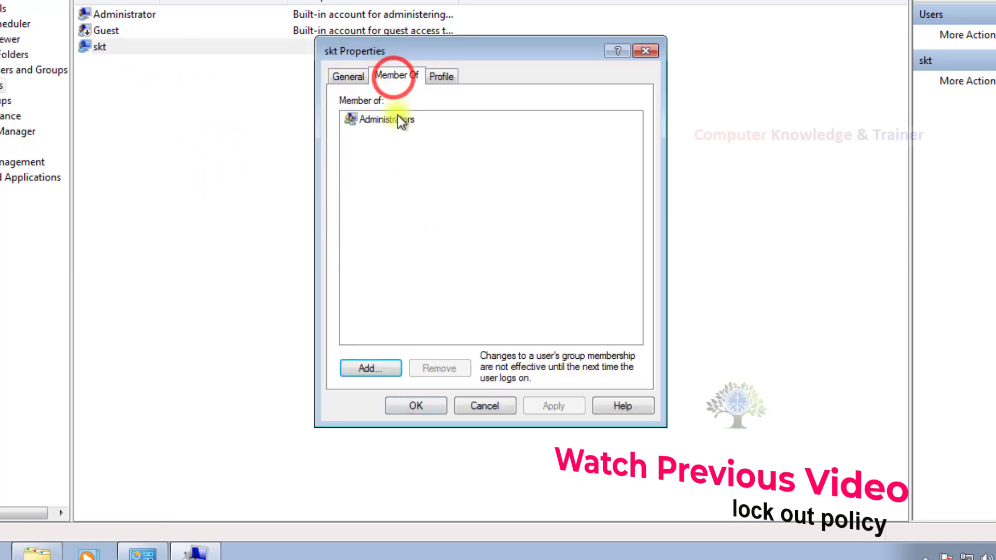
left_click(378, 123)
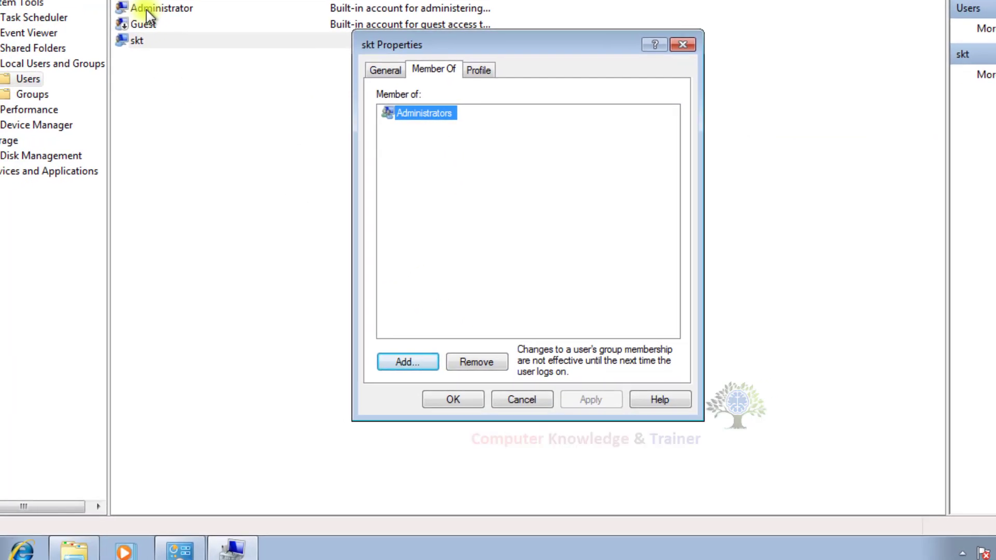
left_click(4, 549)
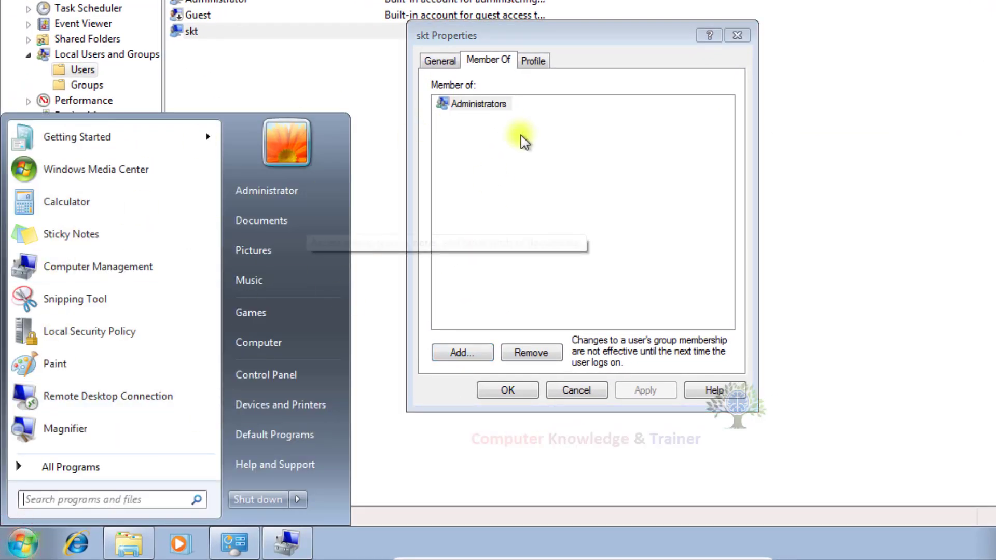
left_click(545, 145)
left_click(469, 103)
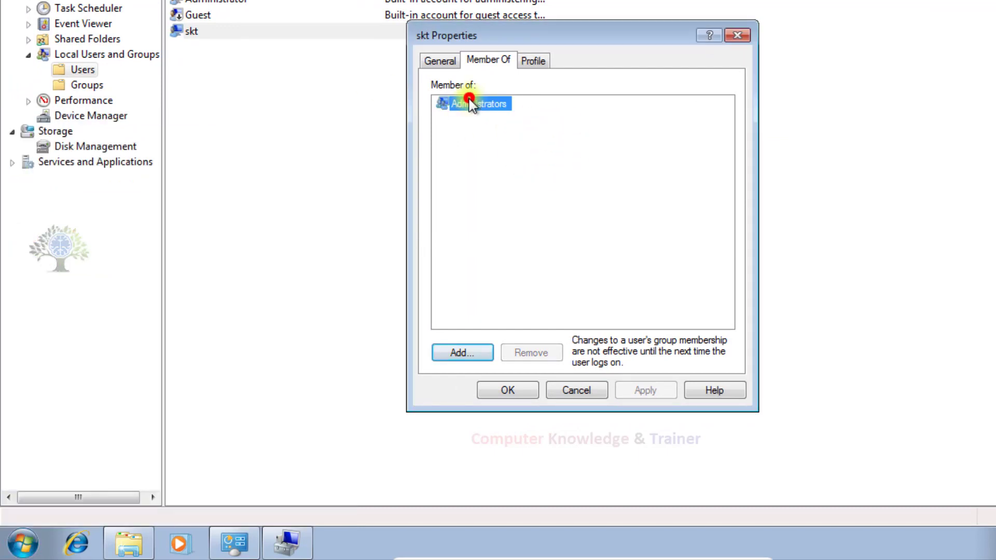
left_click(515, 349)
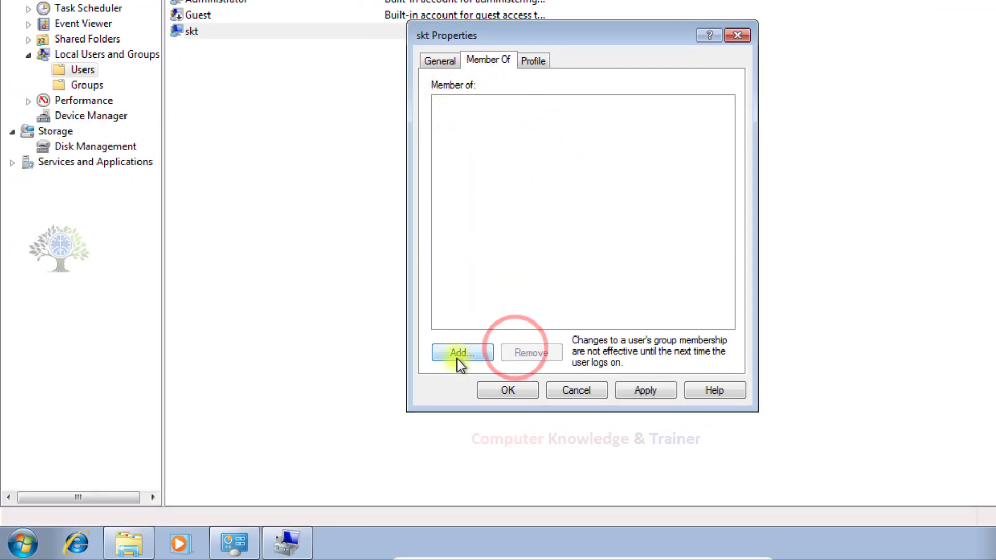
Add the Users group to skt via Advanced search, apply, and click OK.
left_click(456, 356)
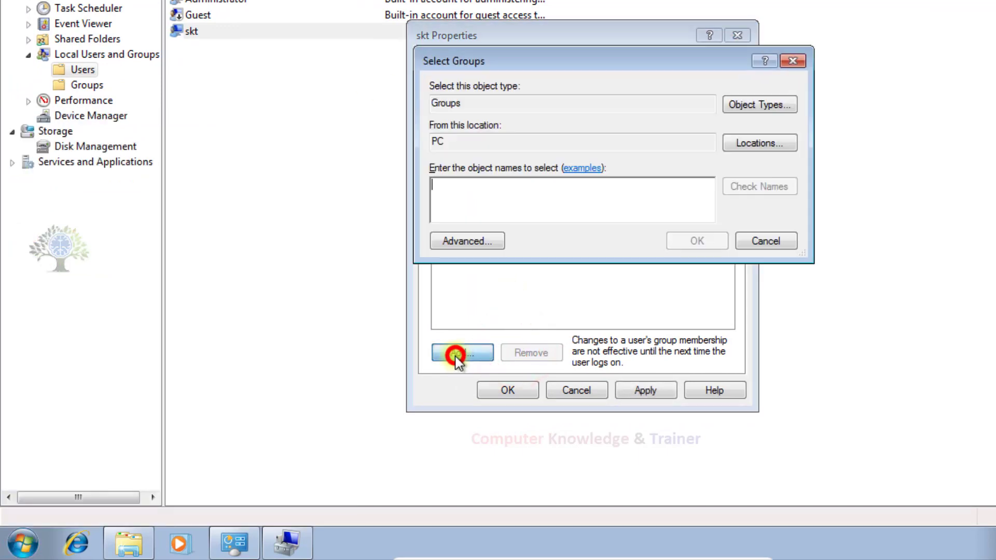
left_click(473, 242)
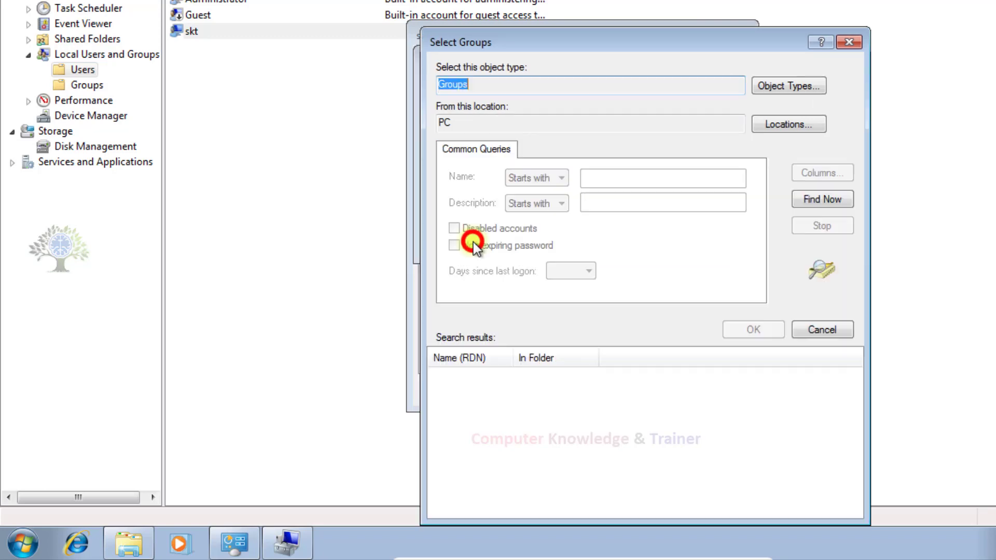
left_click(792, 202)
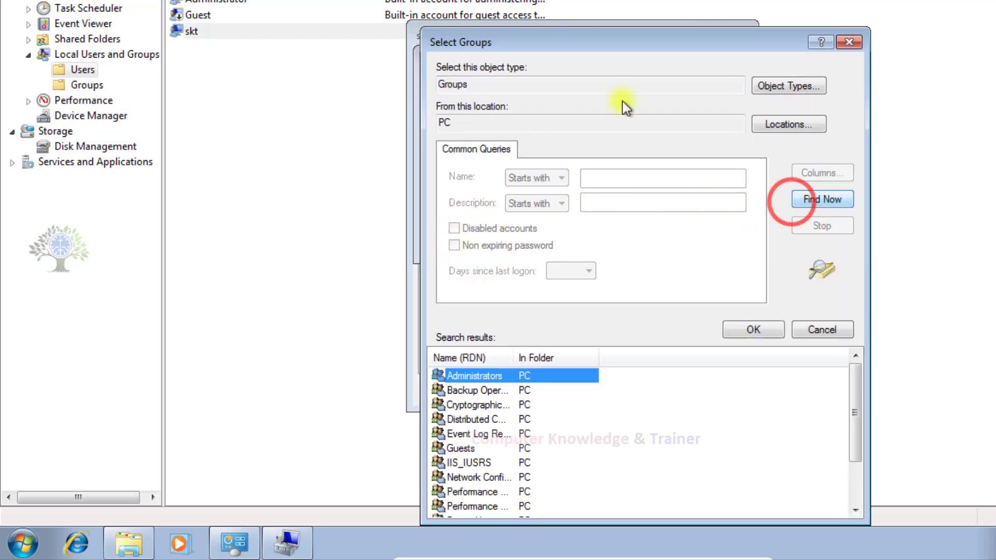
left_click_drag(616, 38, 621, 0)
scroll(528, 319, "down", 2)
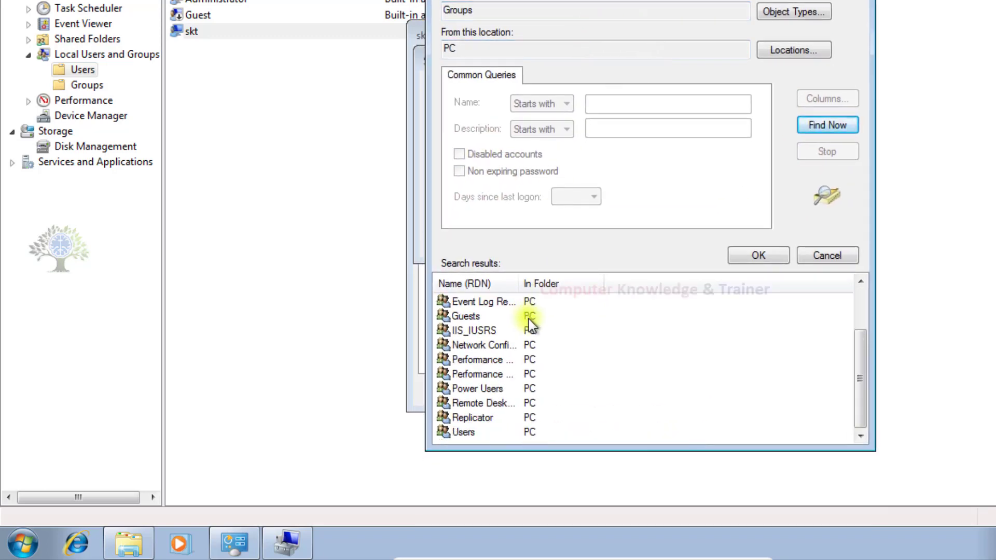
left_click(463, 432)
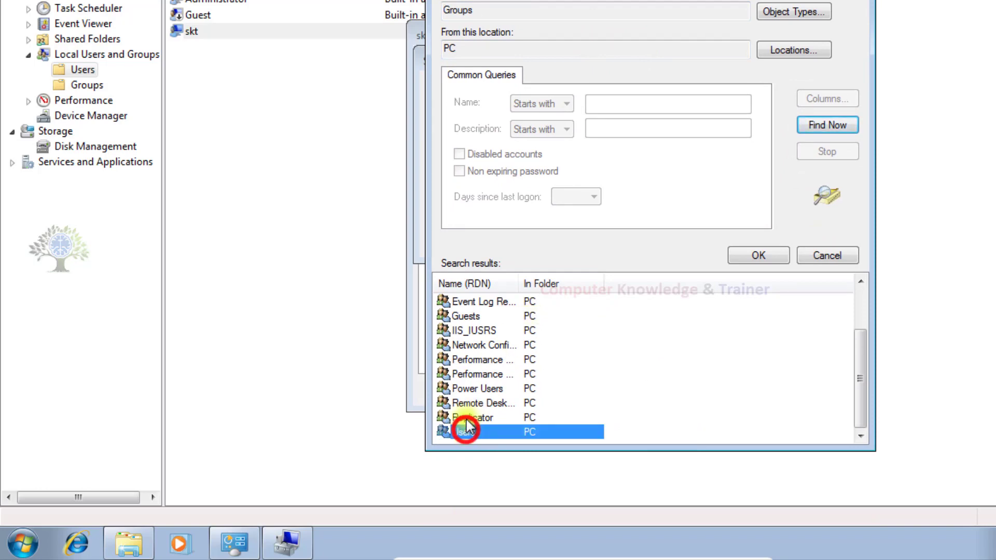
left_click(729, 250)
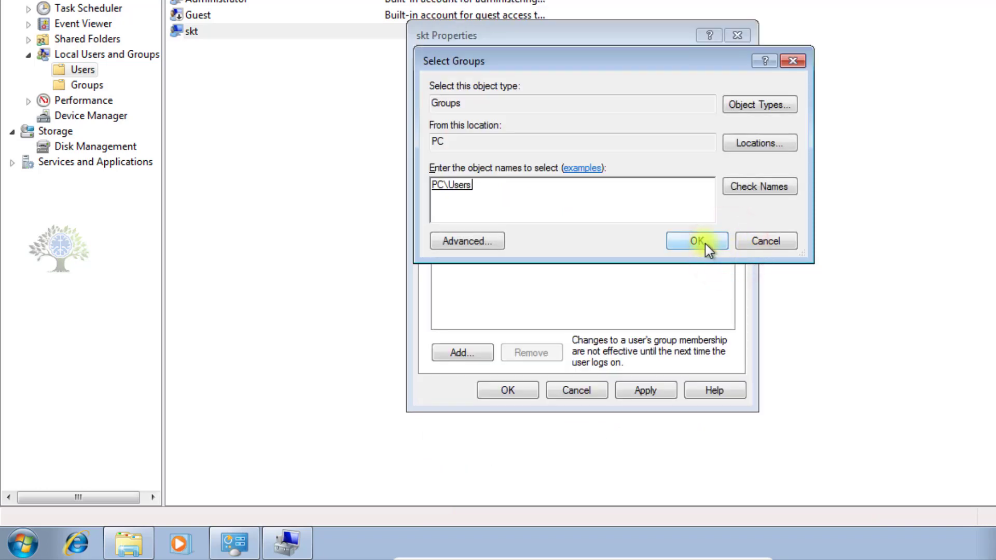
left_click(705, 244)
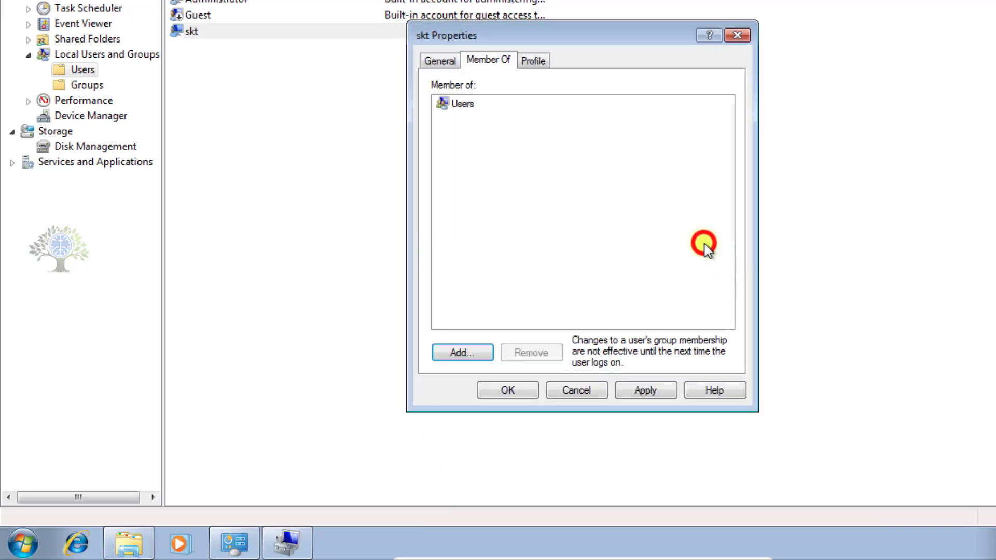
left_click(658, 393)
left_click(507, 390)
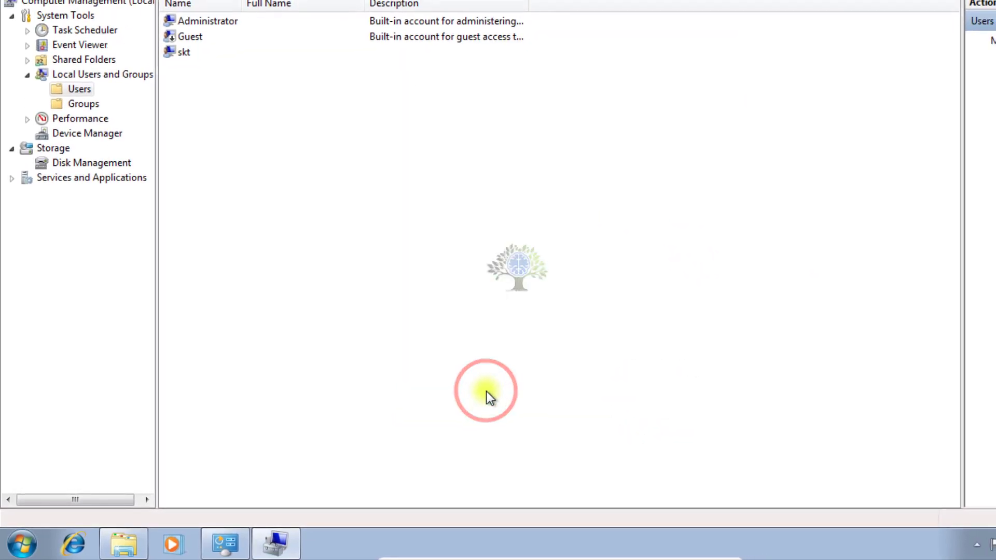
Rename the built-in Administrator account to 'sky'.
left_click(209, 20)
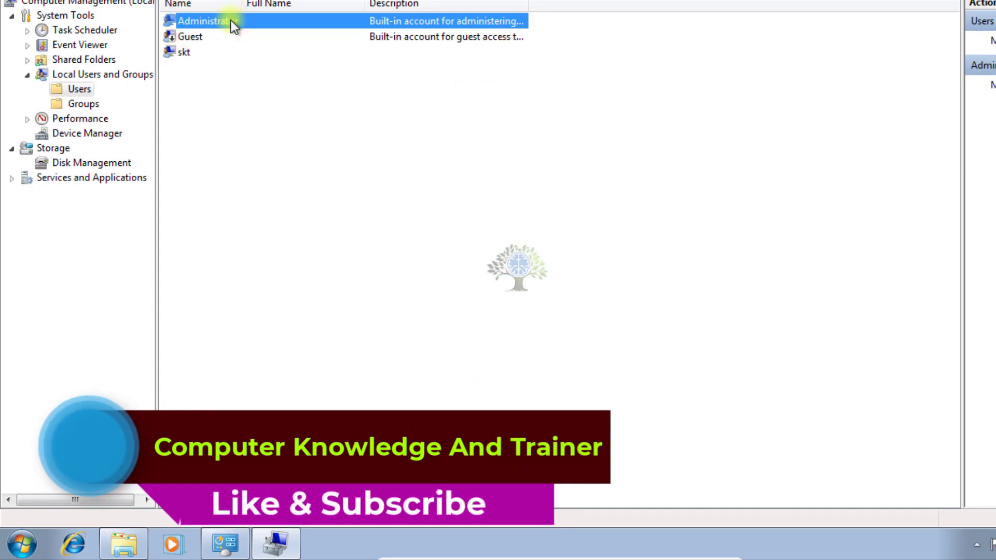
right_click(231, 20)
left_click(258, 97)
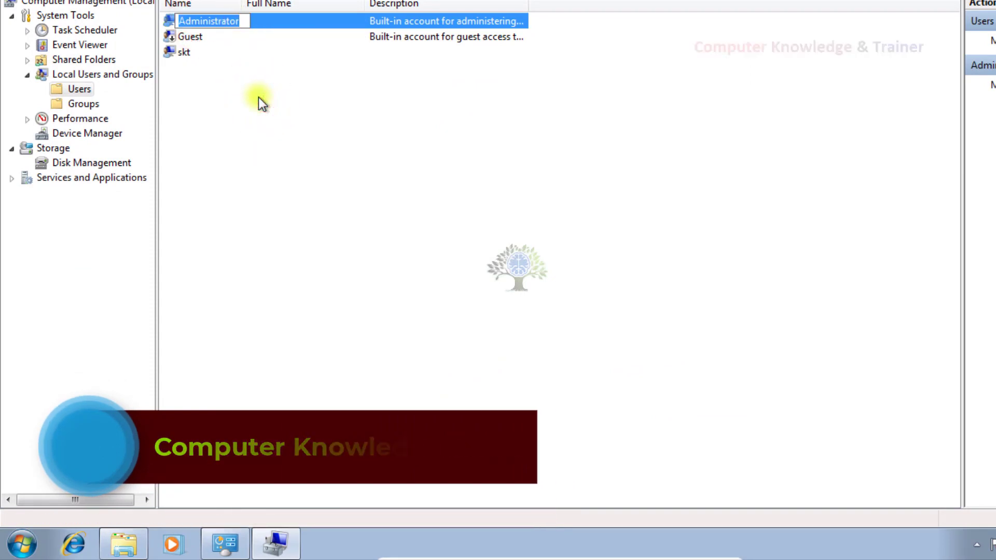
type("sky")
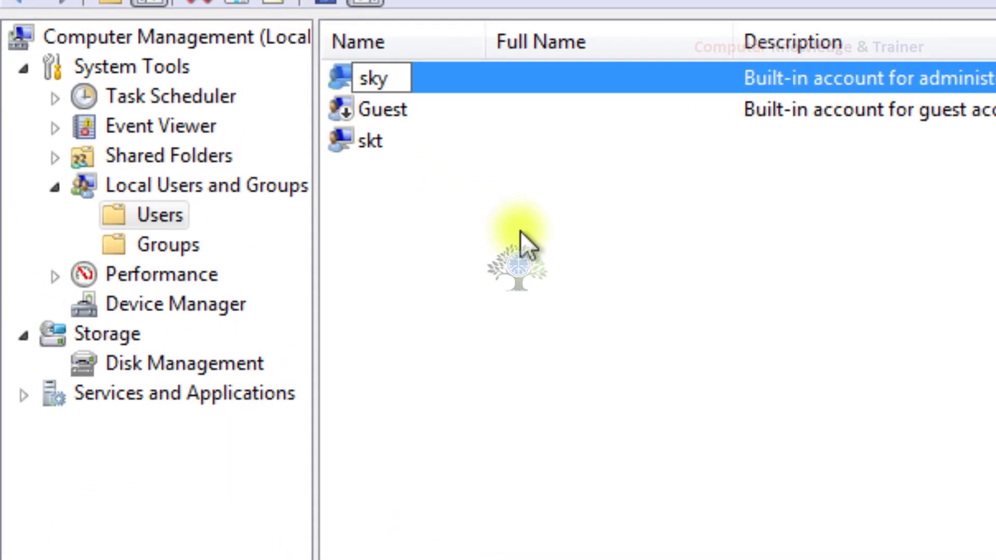
key("Return")
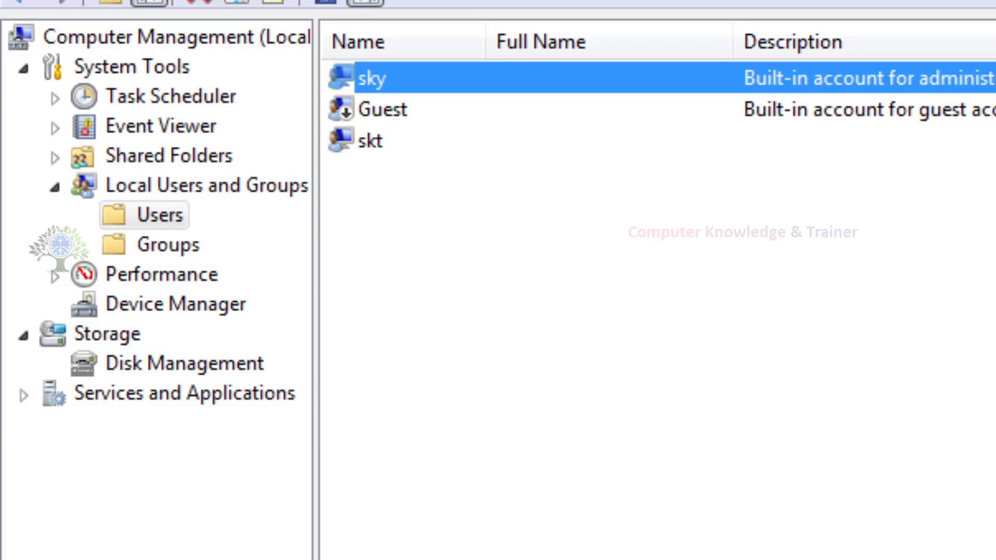
key("super")
key("Escape")
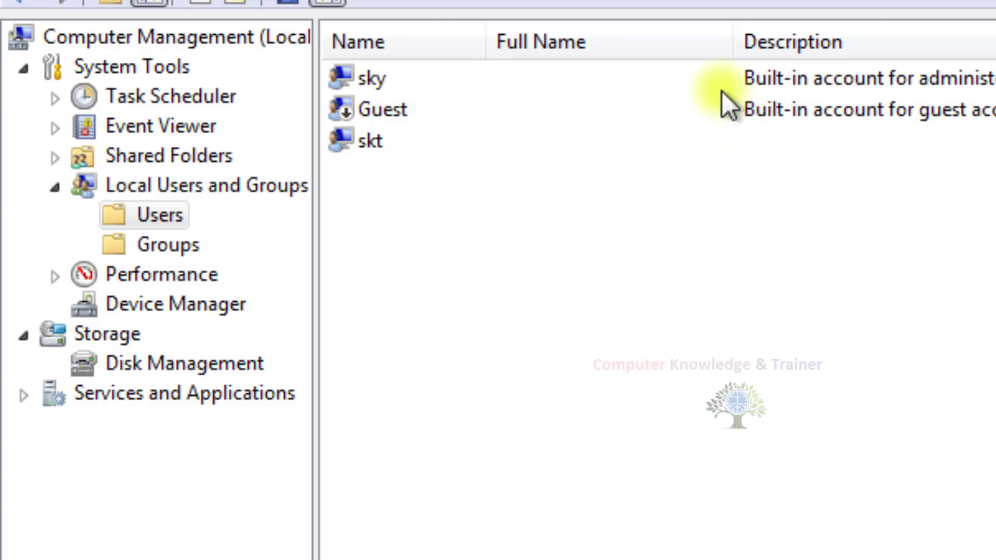
Delete the sky account's Description text in its properties, apply, and click OK.
right_click(710, 65)
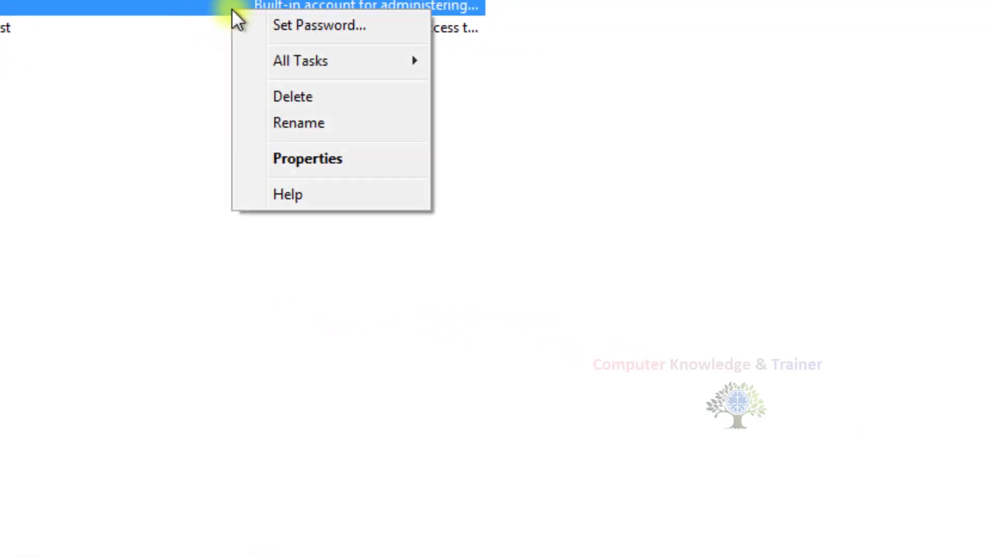
left_click(313, 163)
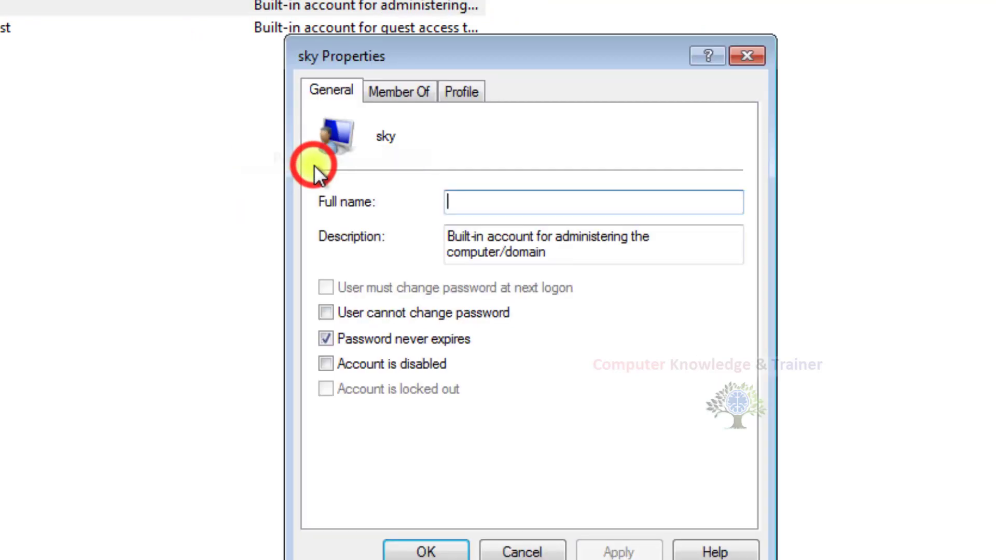
left_click_drag(547, 254, 410, 210)
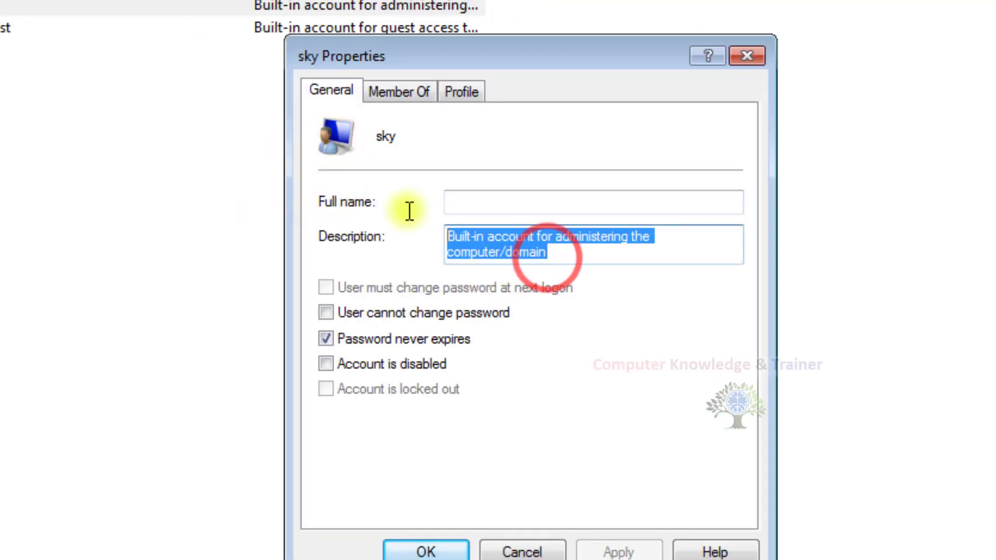
key("BackSpace")
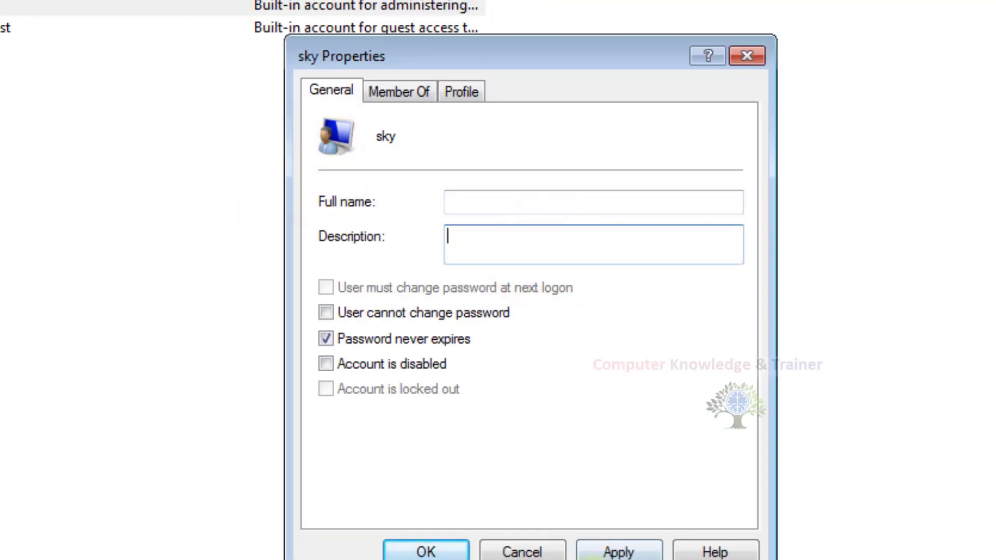
left_click(612, 551)
left_click(444, 550)
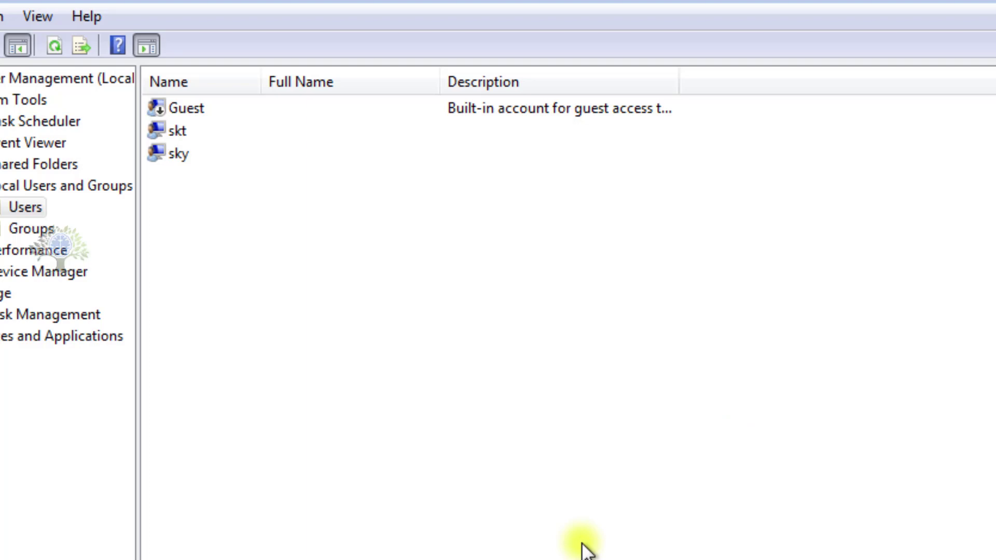
Start renaming sky but cancel, keeping the name sky.
left_click(191, 154)
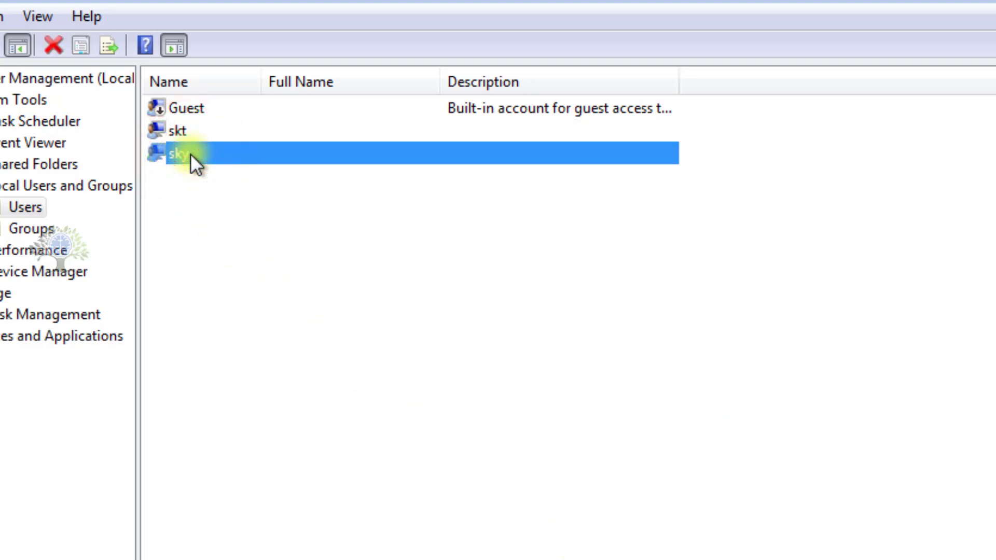
left_click(191, 153)
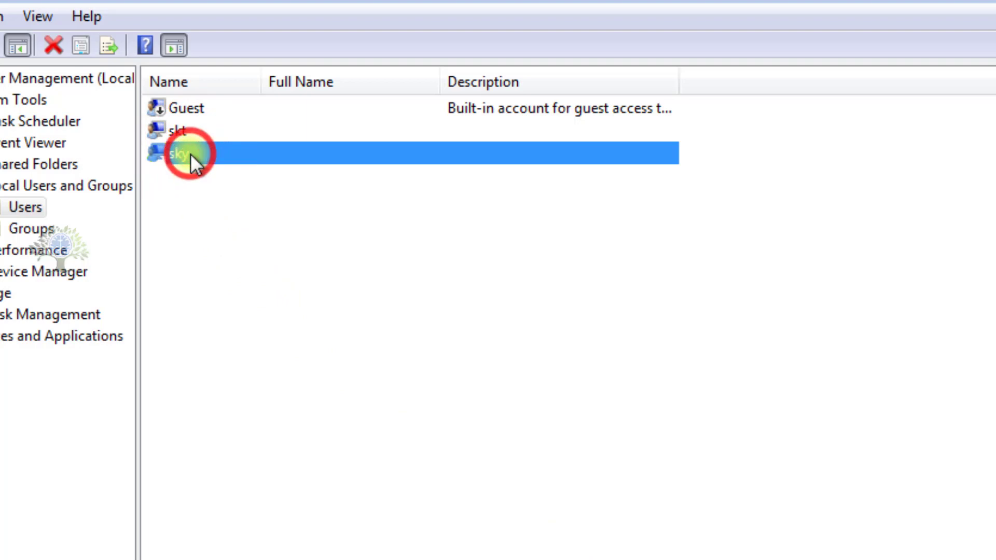
left_click(198, 185)
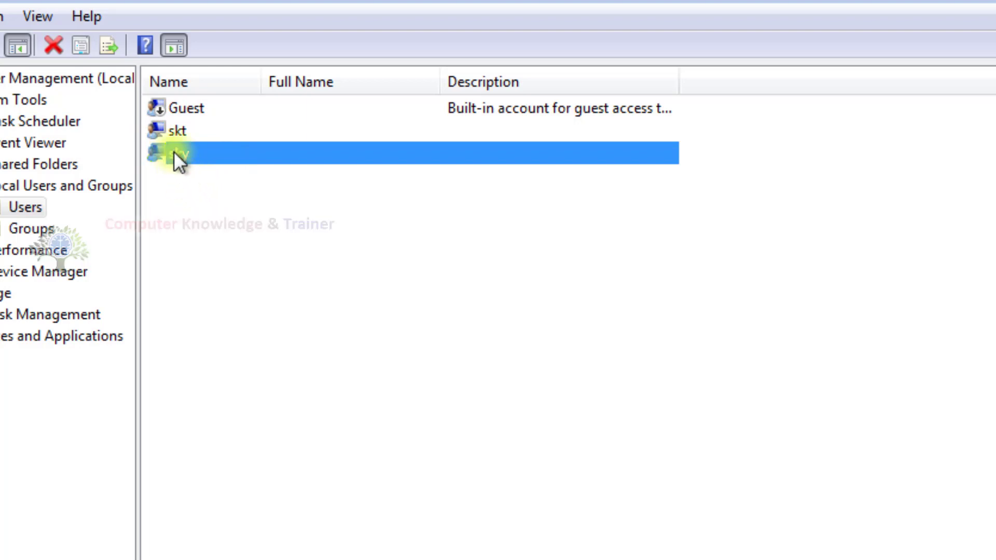
left_click(236, 171)
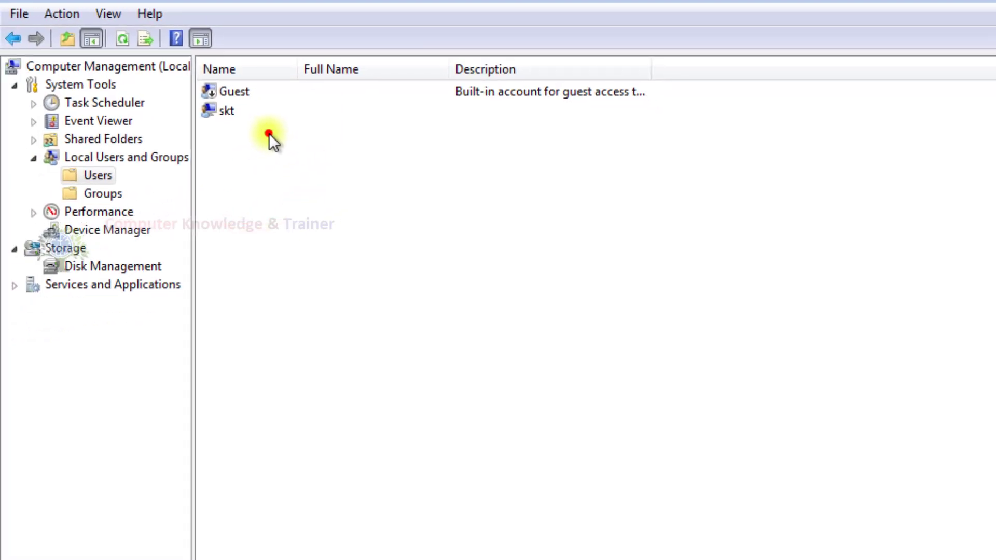
left_click(269, 133)
left_click(20, 545)
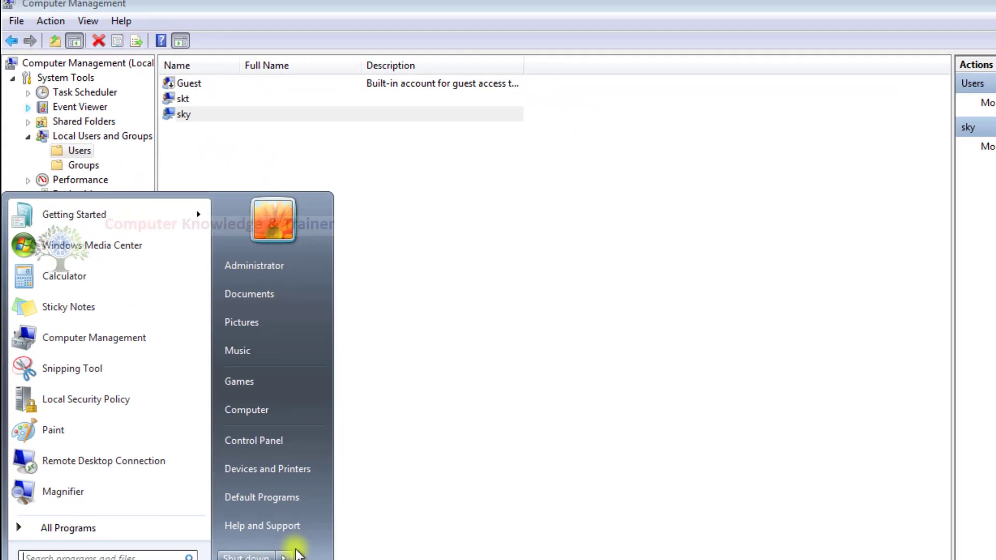
Restart Windows from the Start menu's Shut down options.
left_click(259, 511)
left_click(287, 493)
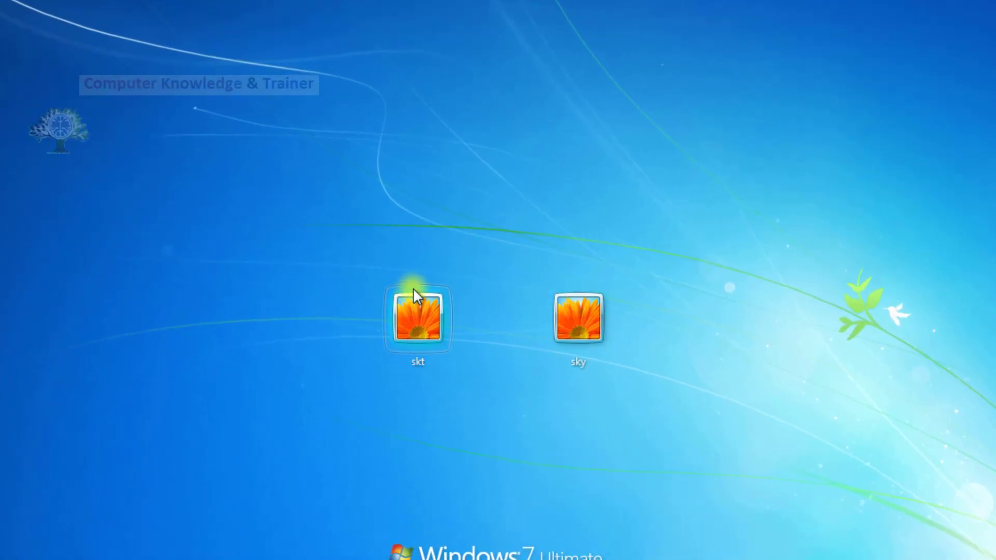
Sign in to the sky account with its administrator password and dismiss the activation prompt.
left_click(585, 312)
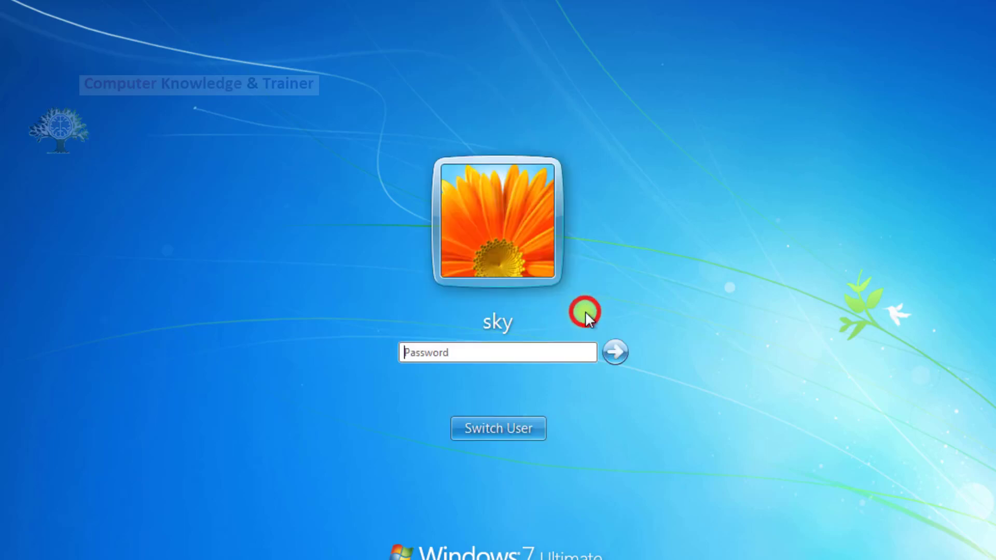
type("••••••")
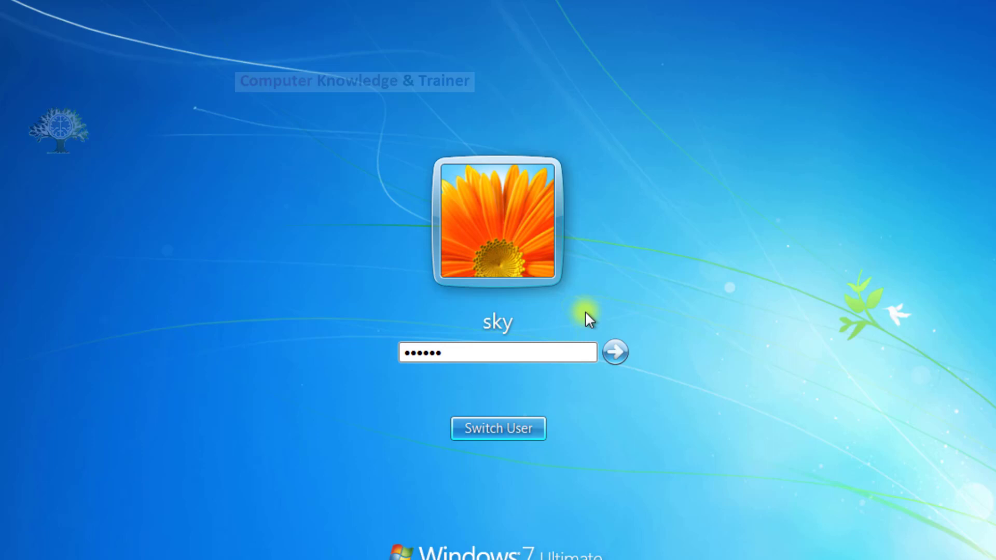
left_click(489, 352)
type("•••")
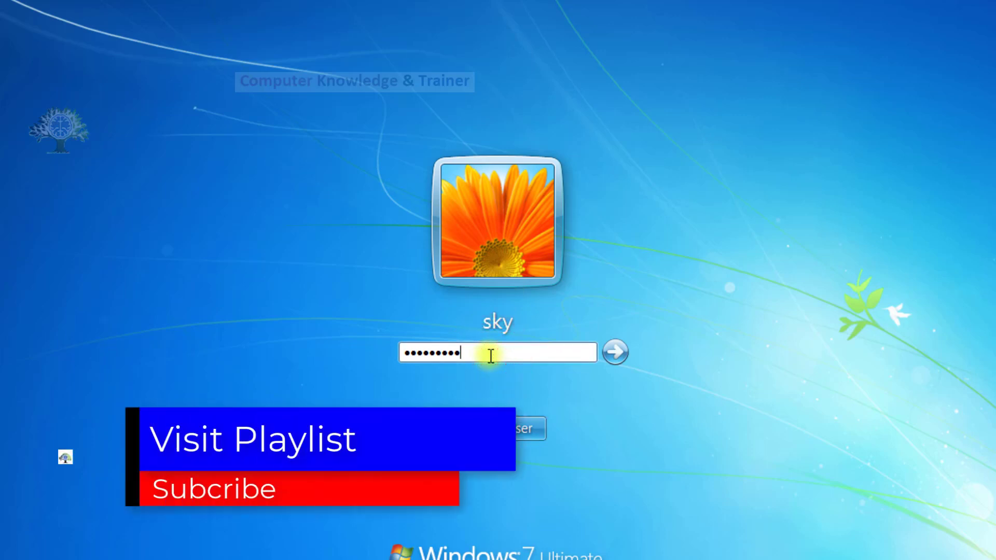
type("••")
key("Return")
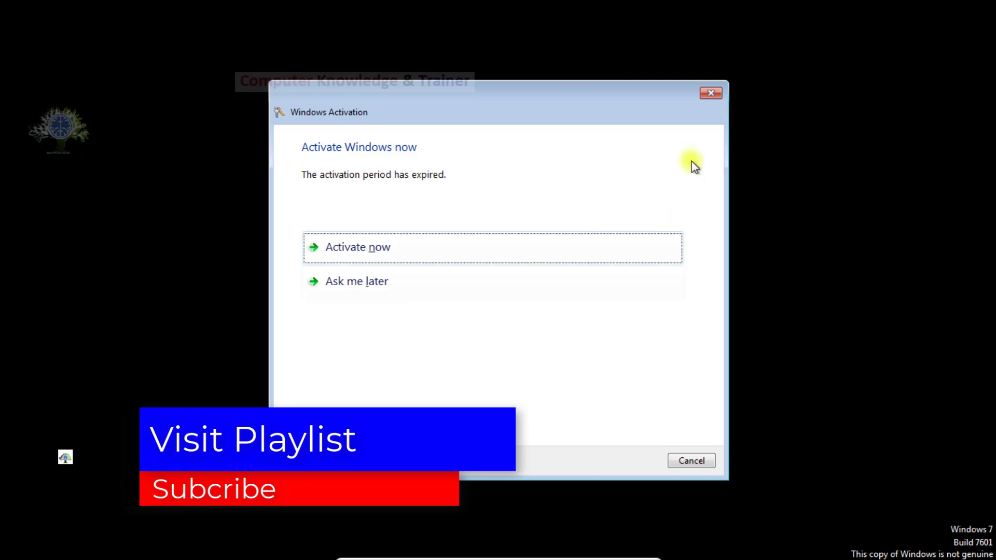
left_click(710, 92)
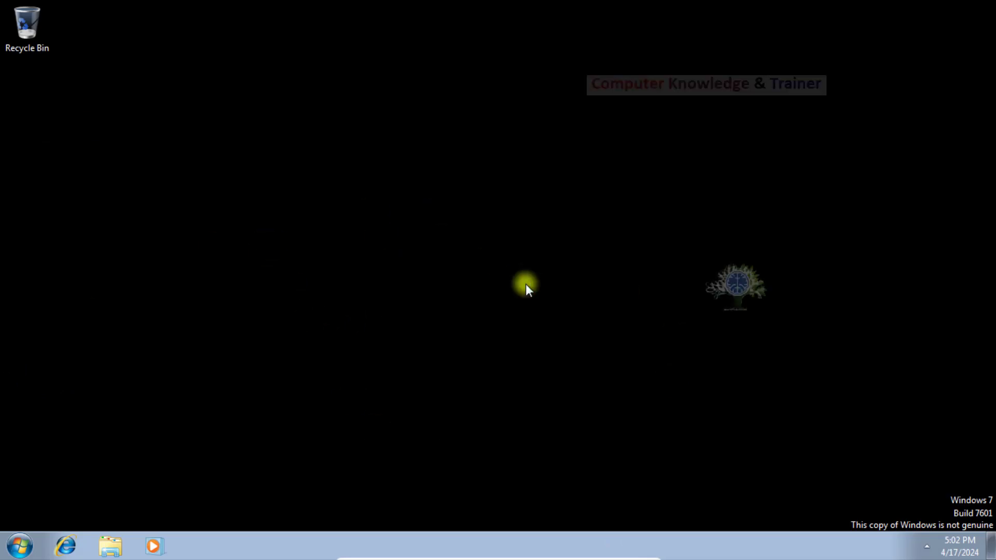
Open Windows Firewall in Control Panel from the Start menu.
left_click_drag(244, 135, 689, 420)
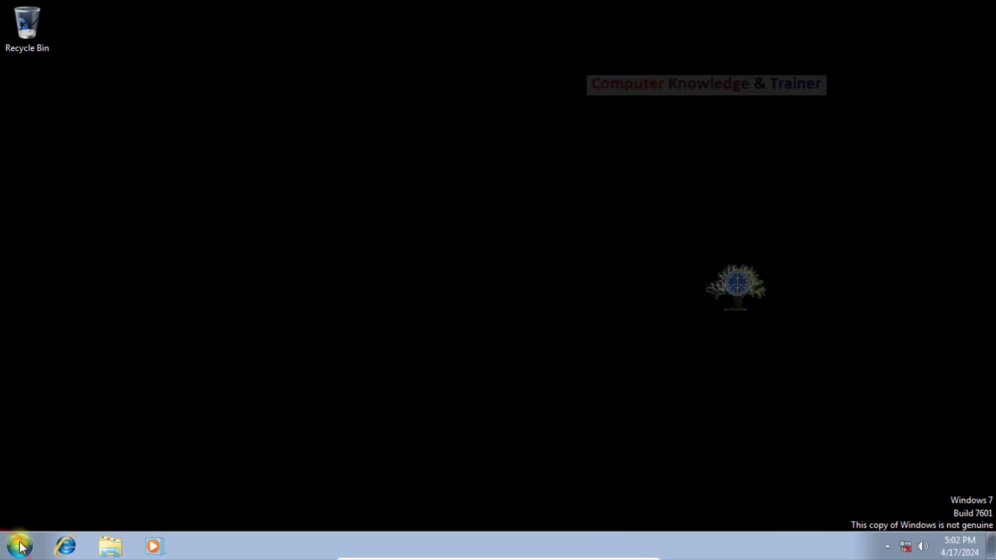
left_click(19, 546)
left_click(494, 302)
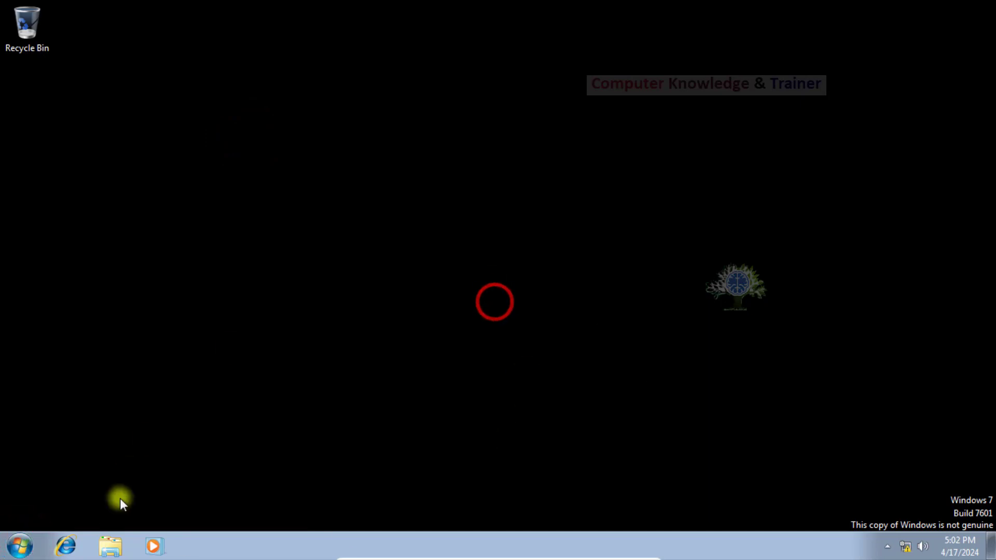
left_click(15, 549)
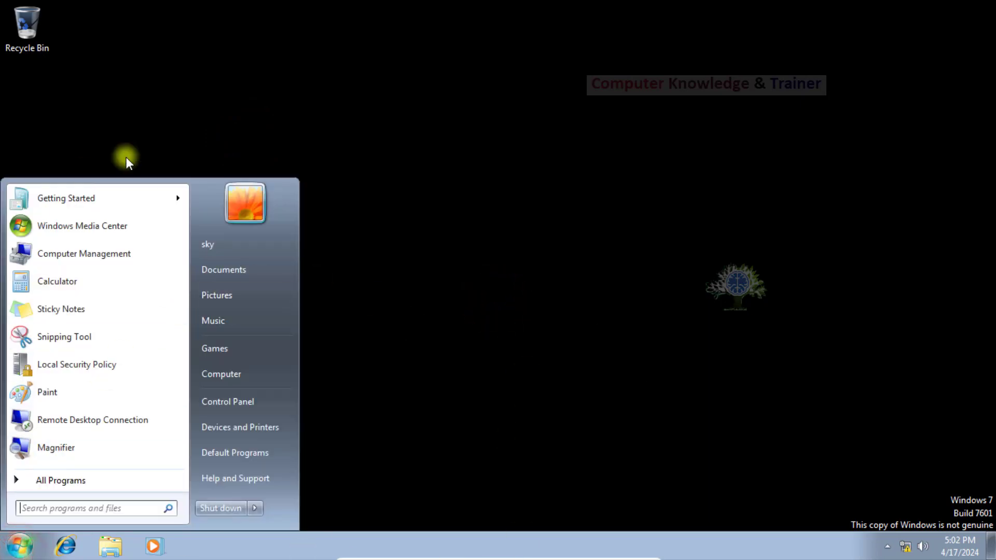
left_click(209, 408)
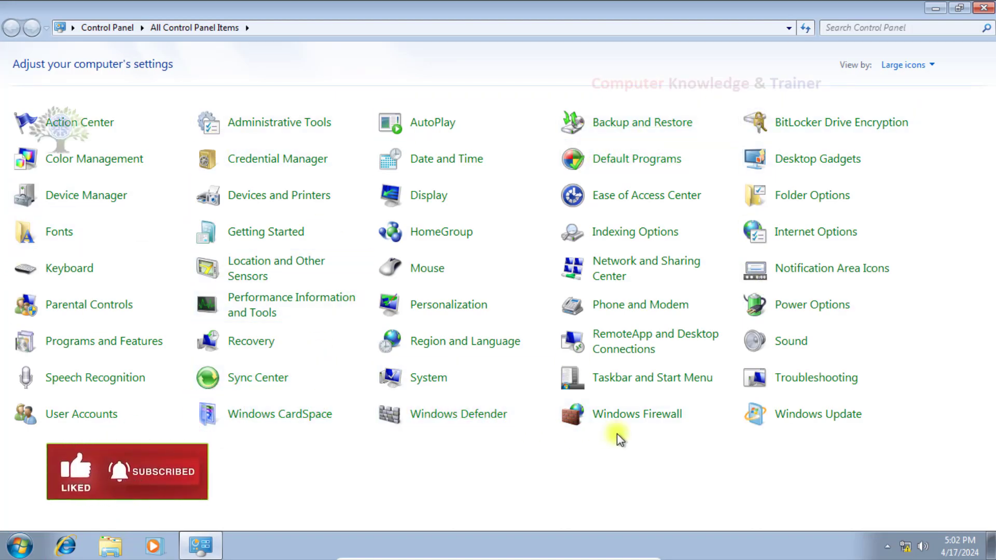
left_click(617, 418)
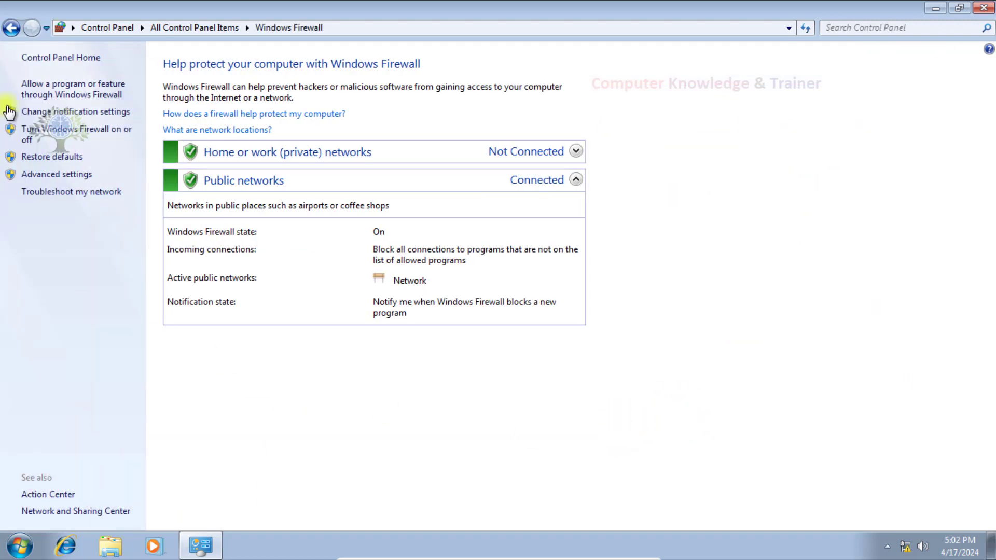
View the firewall's customize settings and cancel without changes, then bring up the shutdown options.
left_click(44, 115)
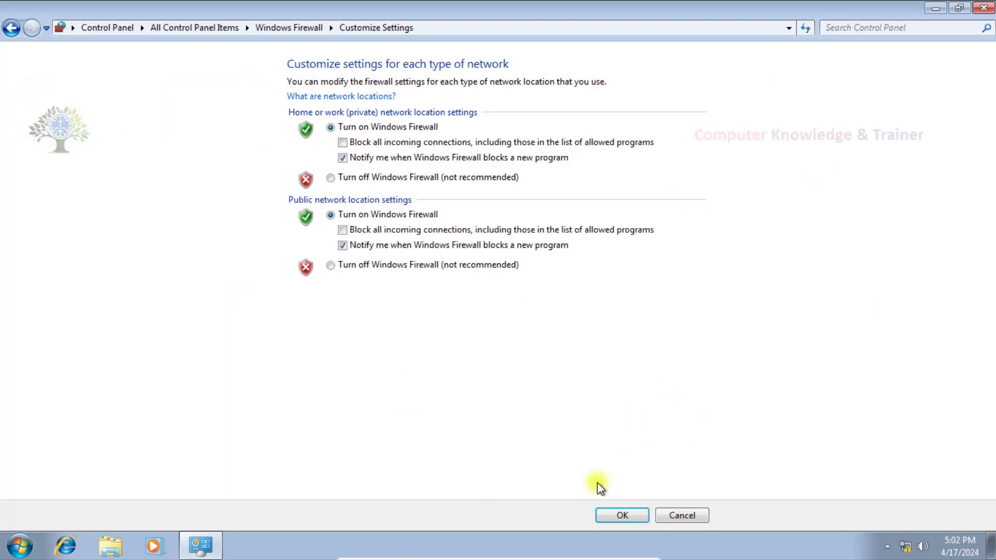
left_click(676, 521)
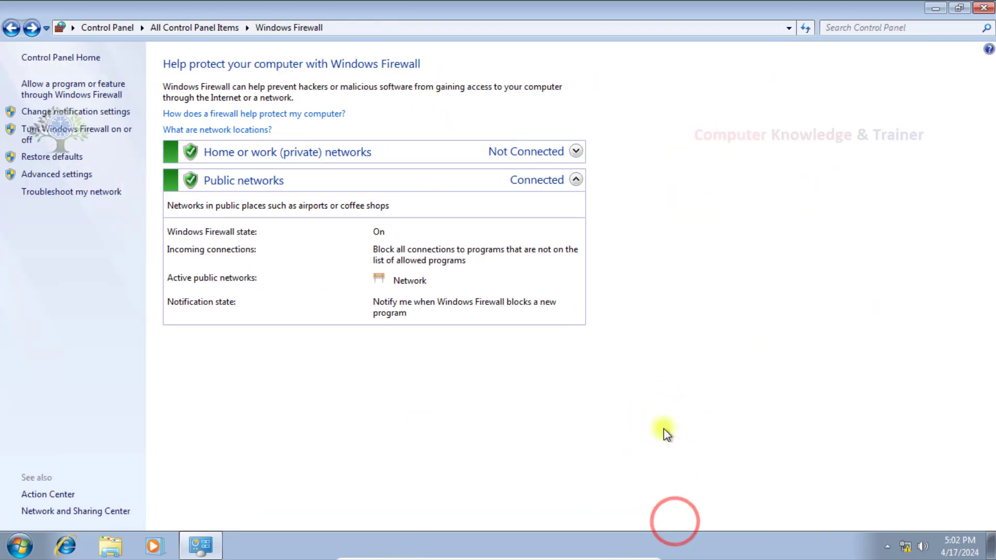
left_click(20, 546)
left_click(257, 509)
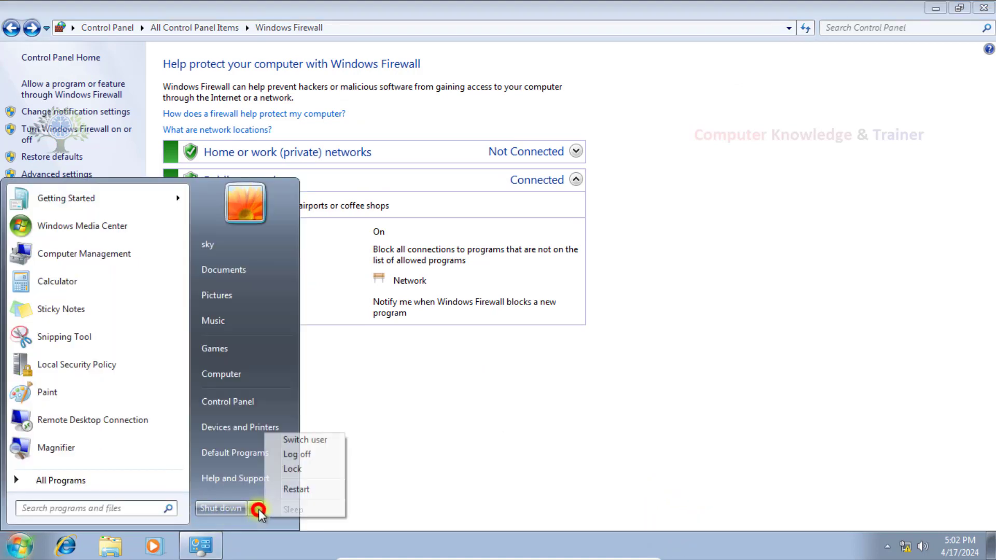
Log off sky and choose the standard user's account on the logon screen.
left_click(285, 449)
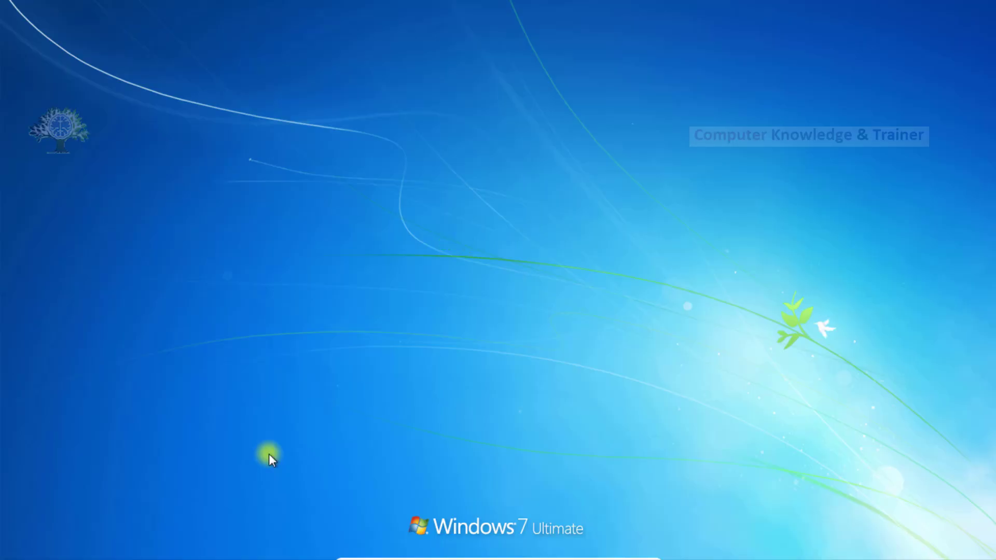
left_click(439, 342)
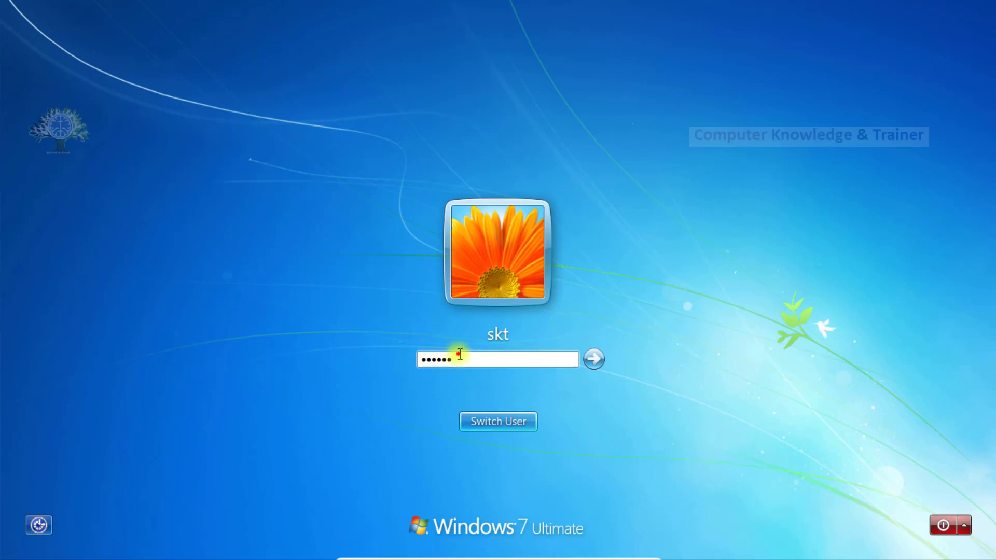
Sign in as the standard user with their password and dismiss the activation prompt.
left_click(460, 354)
type("••")
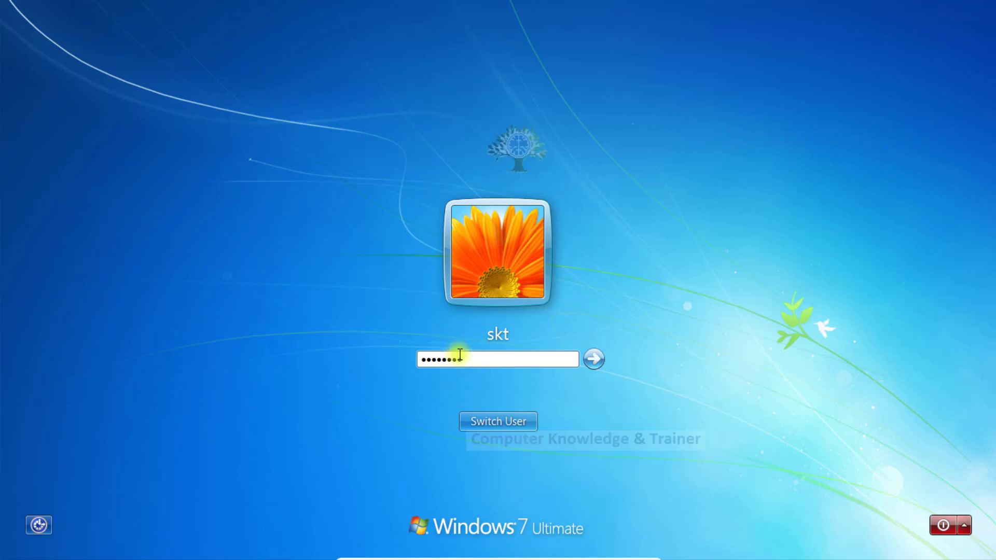
type("•")
key("Return")
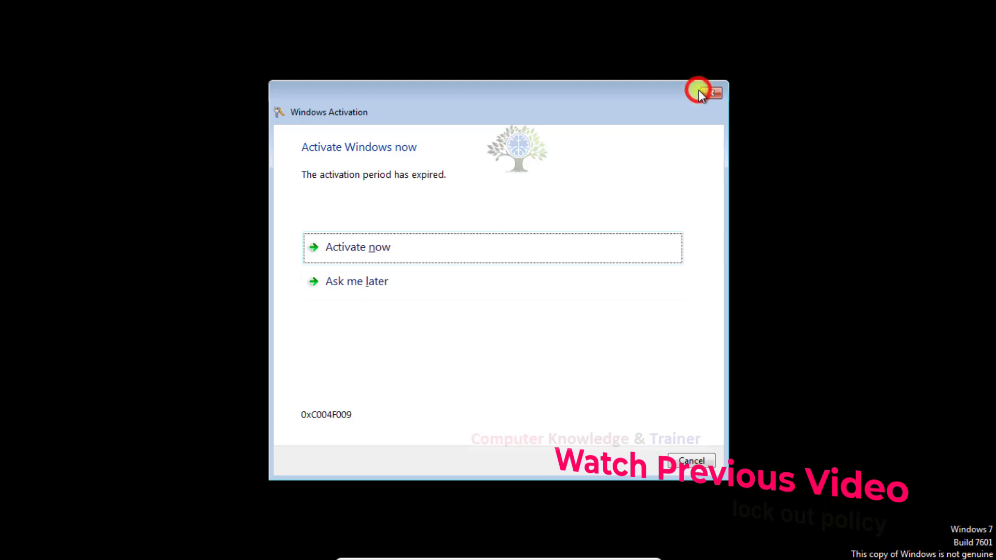
left_click(701, 92)
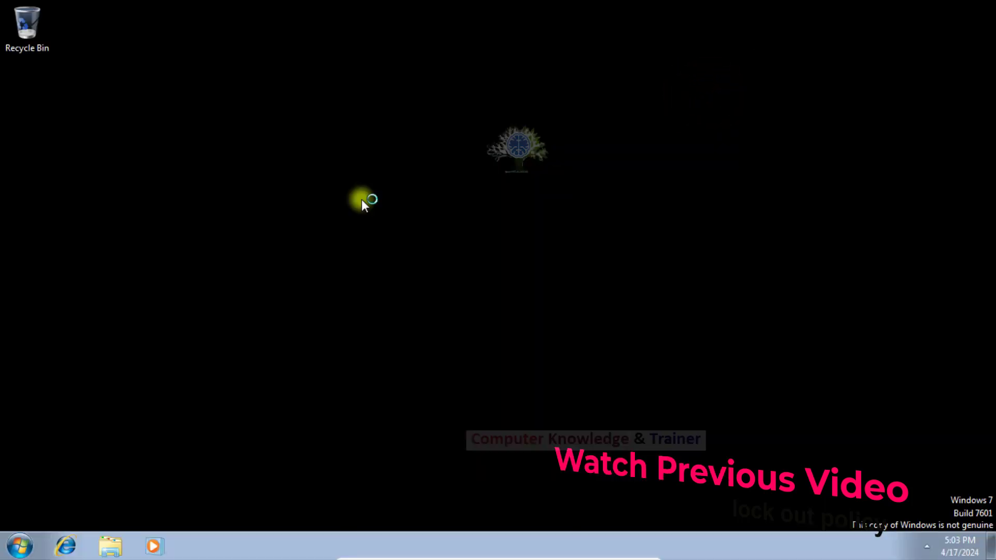
As the standard user, open Windows Firewall and try changing notification settings, answering the administrator prompt.
left_click(19, 549)
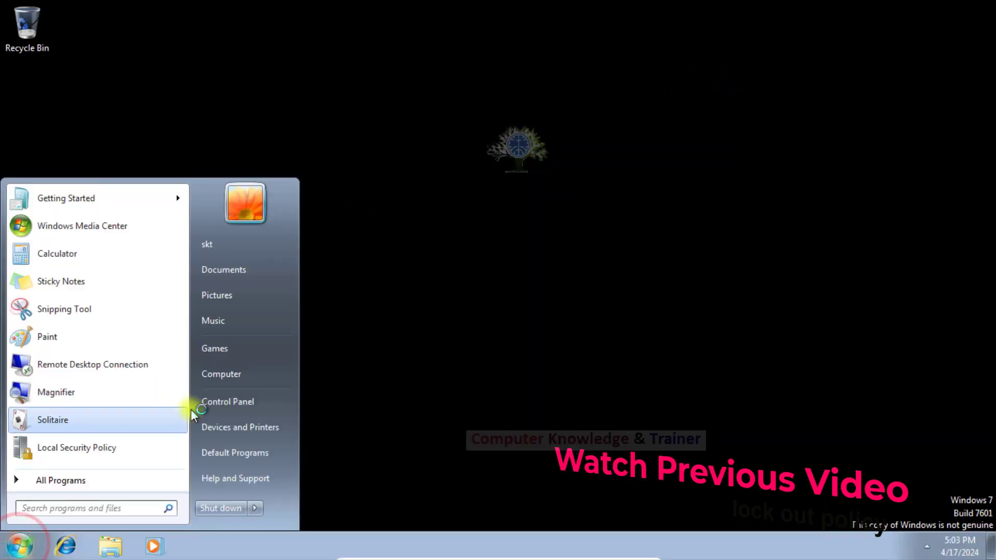
left_click(211, 401)
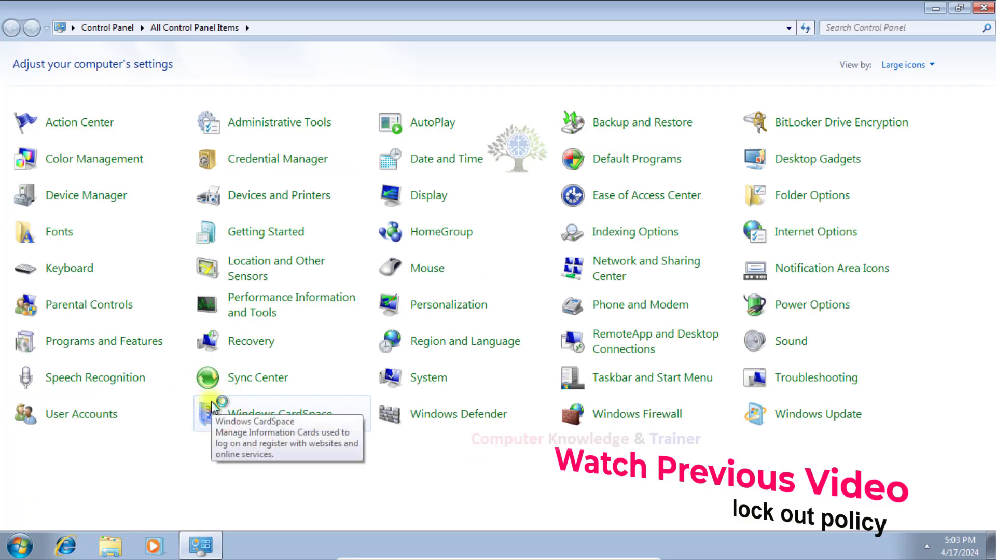
left_click(607, 424)
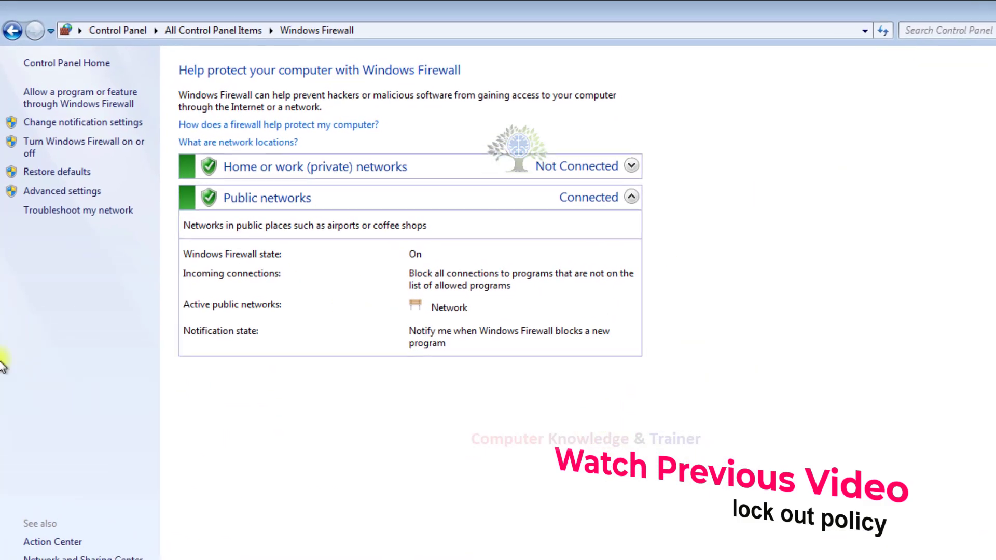
left_click(47, 126)
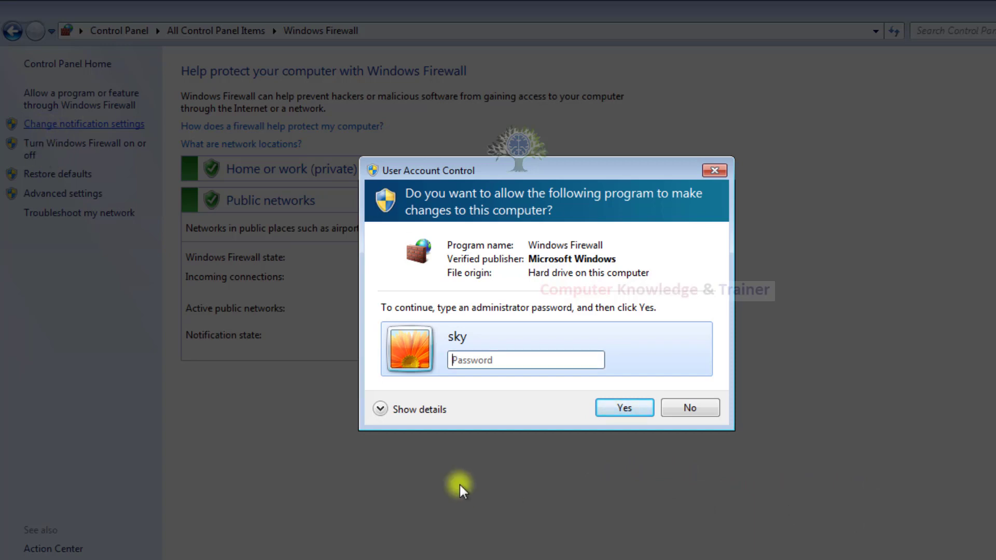
left_click(485, 361)
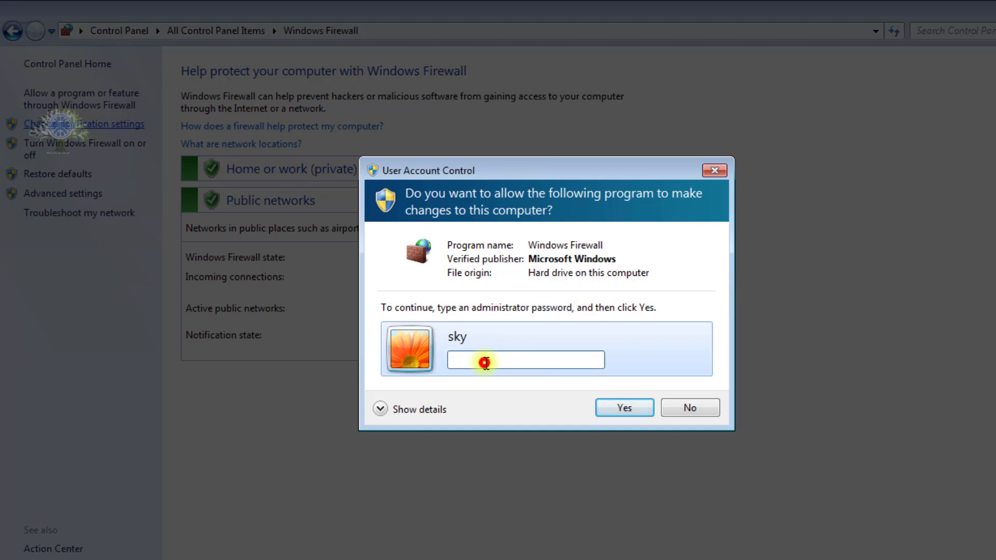
left_click(534, 353)
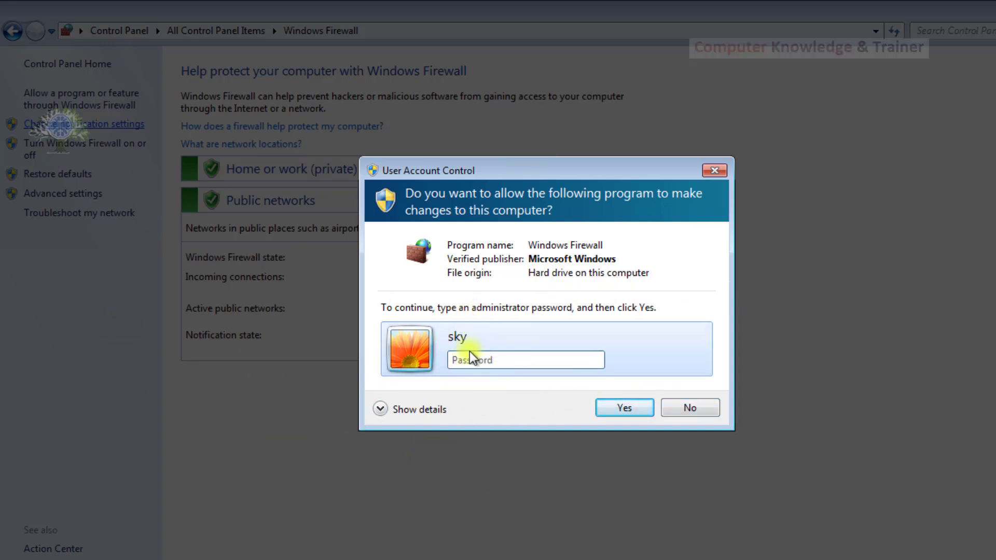
left_click(653, 410)
Try restoring the firewall defaults and decline the administrator approval prompt.
key("super")
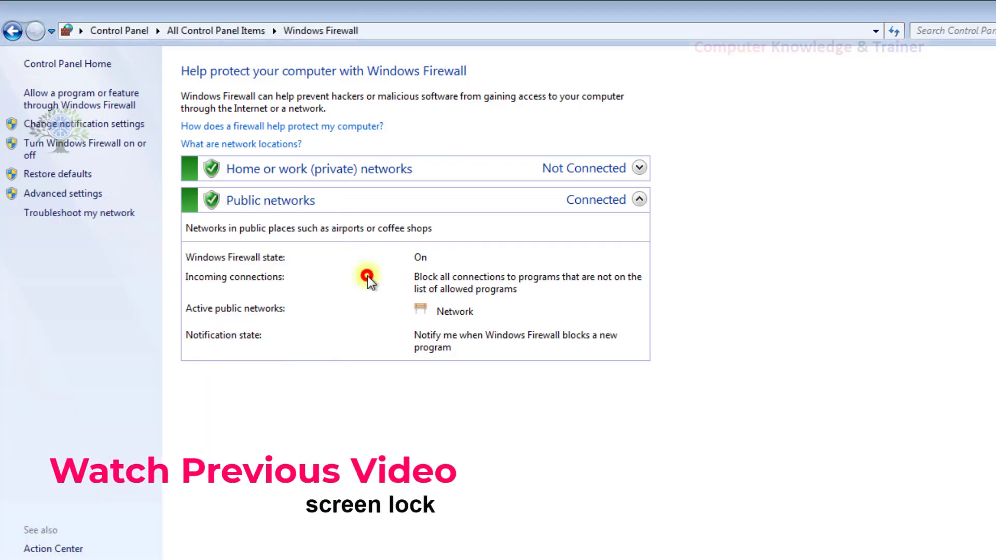
left_click(368, 276)
left_click(26, 173)
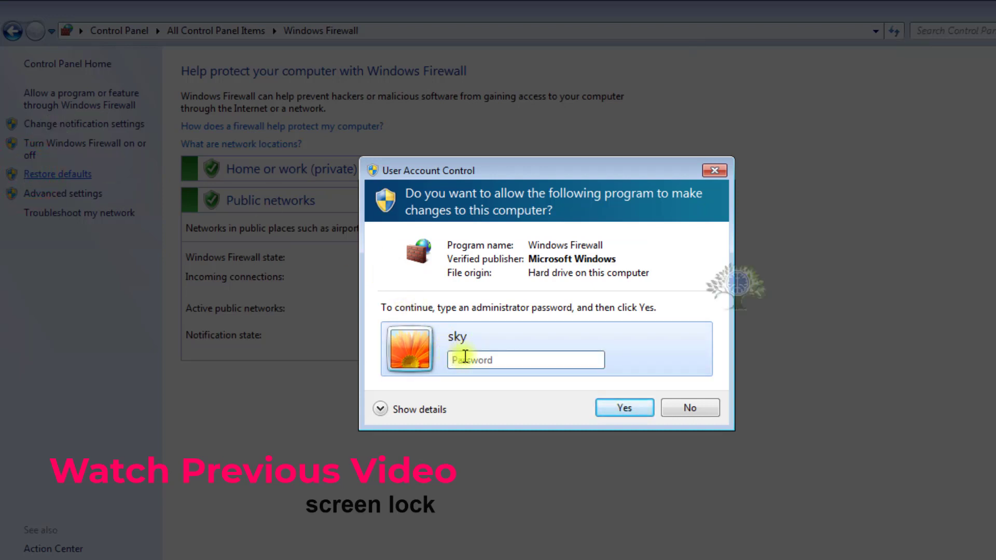
left_click(672, 413)
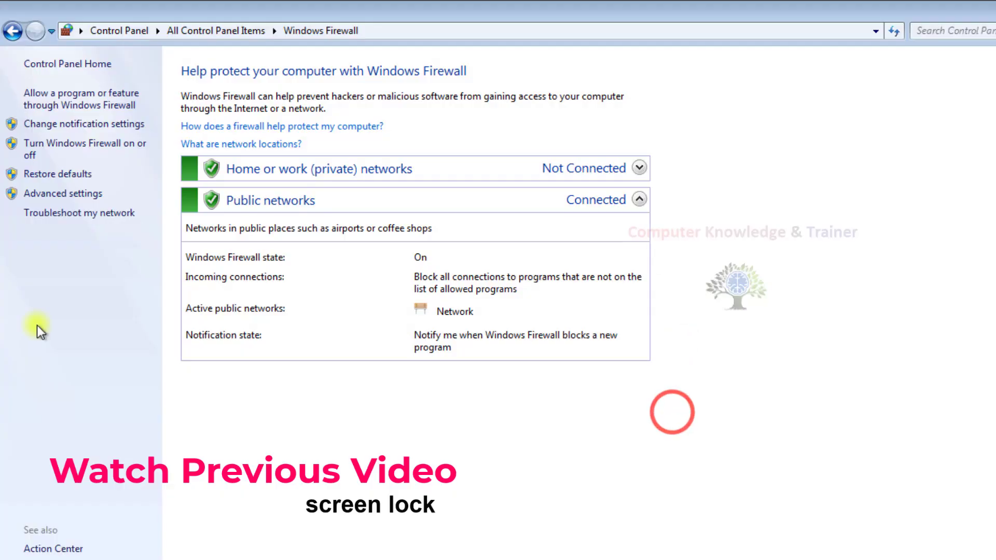
left_click(19, 559)
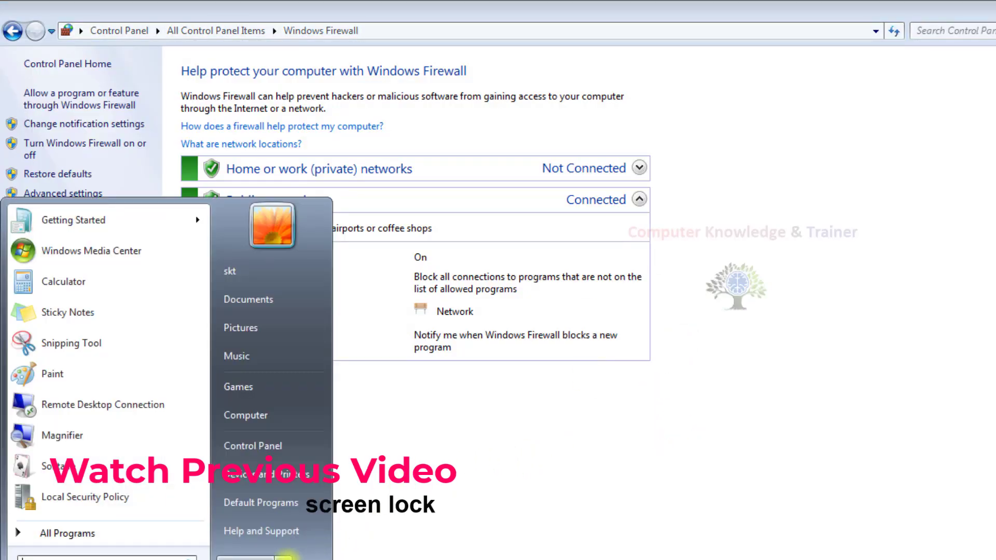
Close the Windows 7 Start menu by clicking the desktop.
left_click(263, 552)
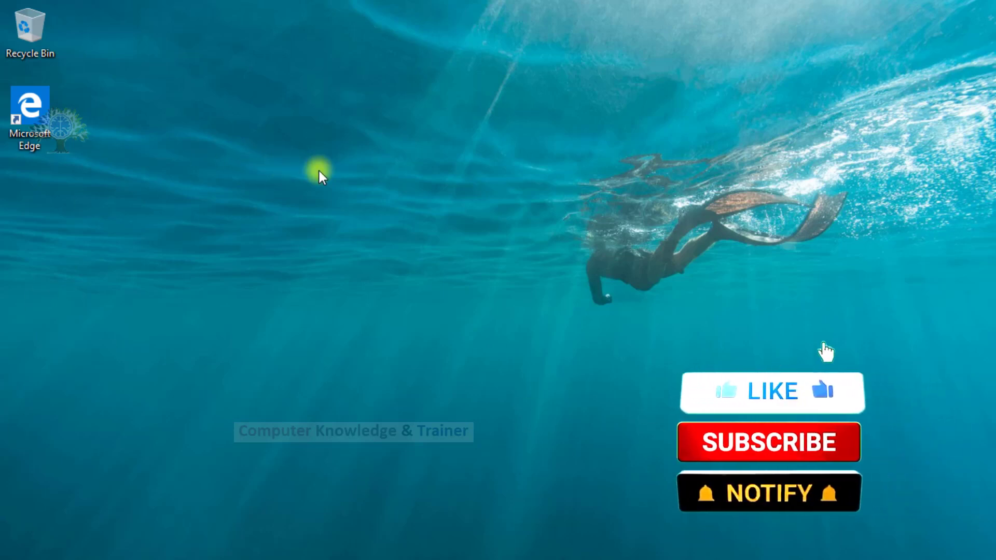
Open Computer Management from This PC's Manage command in a maximized File Explorer.
key("super")
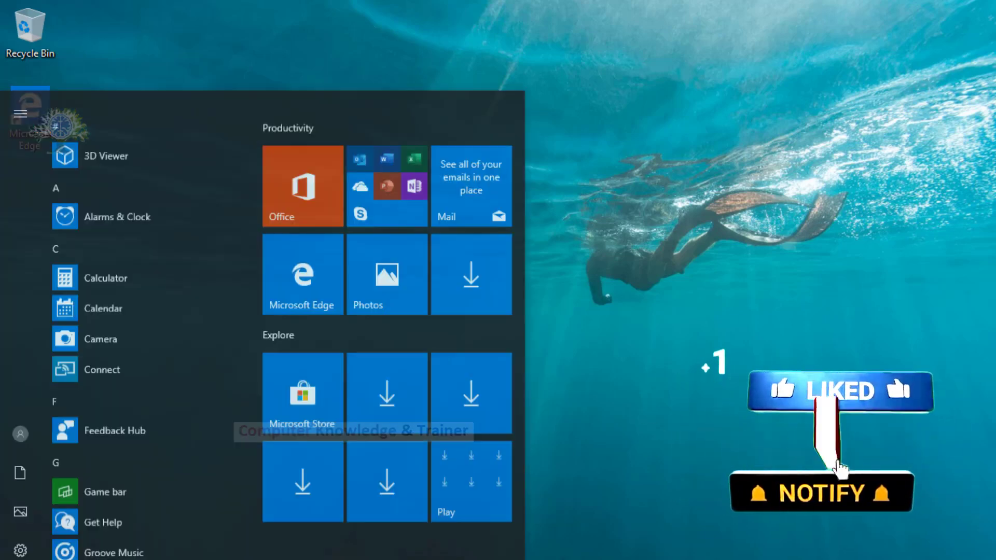
left_click(20, 450)
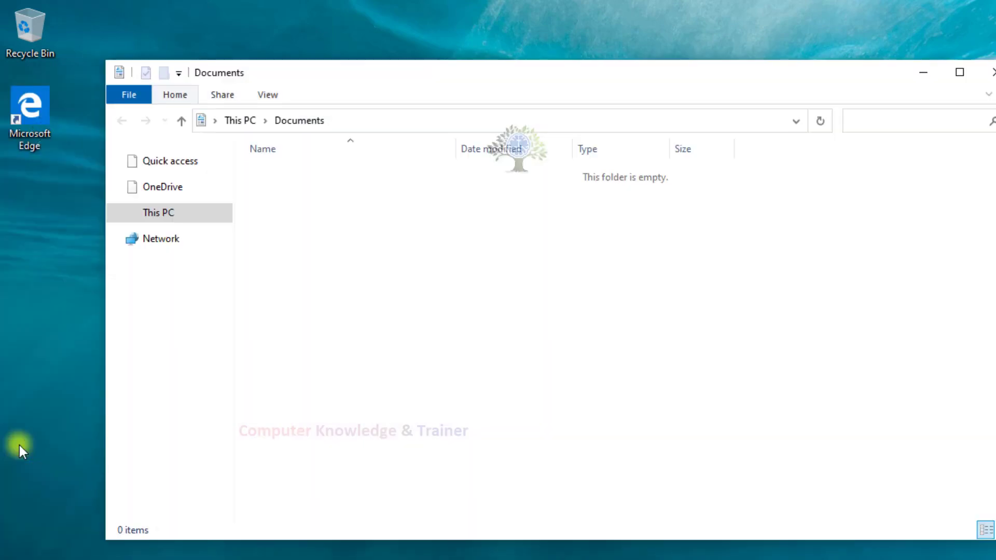
left_click(953, 73)
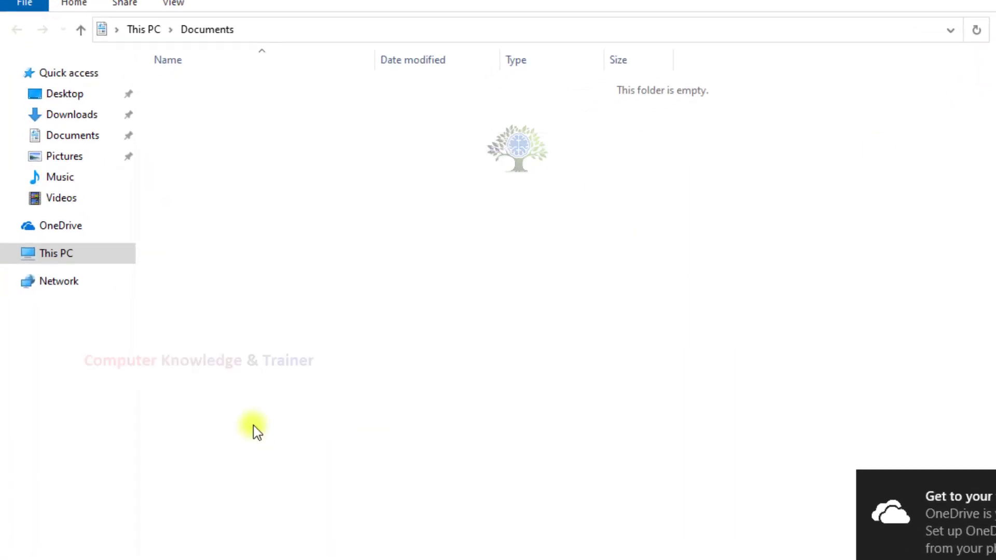
right_click(41, 258)
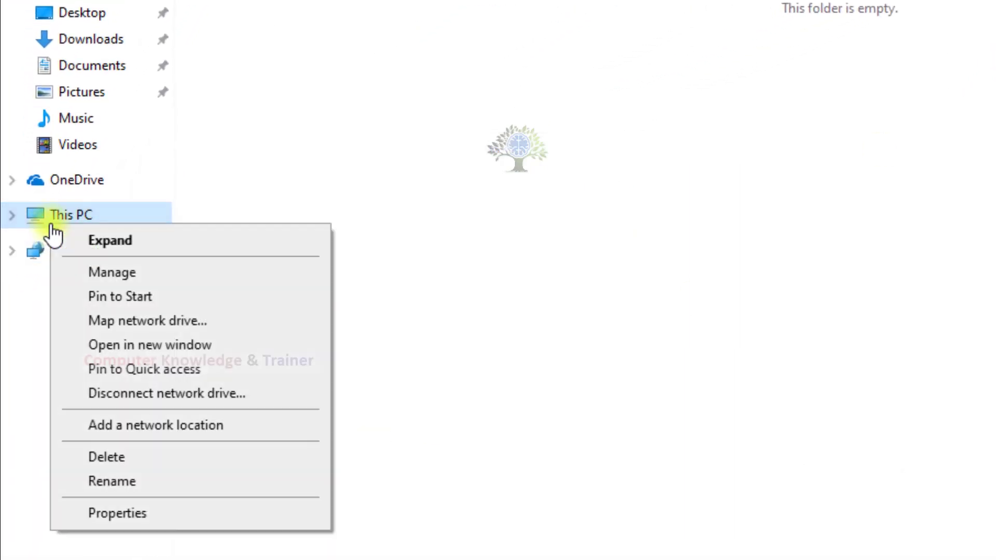
left_click(125, 273)
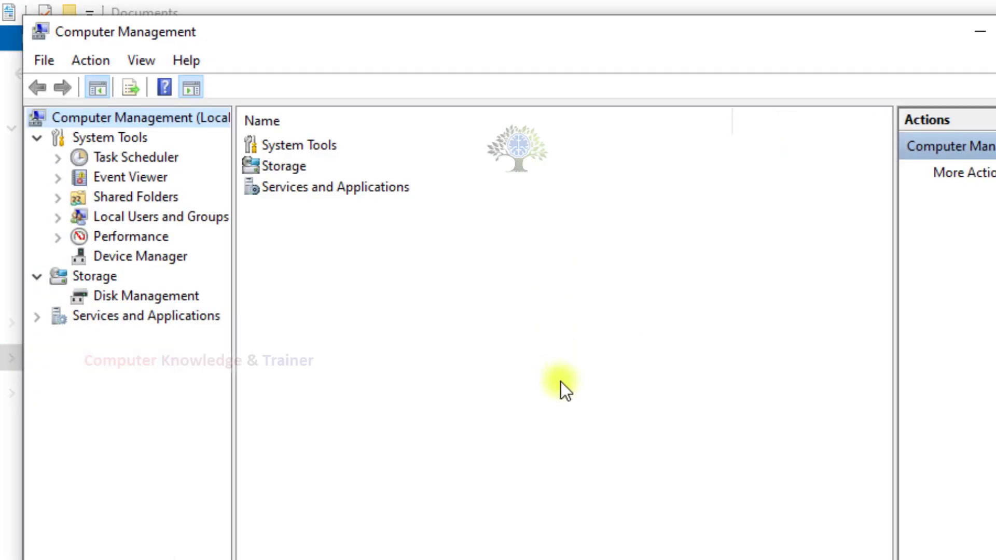
Maximize Computer Management and list the local user accounts under Local Users and Groups.
left_click(113, 216)
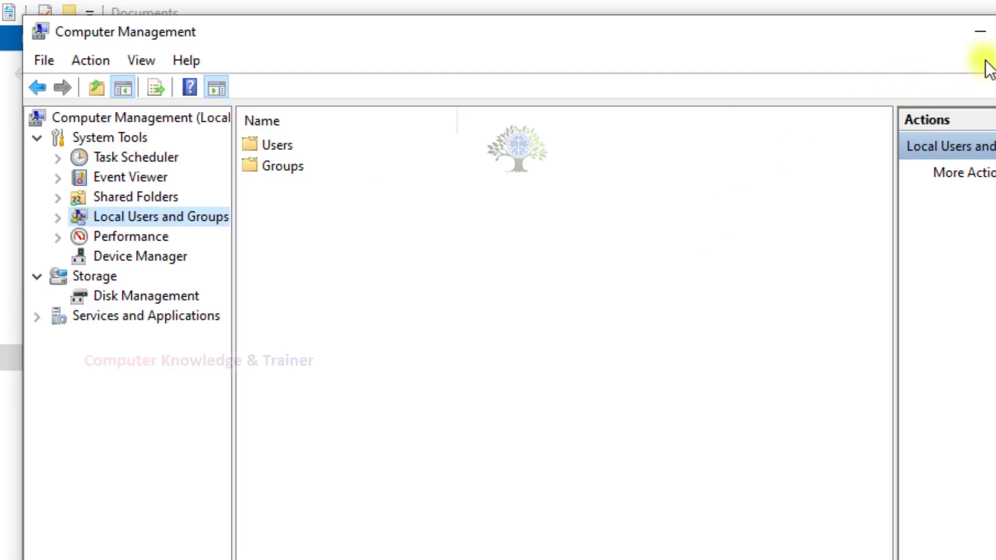
left_click(994, 33)
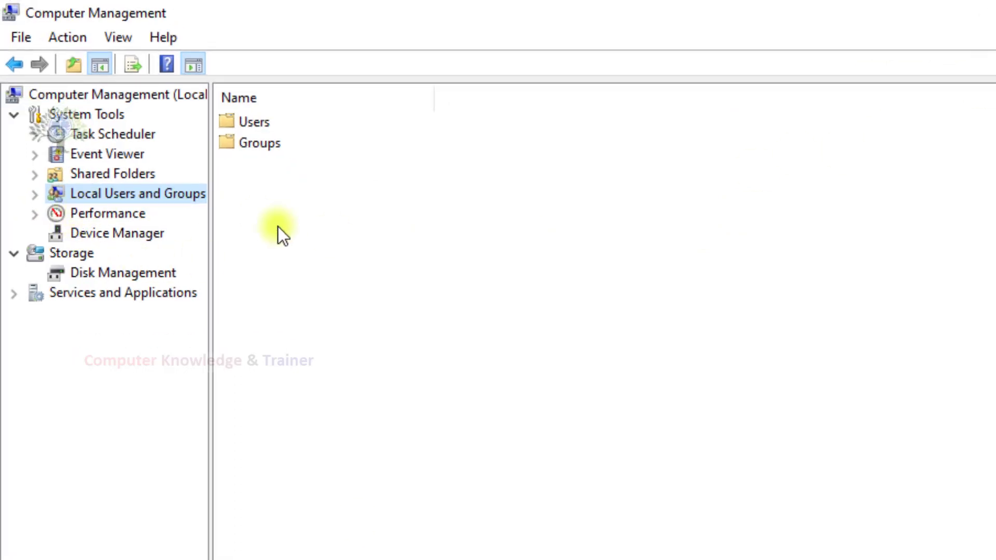
left_click(251, 125)
double_click(255, 123)
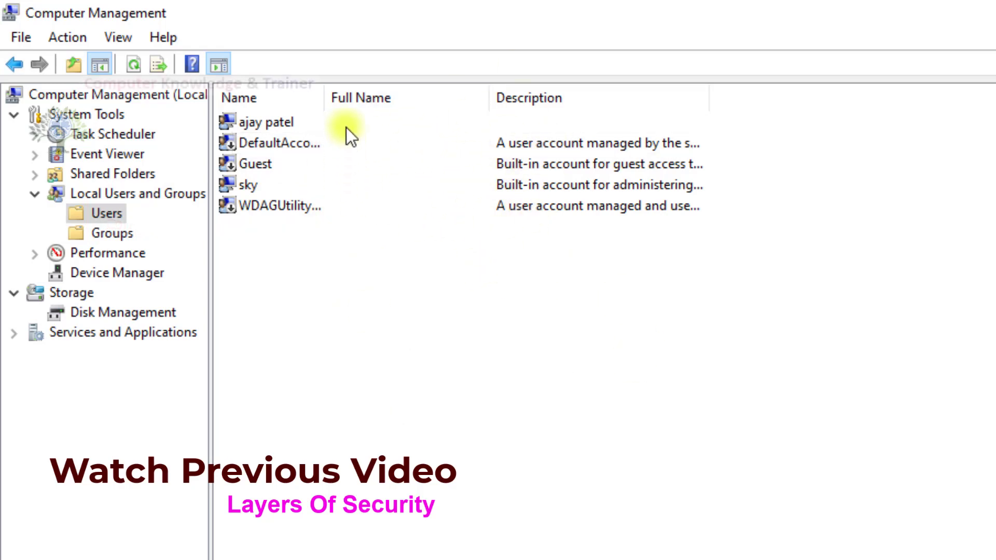
Check the administrator account's Member Of tab shows Administrators, then cancel.
right_click(293, 182)
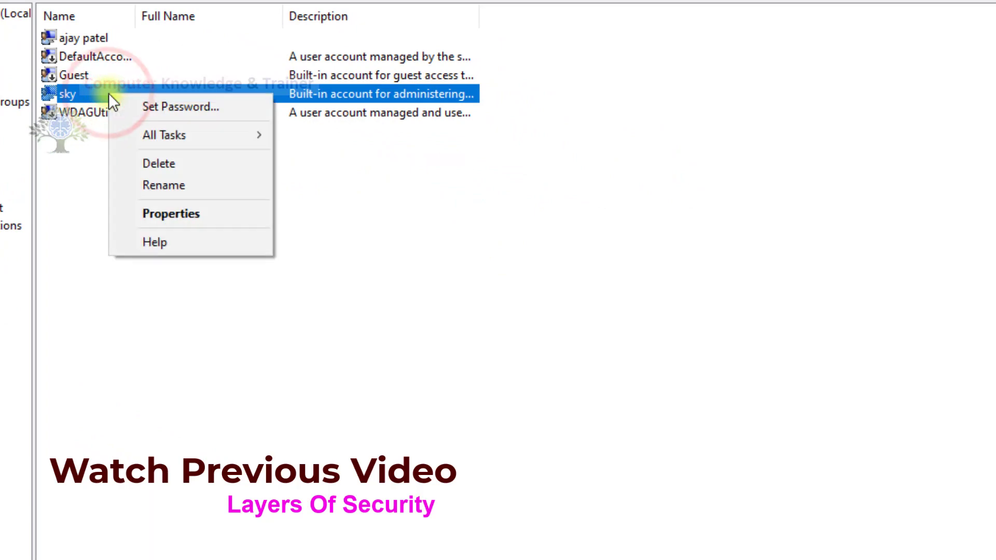
left_click(151, 213)
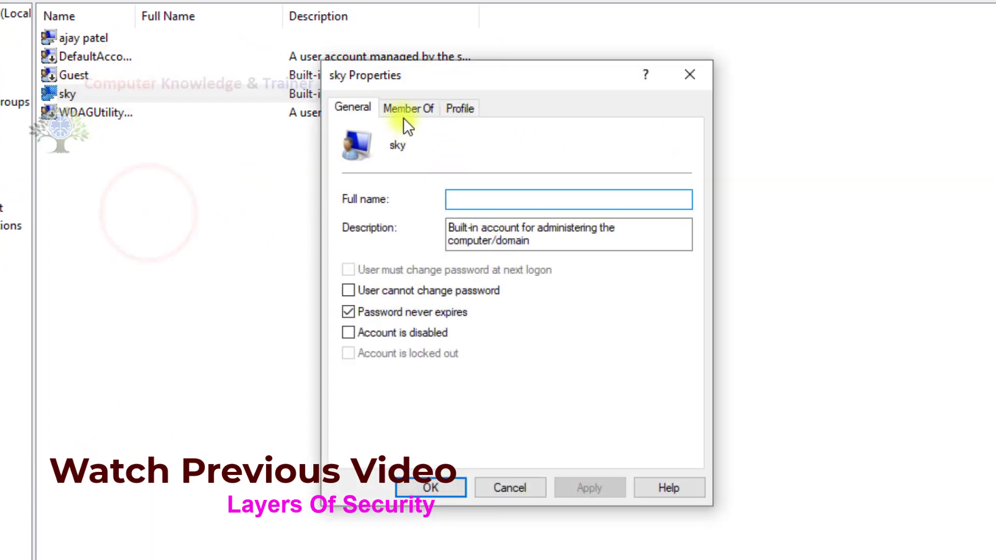
left_click(405, 111)
left_click(388, 158)
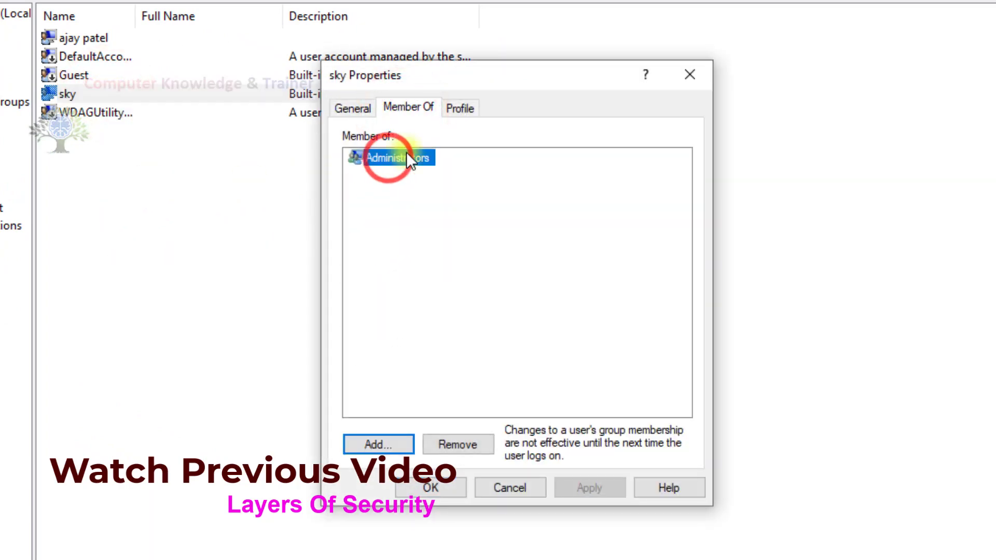
left_click(499, 485)
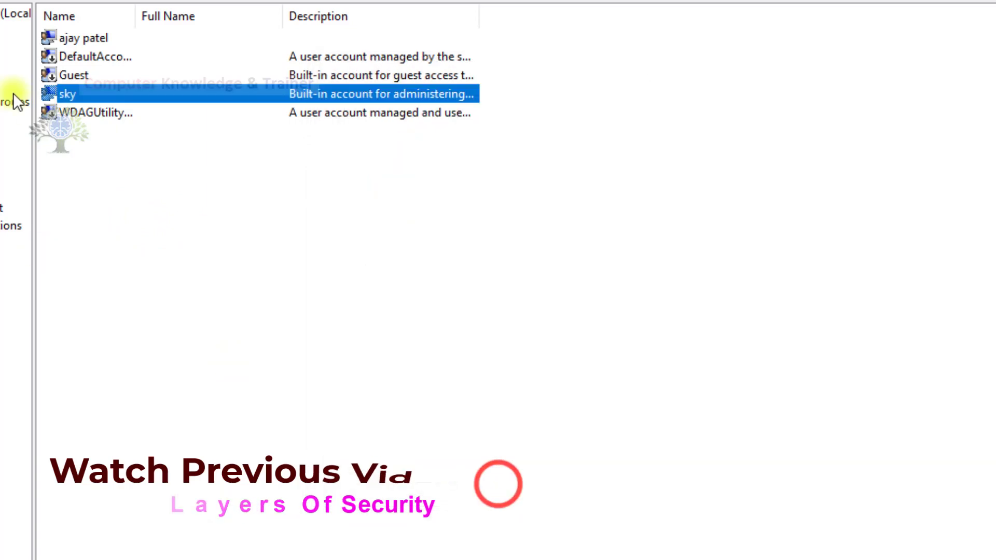
Inspect the top user account's group memberships and close without changes.
right_click(68, 41)
left_click(107, 151)
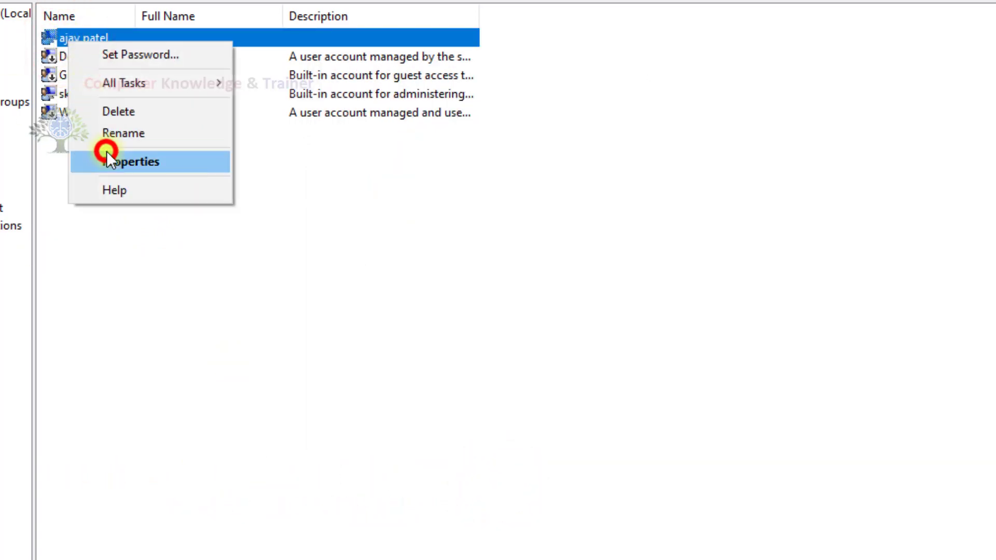
left_click(394, 108)
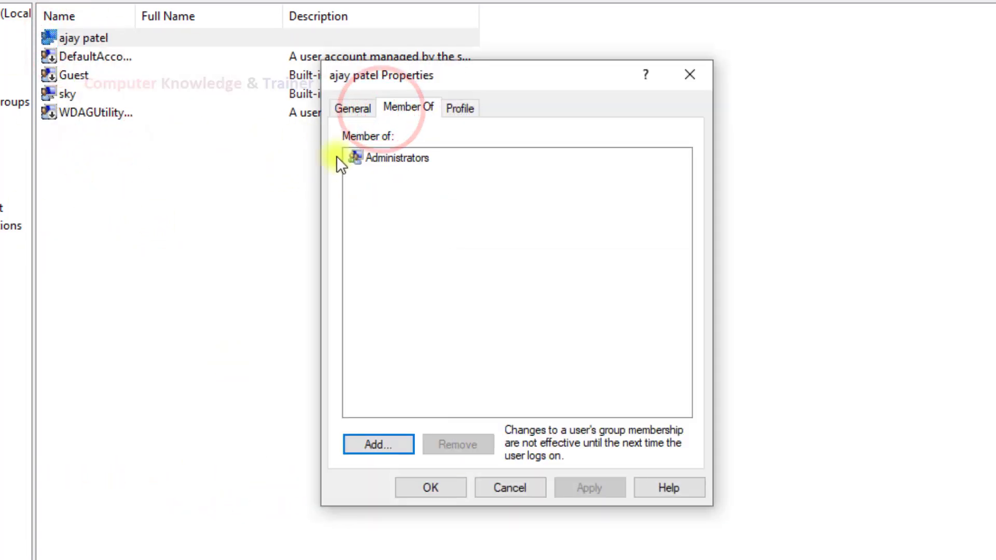
left_click(393, 158)
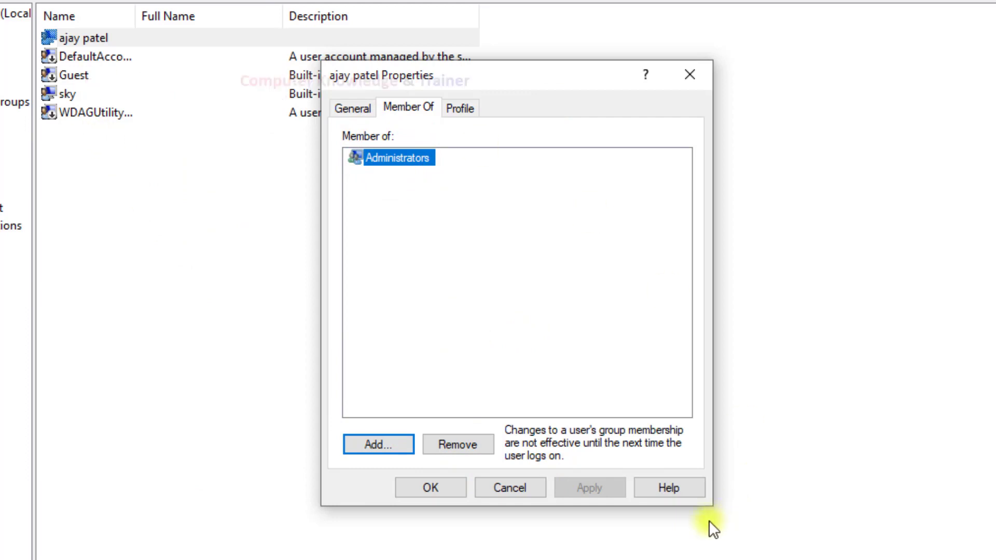
left_click(526, 486)
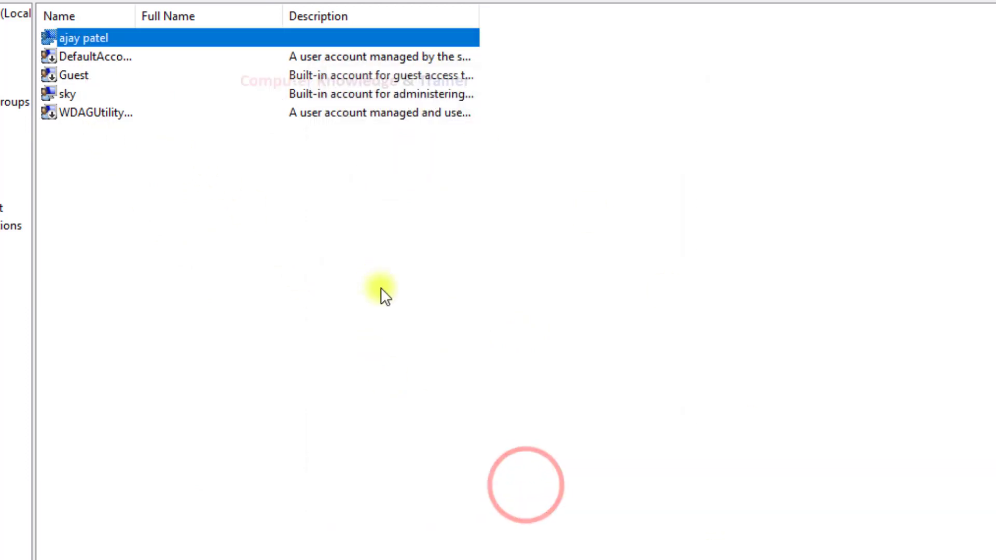
Remove the top user account from the Administrators group.
right_click(85, 36)
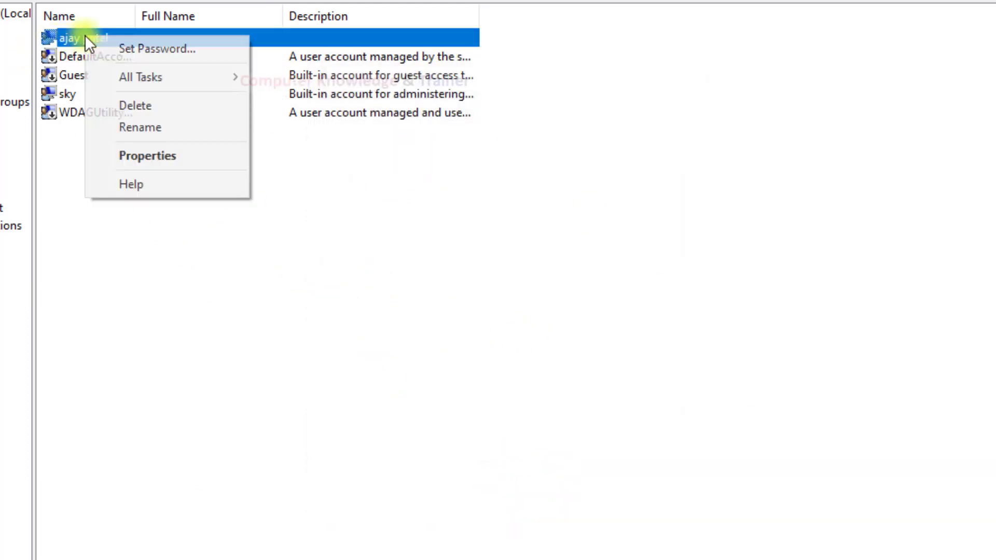
left_click(163, 156)
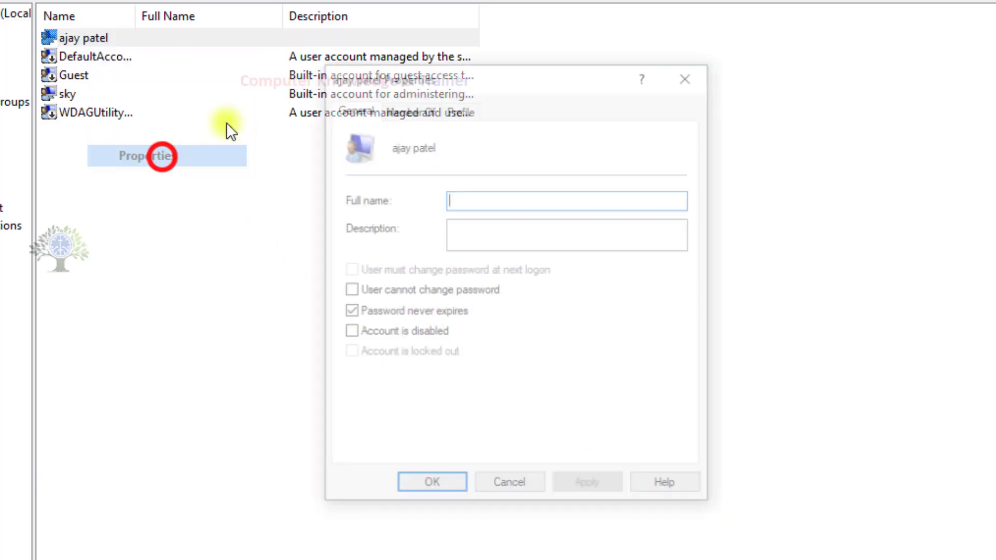
left_click(390, 108)
left_click(384, 162)
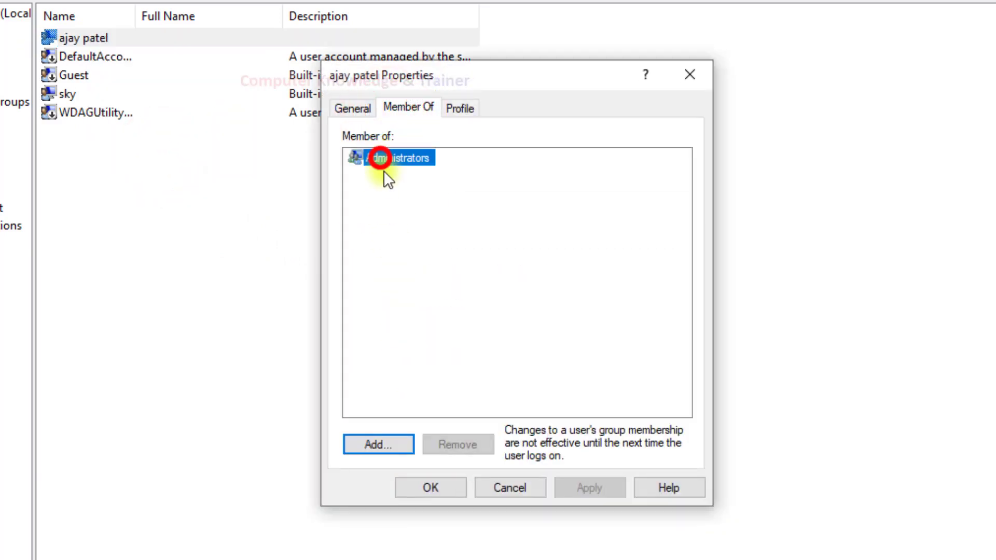
left_click(435, 435)
Add the Users group to the account via Advanced > Find Now.
left_click(384, 442)
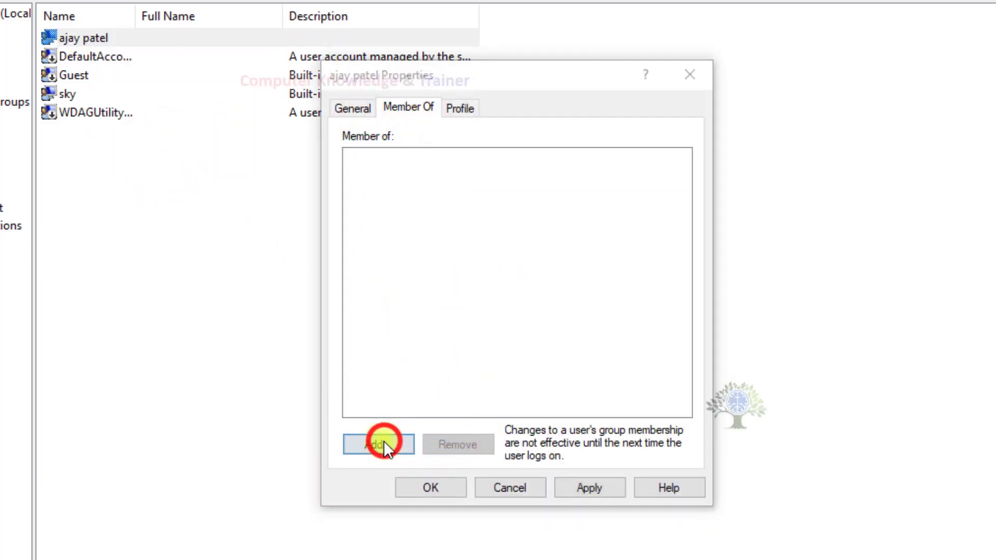
left_click(356, 315)
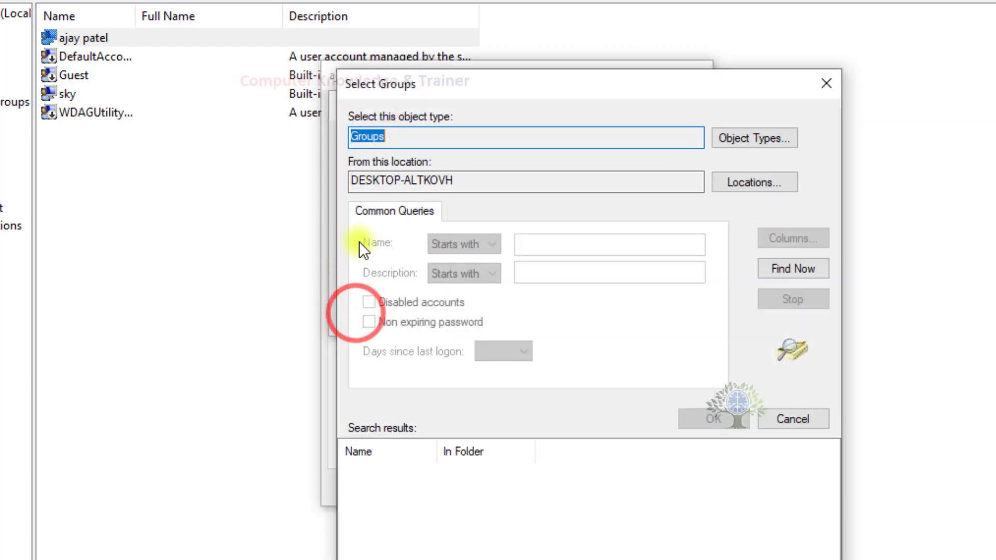
left_click(762, 261)
left_click_drag(559, 87, 578, 0)
scroll(488, 385, "down", 3)
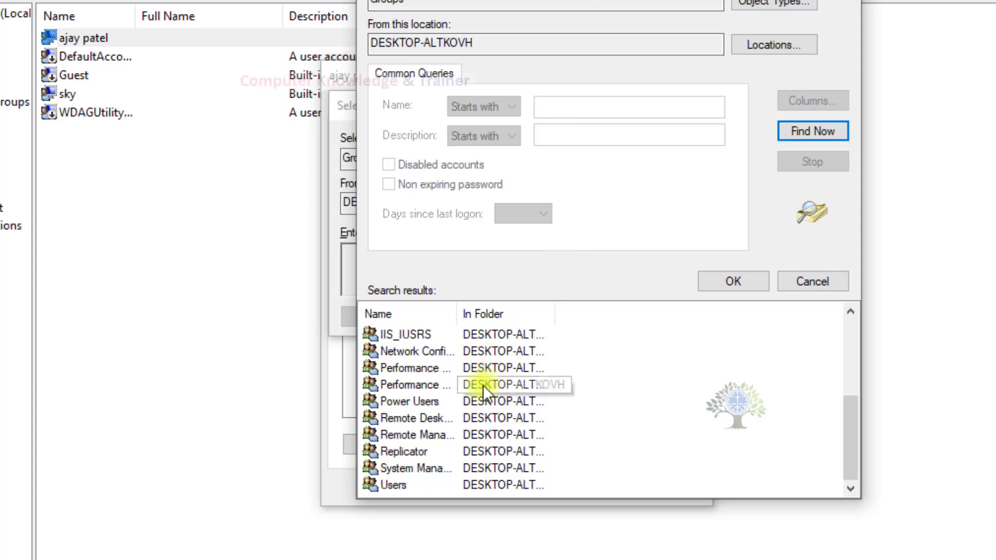
left_click(452, 481)
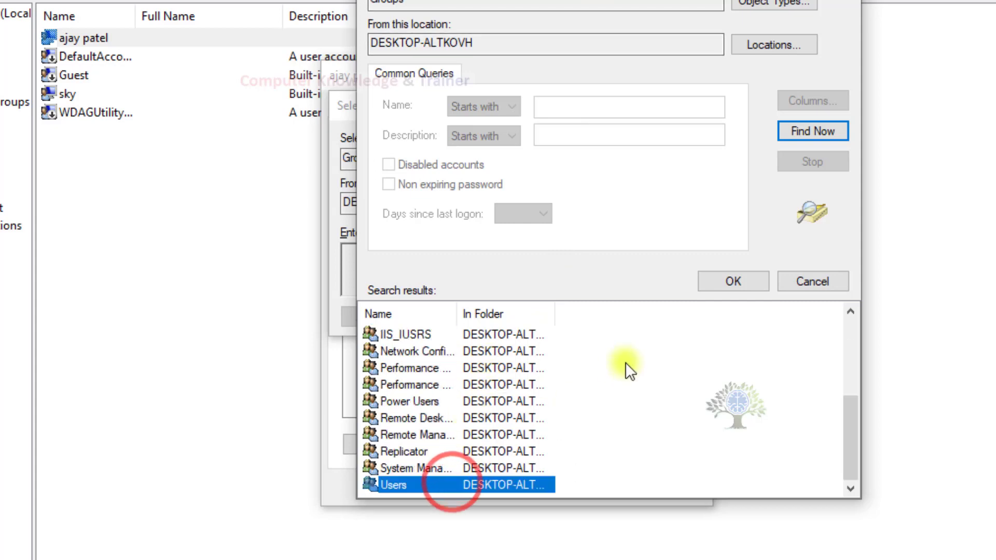
left_click(710, 280)
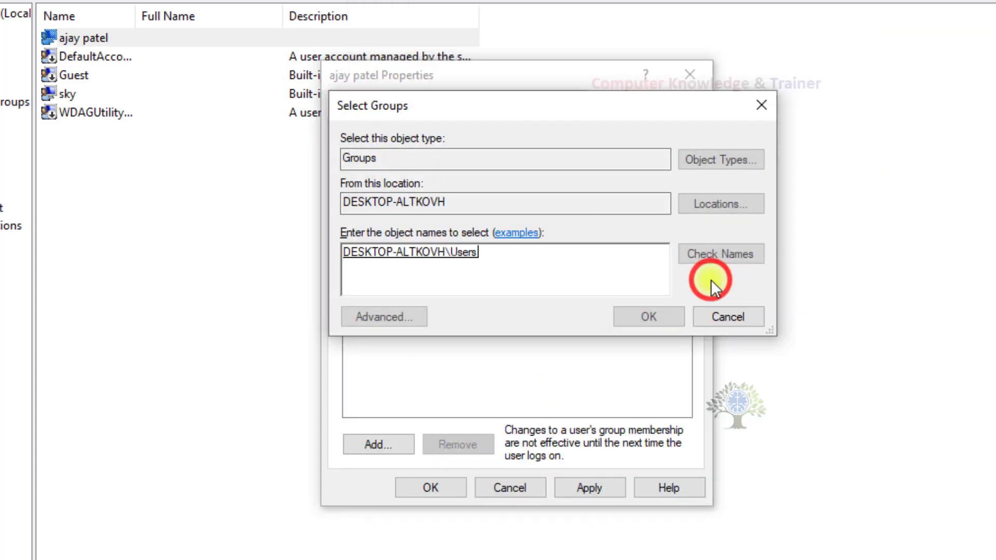
left_click(652, 315)
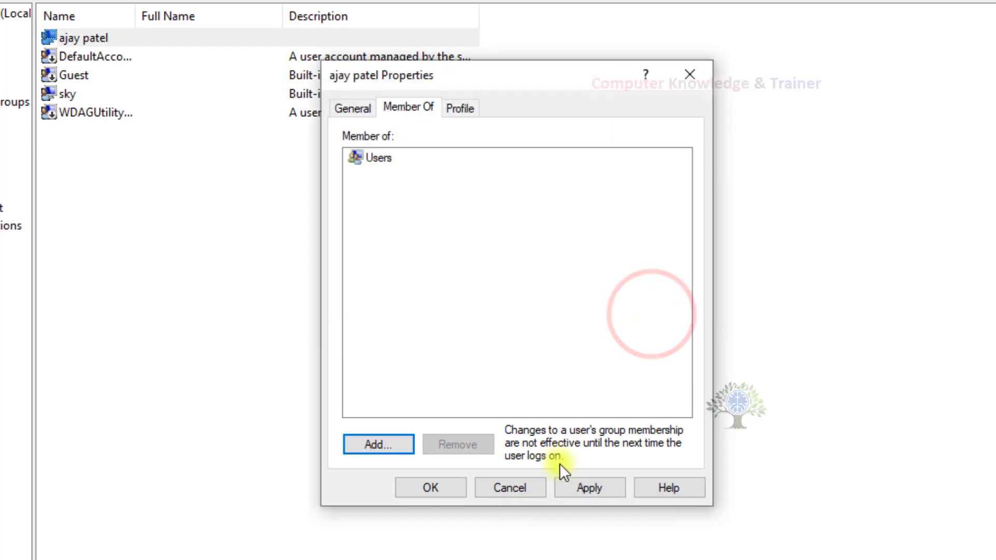
Apply and save the account's new Users membership.
left_click(364, 160)
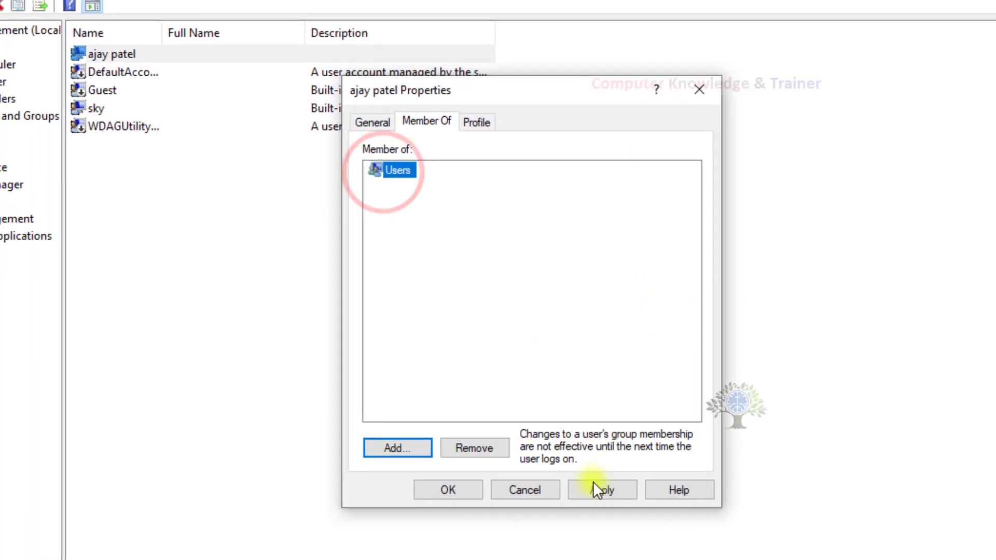
left_click(590, 487)
left_click(449, 489)
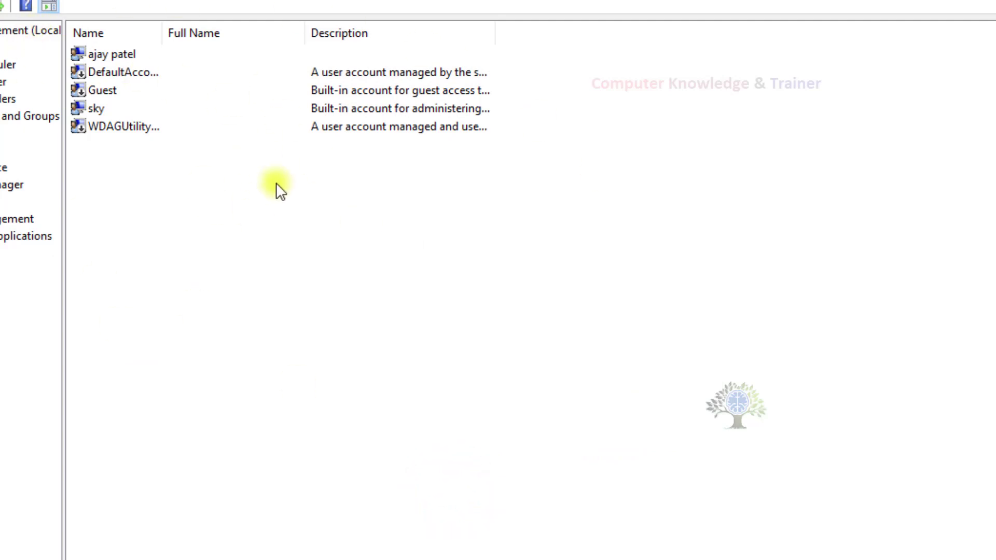
left_click(109, 54)
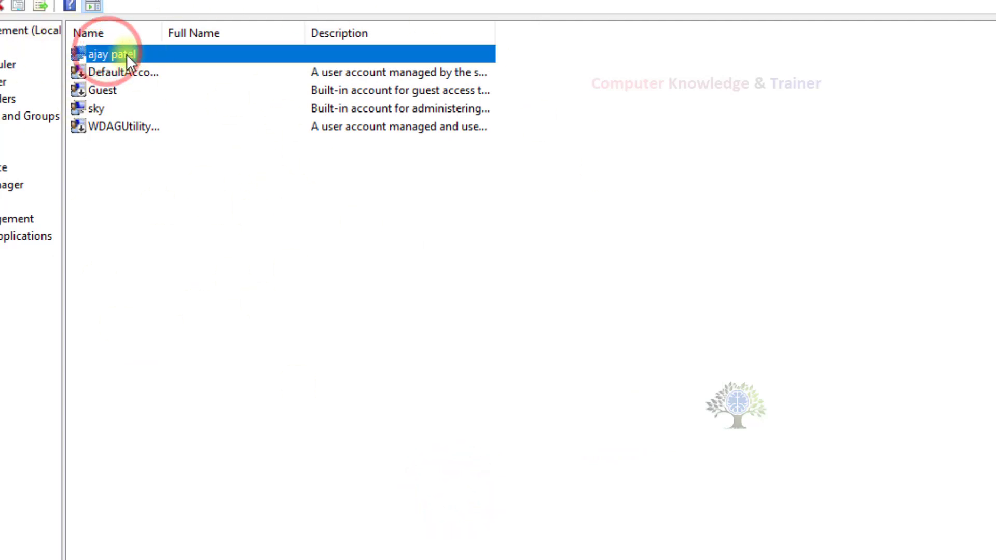
Open the sky administrator's properties and delete its description text.
left_click(107, 108)
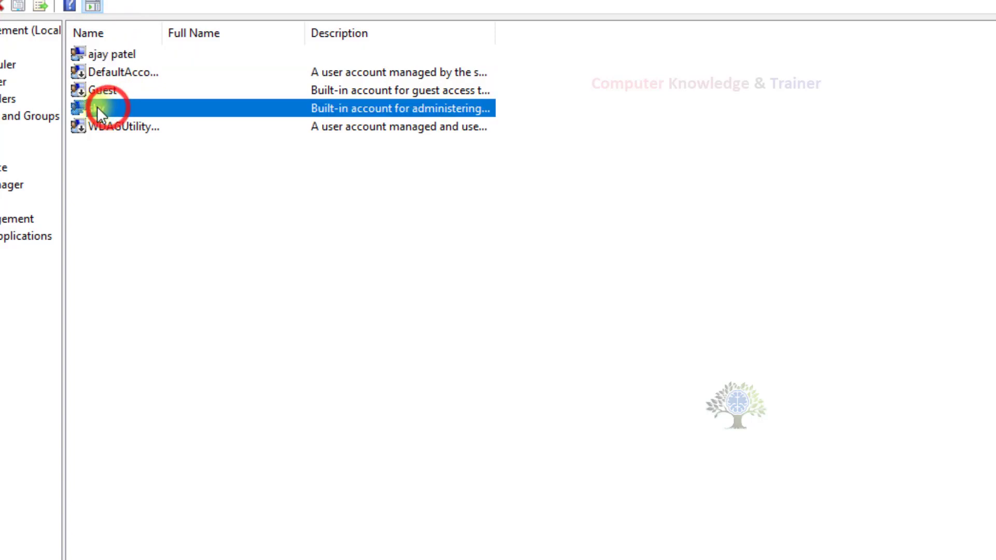
right_click(202, 103)
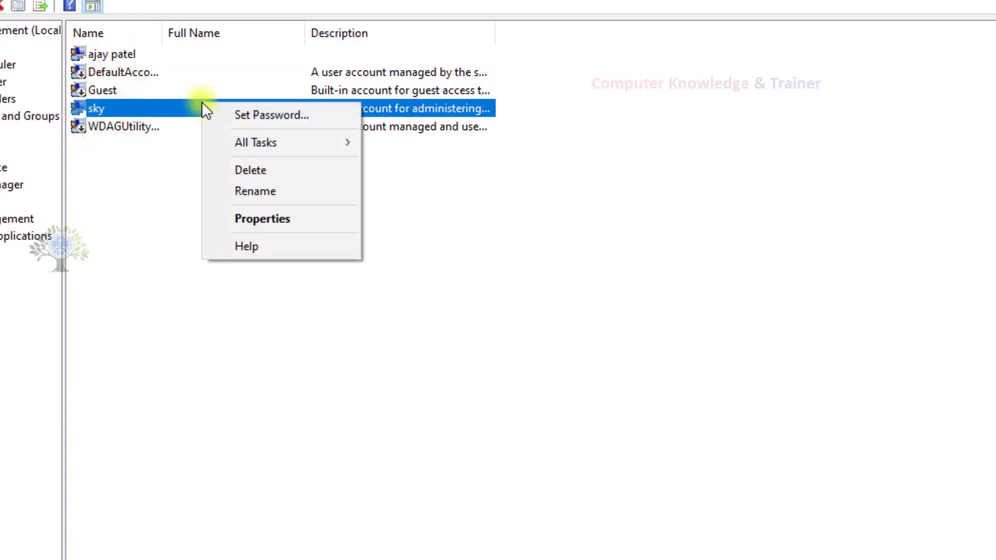
left_click(242, 219)
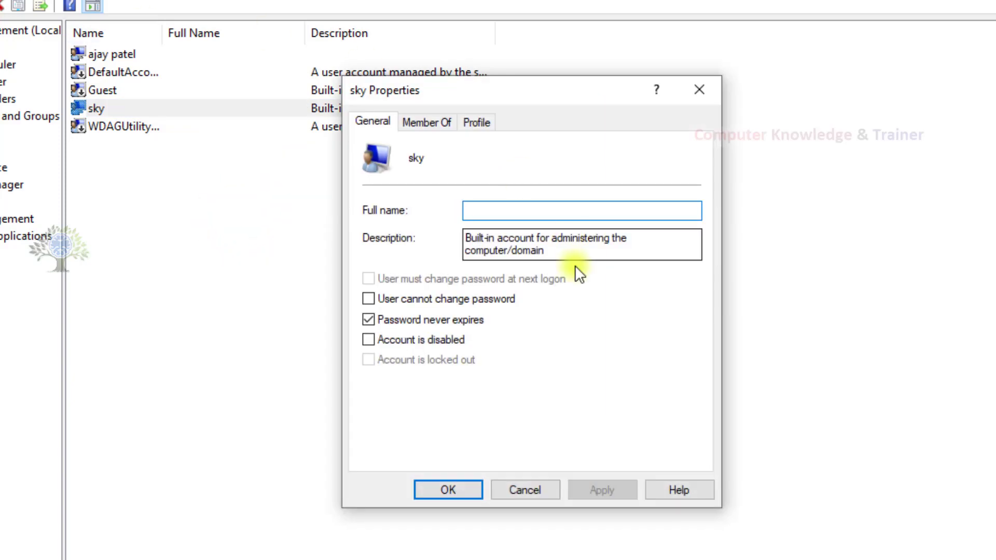
left_click_drag(629, 251, 356, 207)
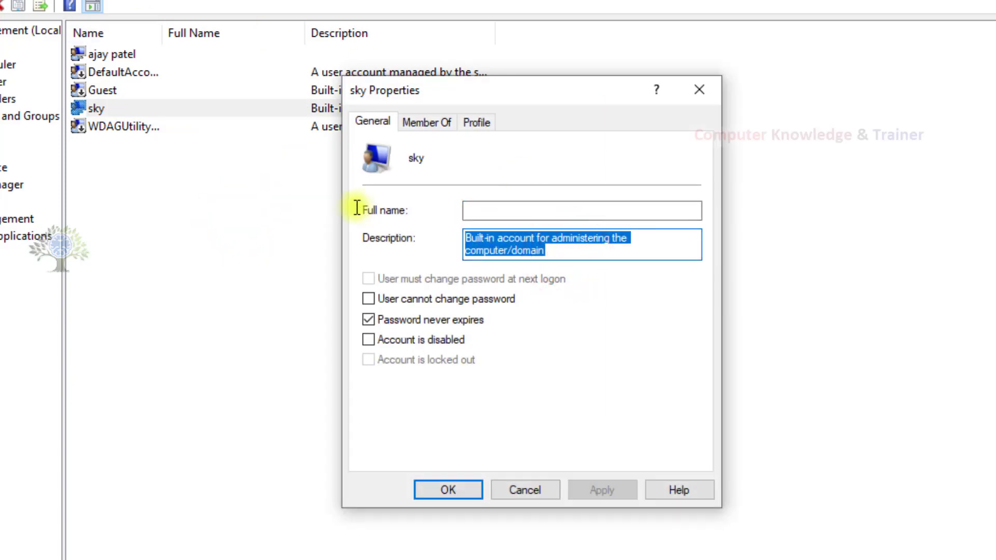
key("BackSpace")
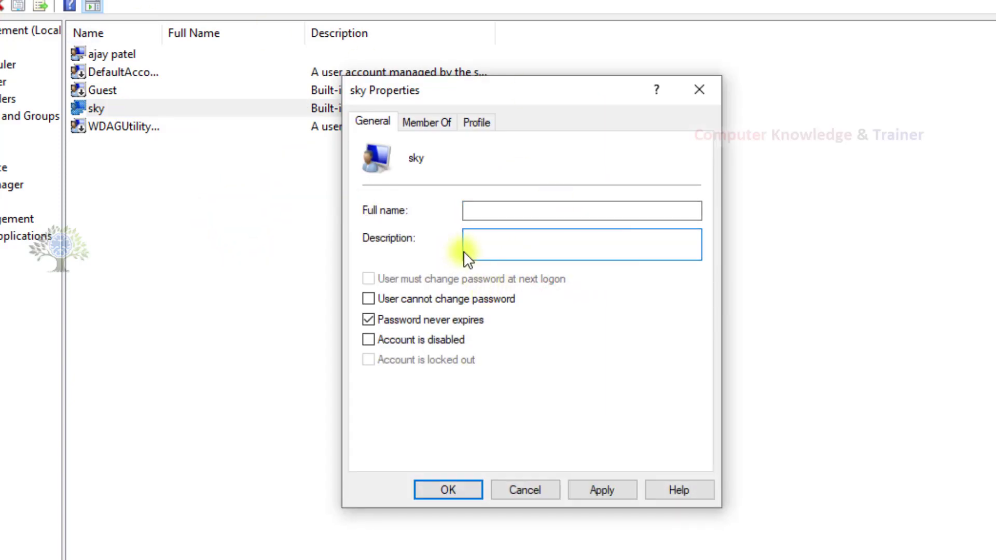
Confirm it still belongs to Administrators, then apply and save the blank description.
left_click(428, 119)
left_click(416, 169)
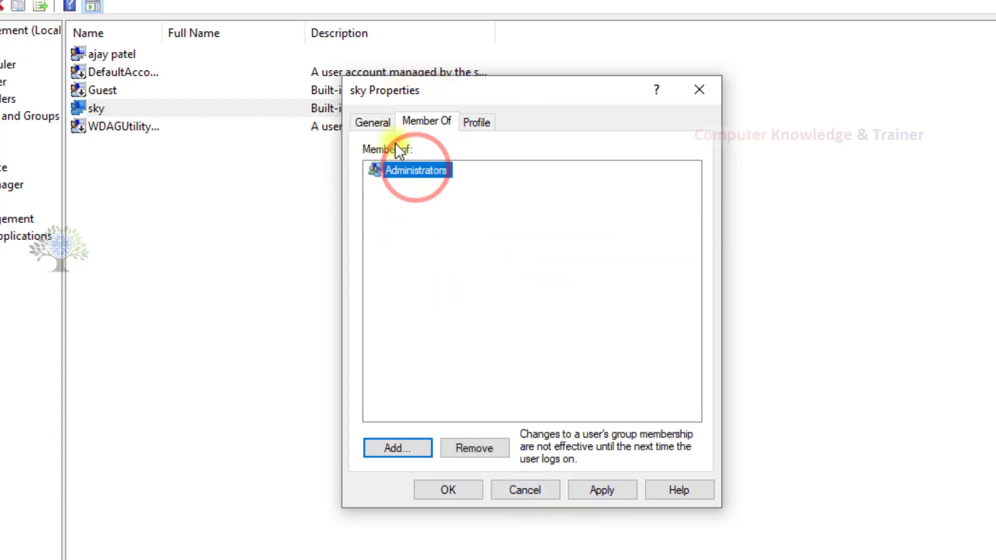
left_click(597, 490)
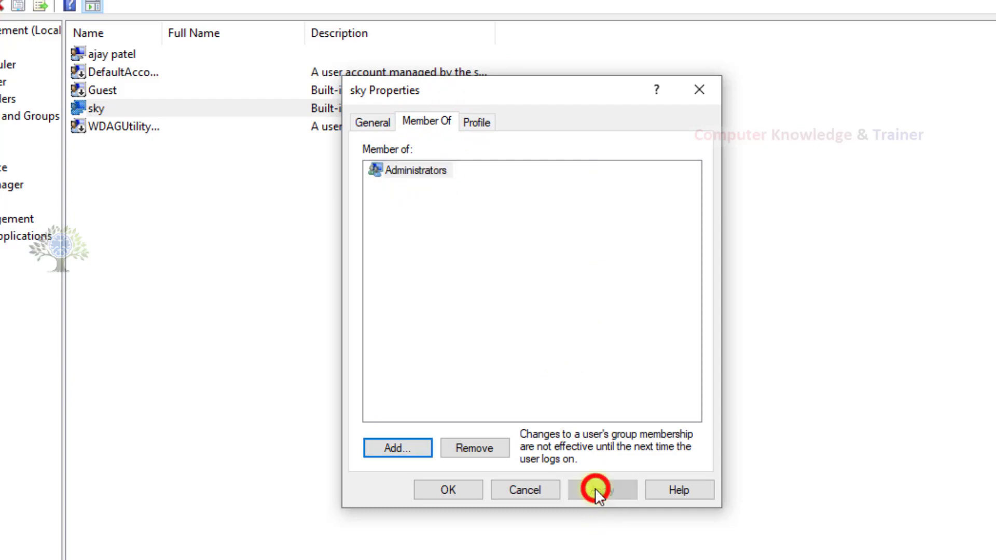
left_click(445, 487)
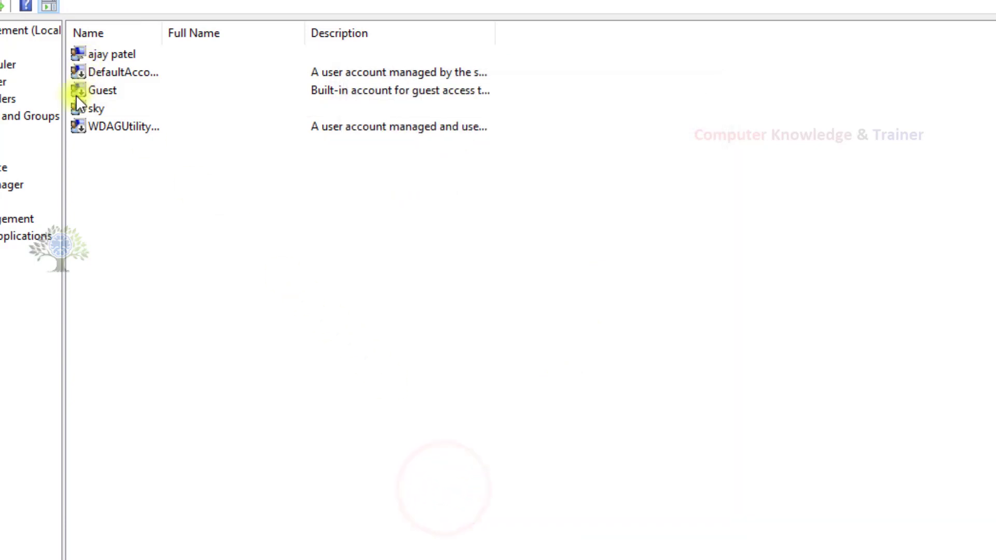
Check the built-in Administrator account, then minimize Computer Management and close the Documents window.
left_click(82, 105)
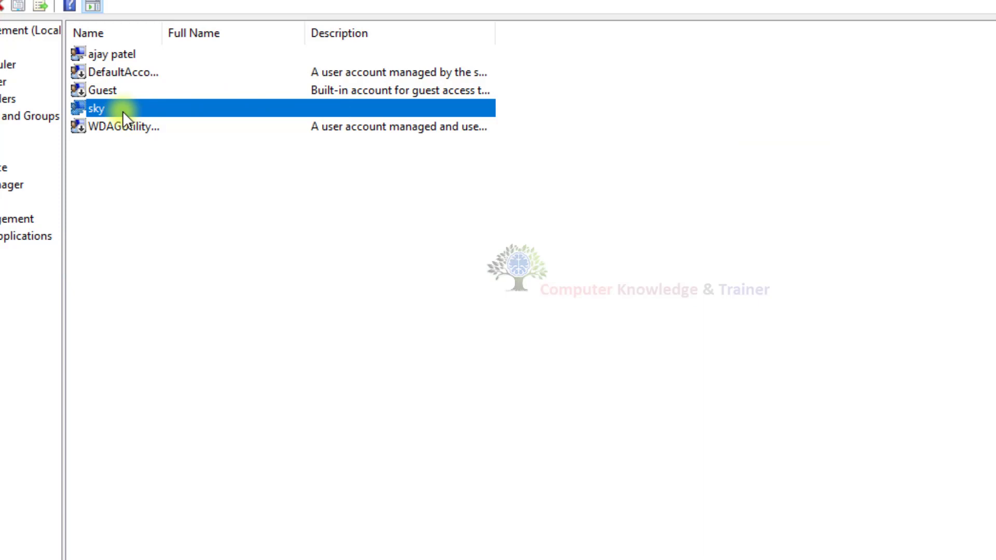
left_click(230, 222)
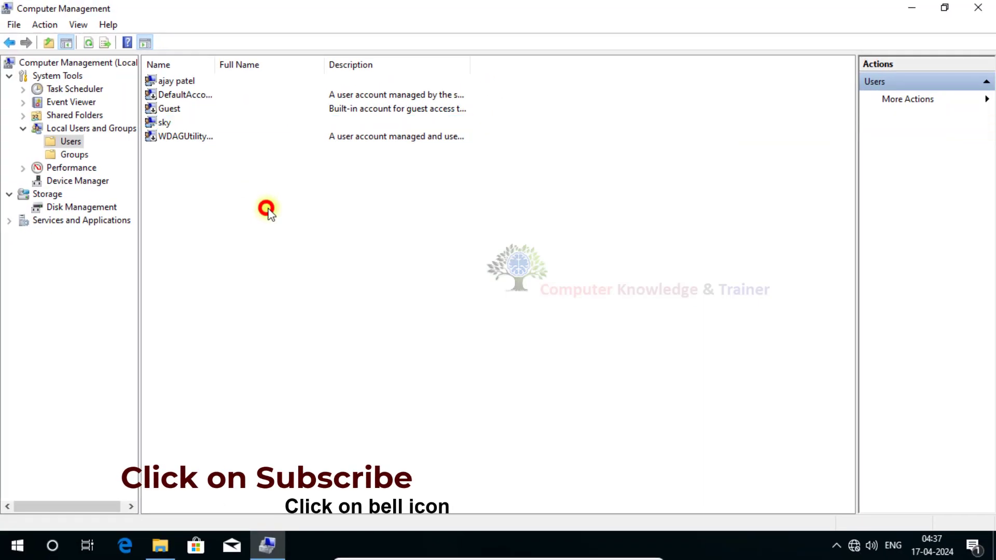
left_click(905, 7)
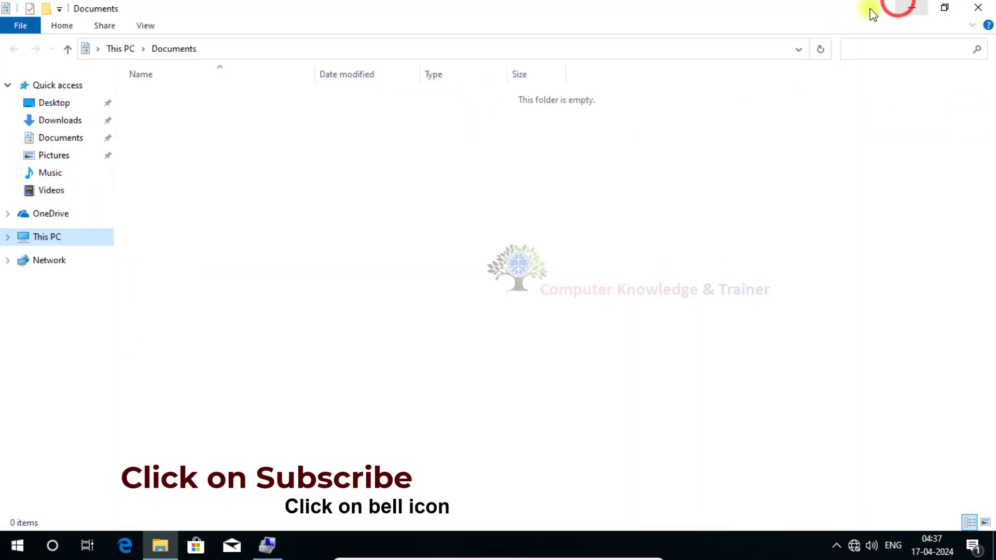
left_click(978, 7)
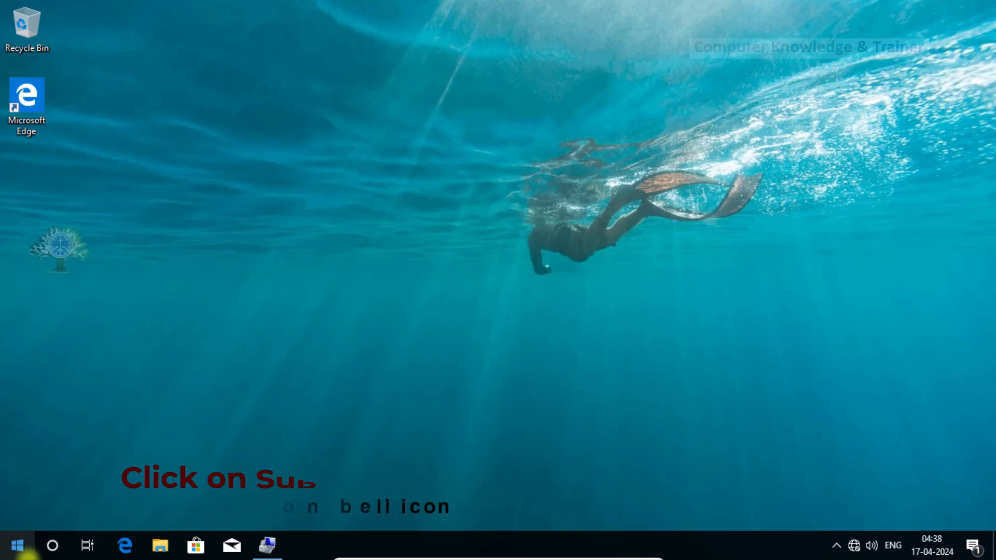
Sign out of the sky administrator account from the Start menu.
left_click(17, 545)
mouse_move(14, 518)
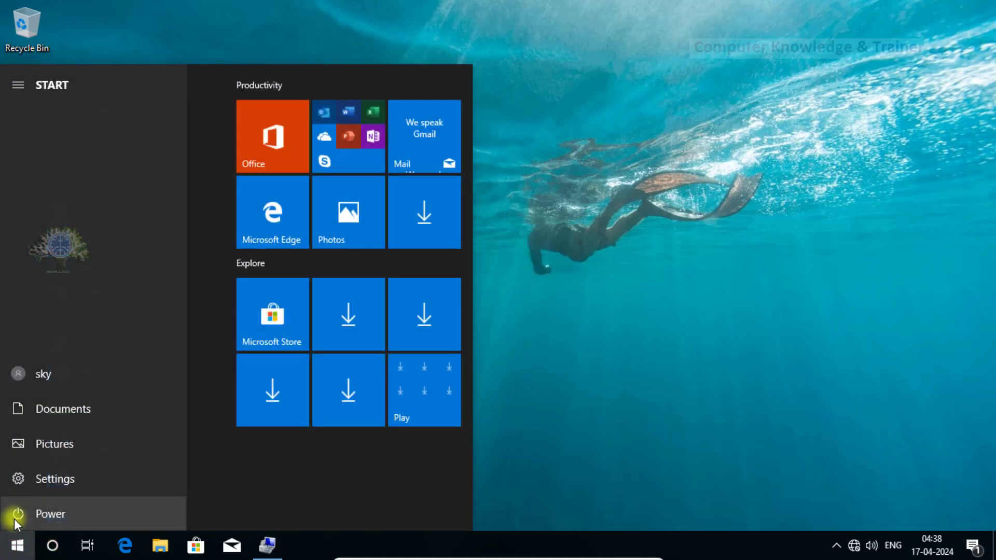
left_click(34, 377)
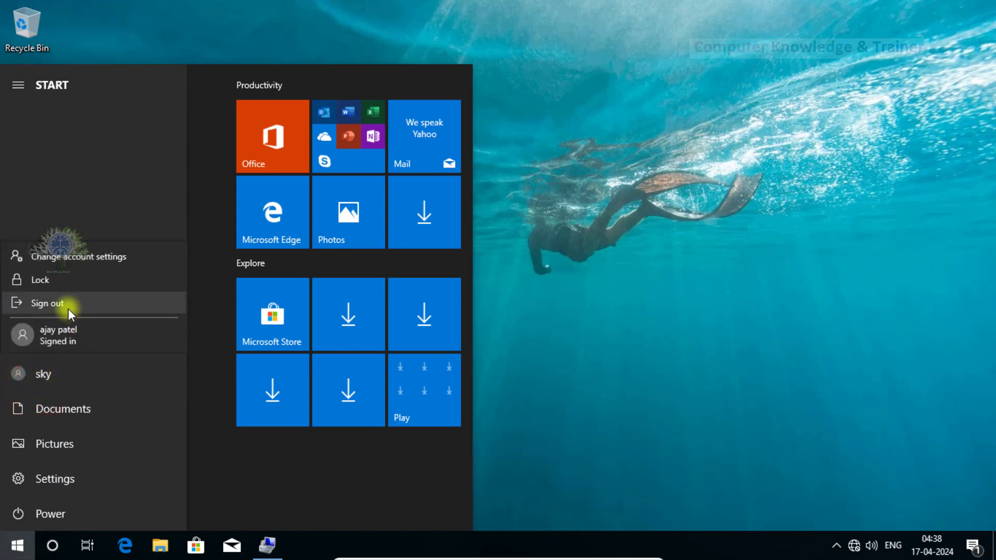
left_click(69, 311)
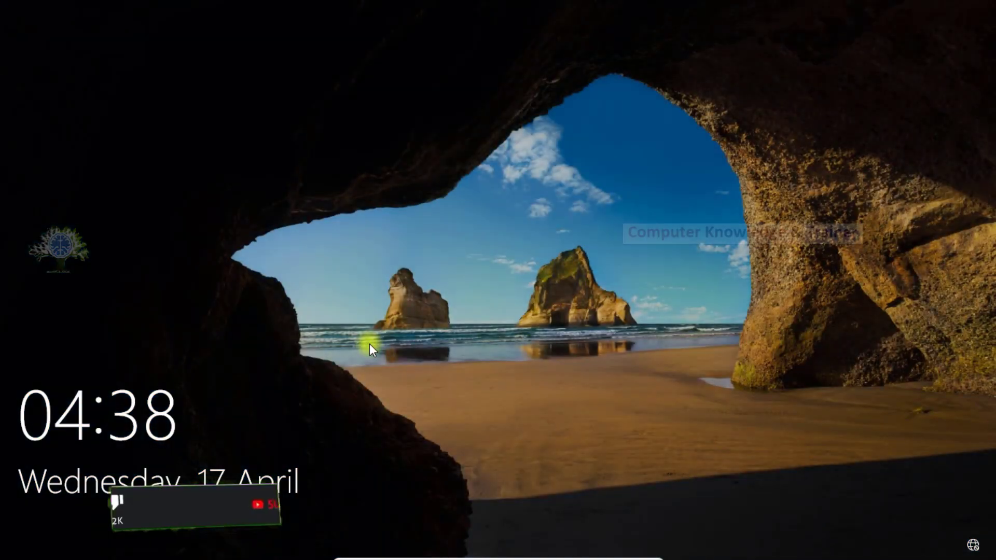
Sign in as the standard user account with its password.
left_click(369, 344)
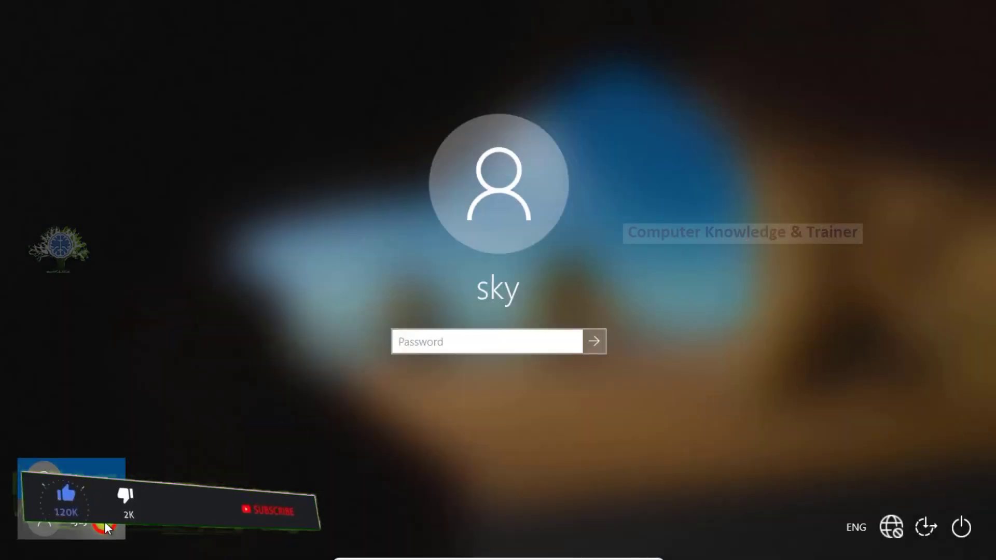
left_click(104, 522)
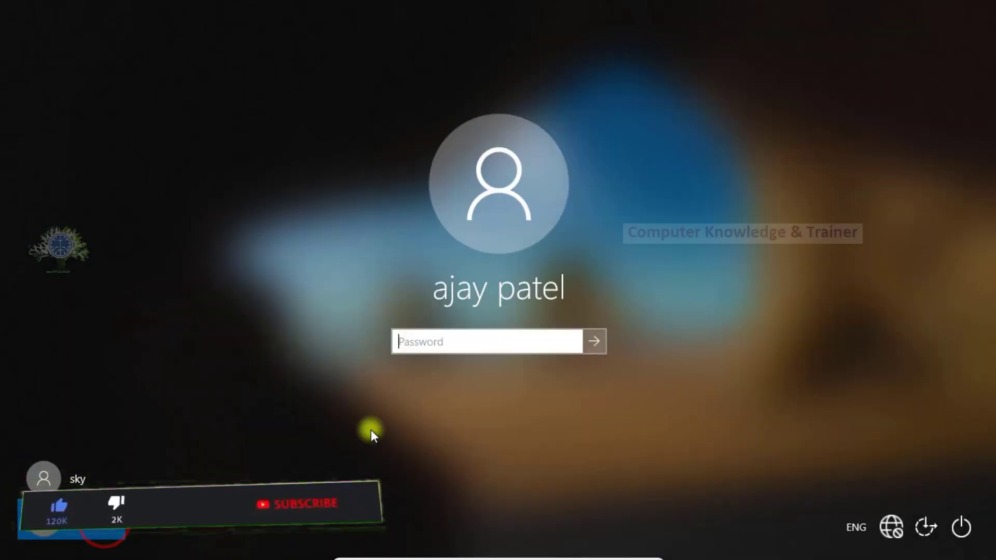
type("123")
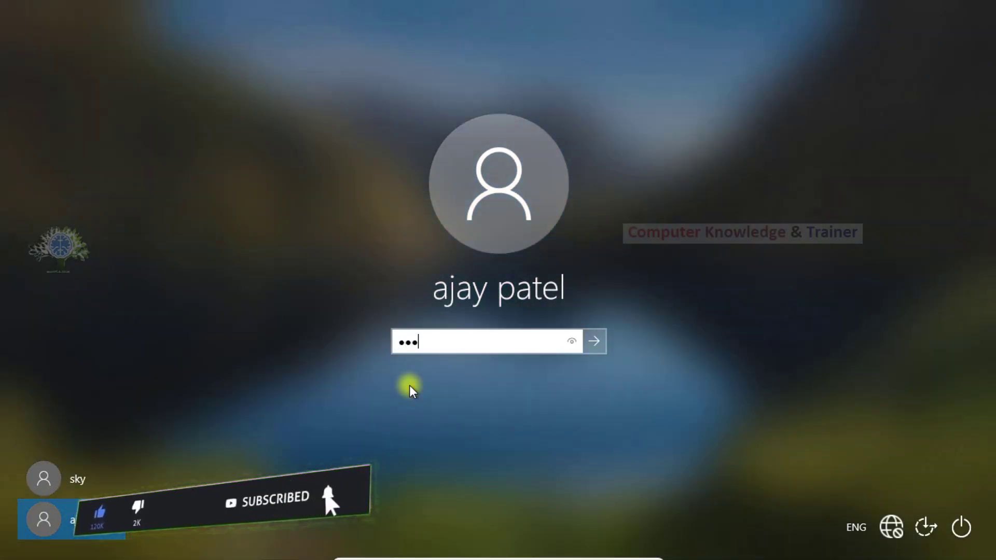
type("456")
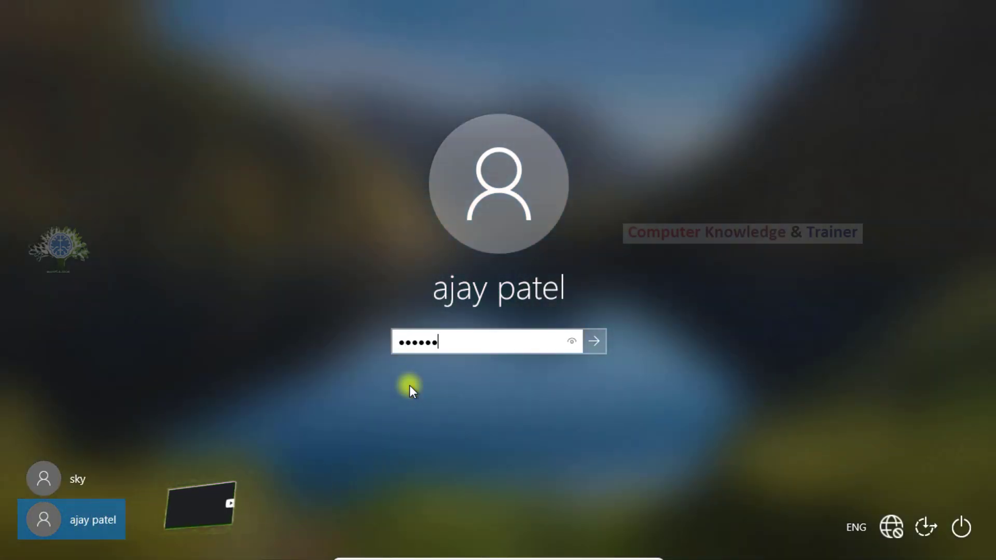
type("789012")
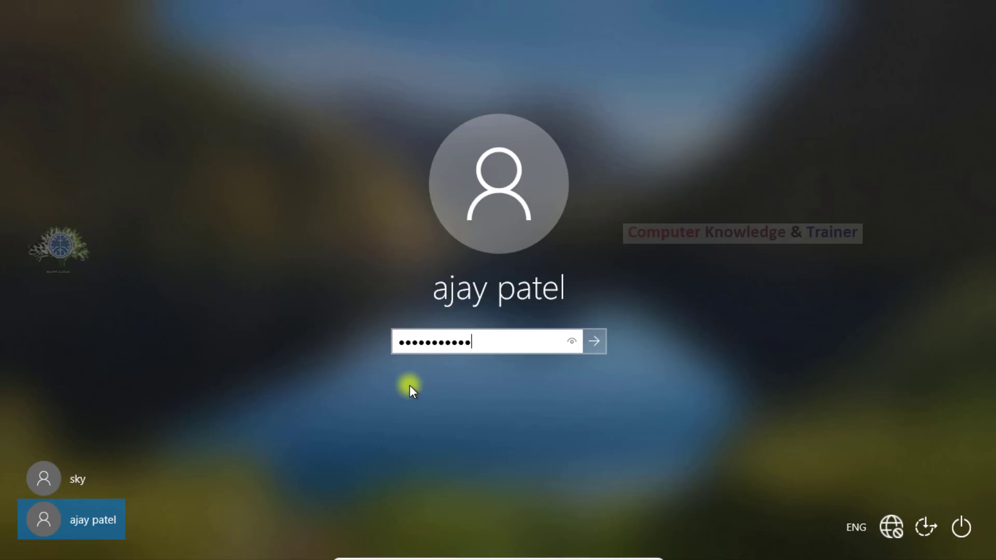
key("Return")
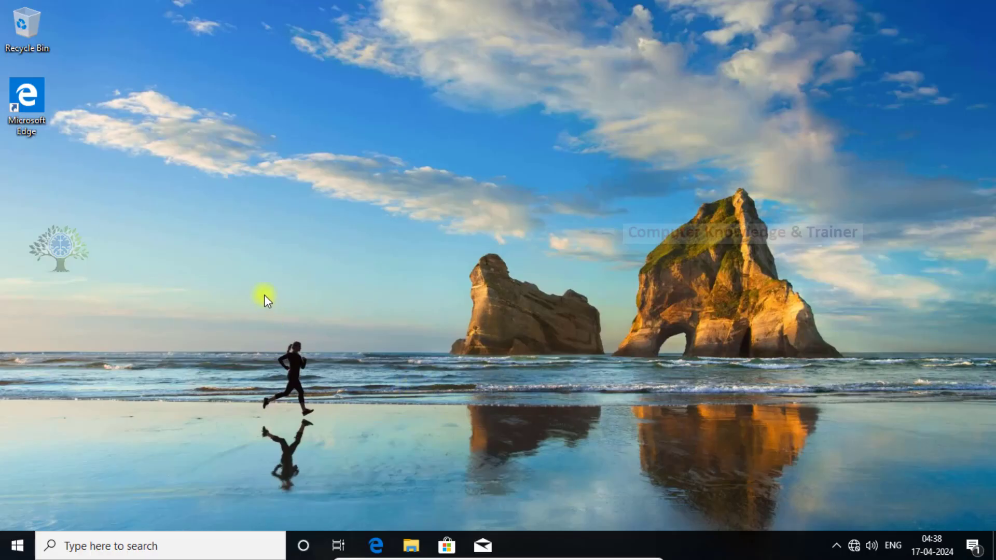
Open Control Panel from File Explorer and view all items as Large icons.
left_click(236, 204)
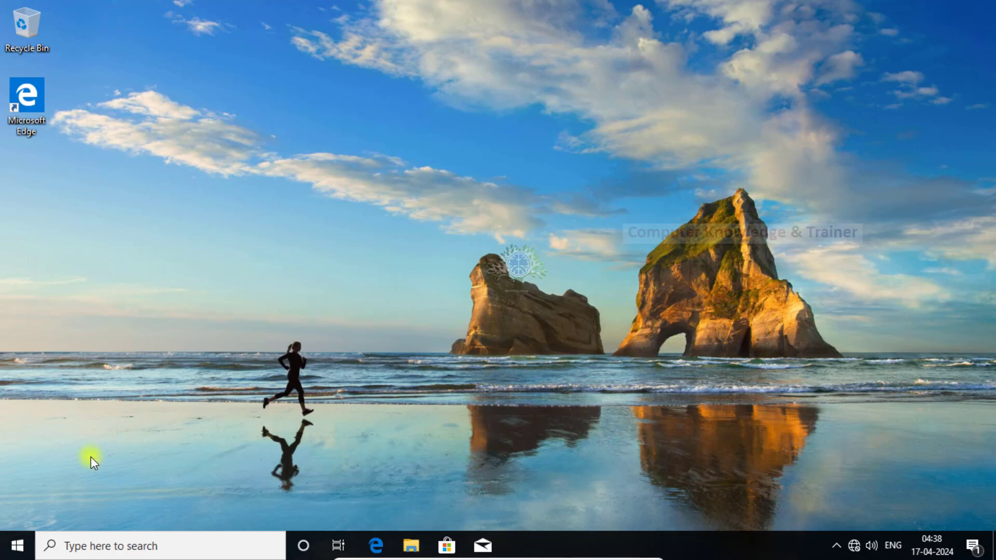
left_click(17, 545)
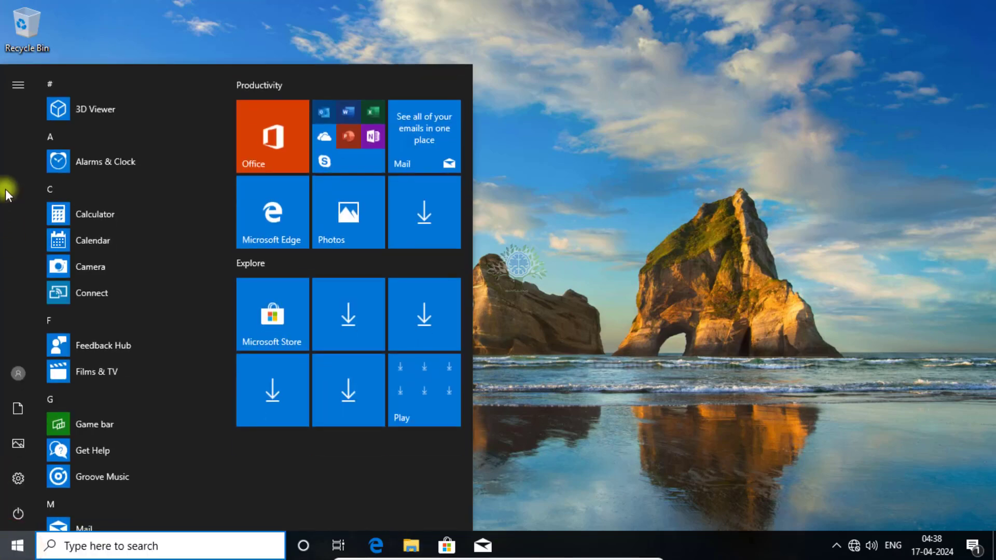
left_click(558, 303)
left_click(404, 546)
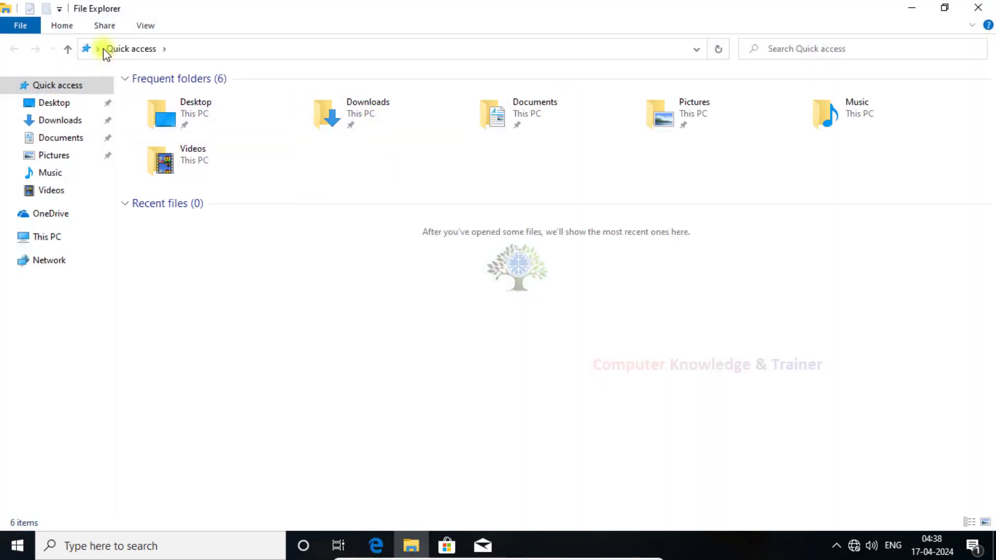
left_click(99, 49)
left_click(114, 167)
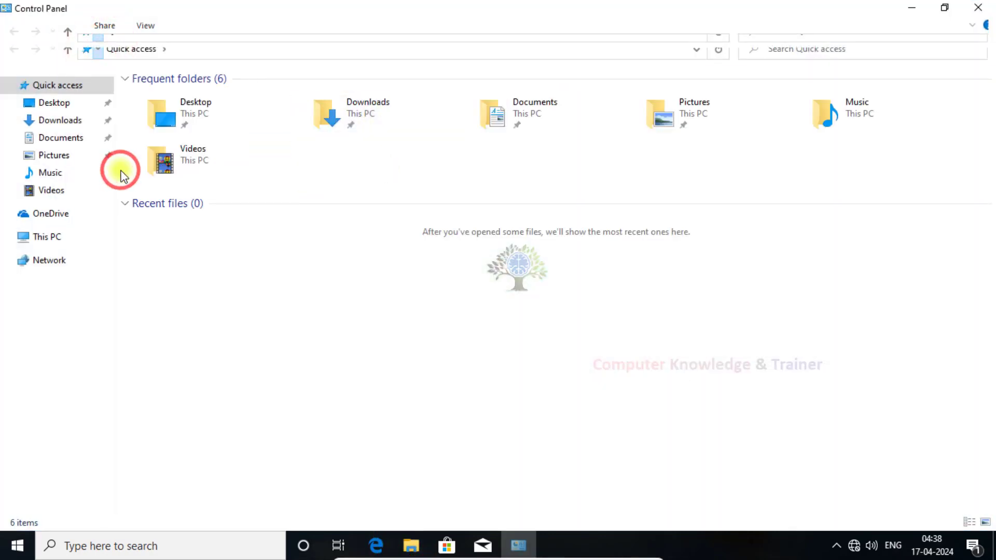
left_click(734, 73)
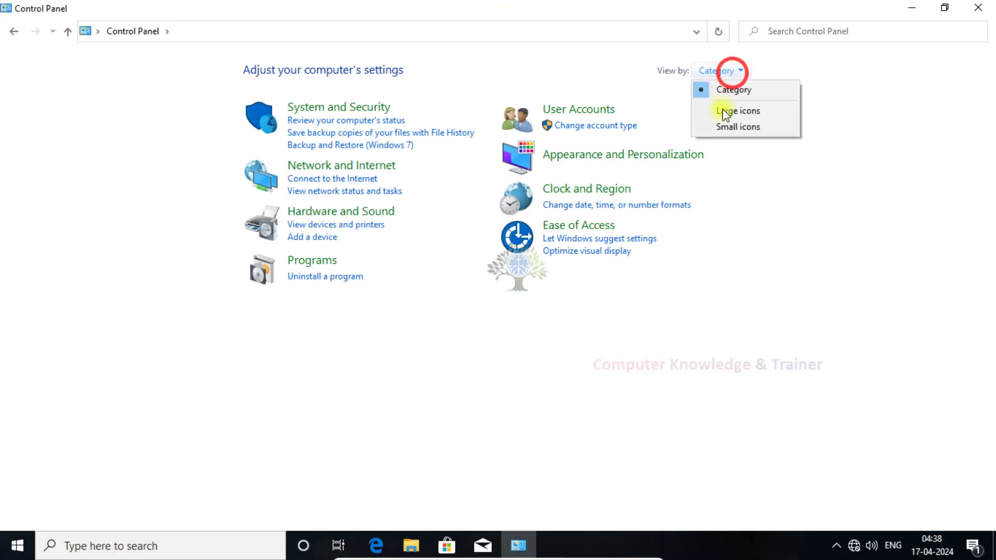
left_click(722, 106)
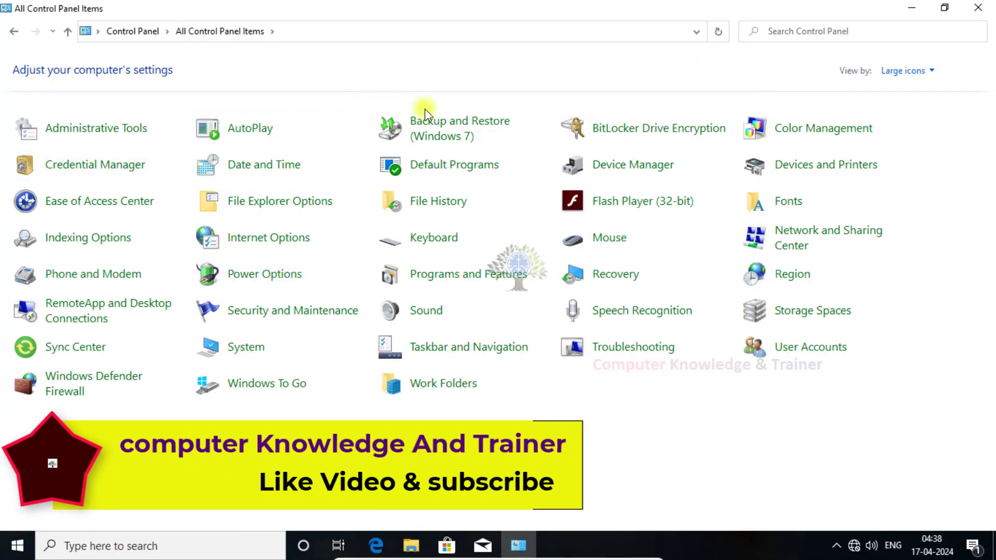
Open Windows Defender Firewall's Customize Settings, showing it on for private and public networks.
left_click(104, 135)
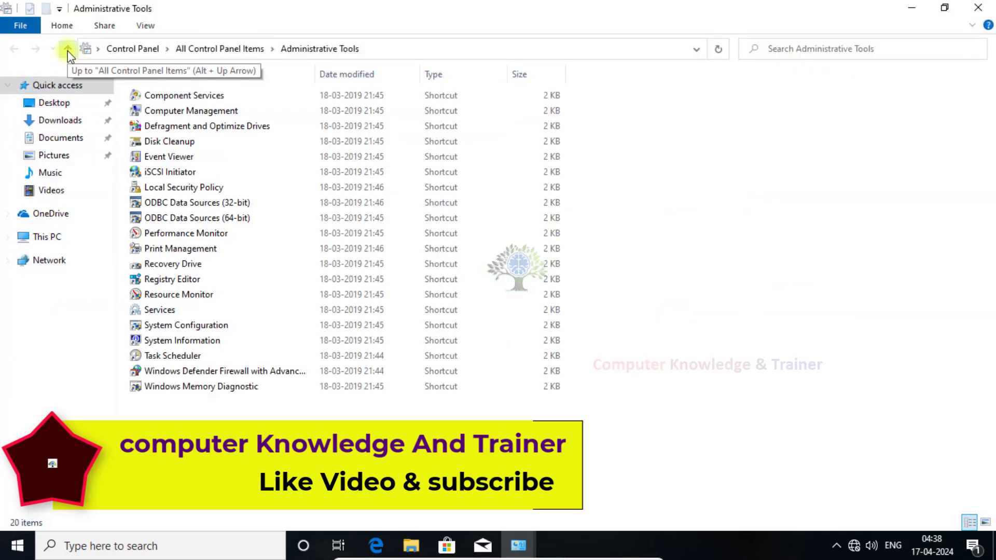
left_click(68, 51)
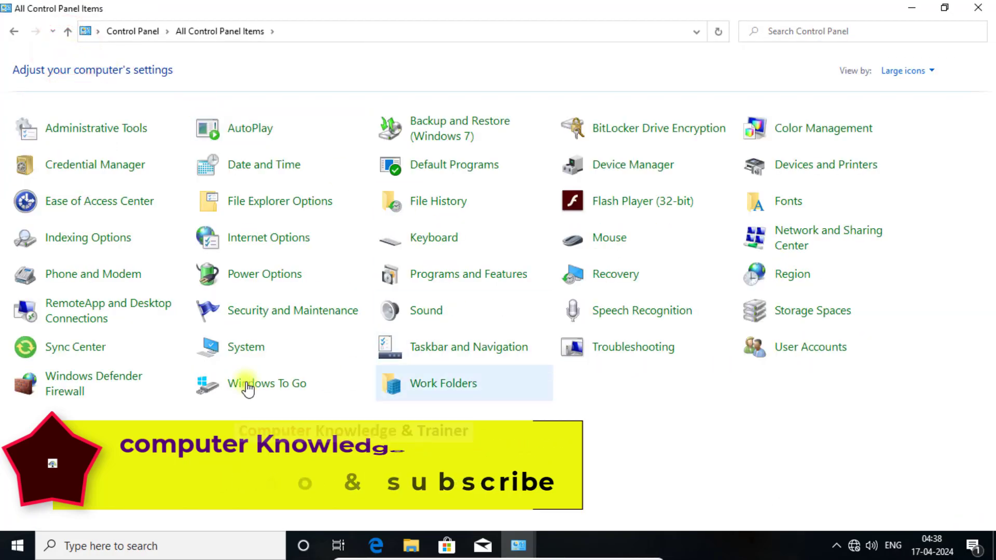
left_click(135, 383)
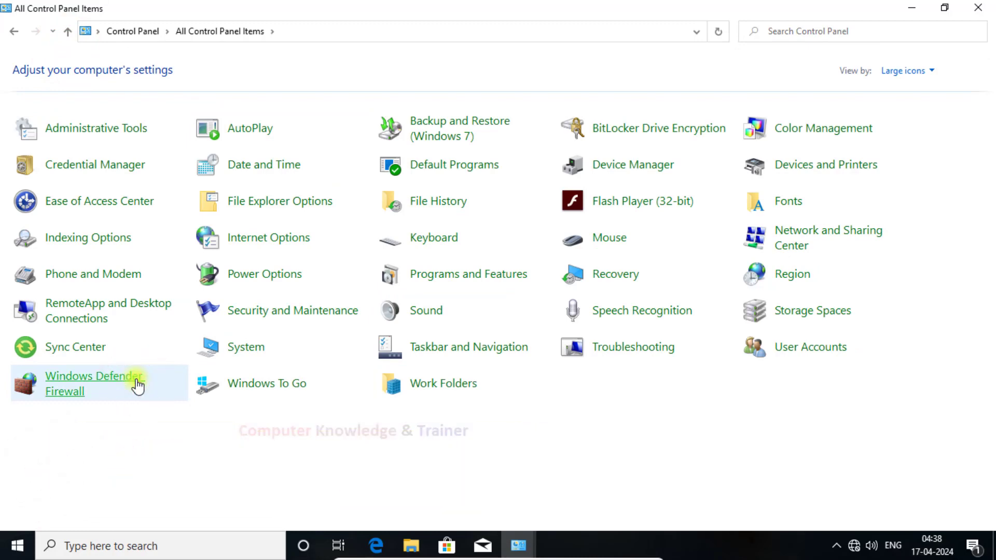
left_click(41, 156)
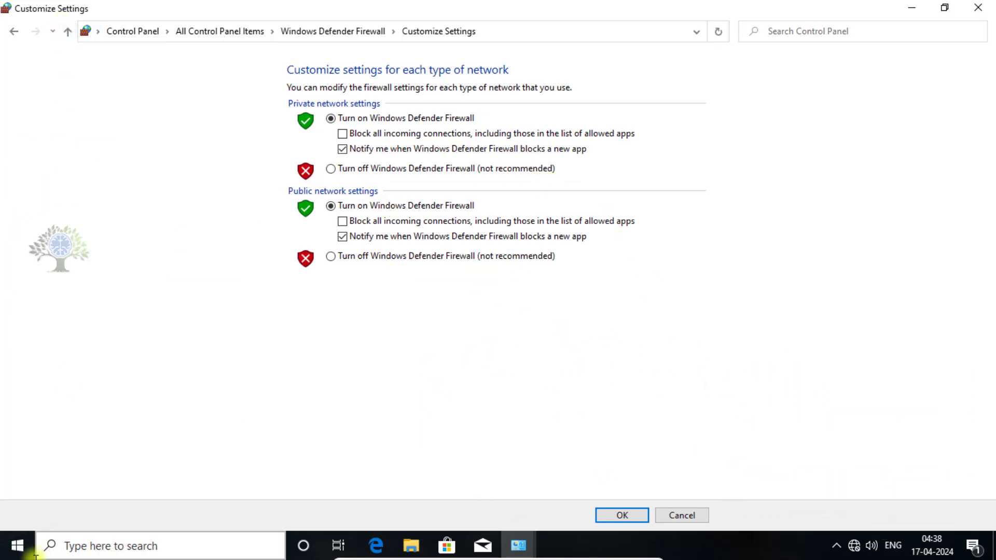
left_click(18, 546)
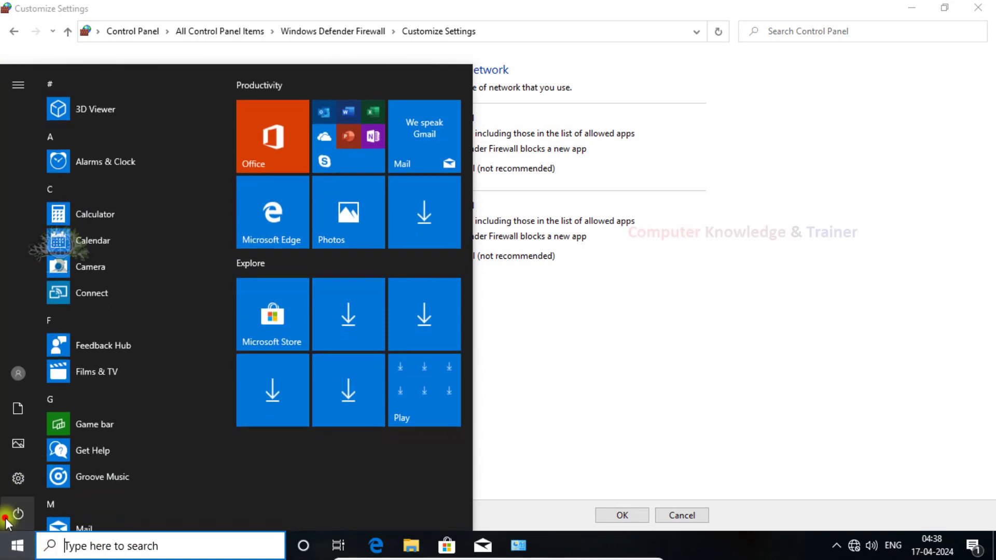
Restart the computer, then open the Documents folder from the Start menu.
left_click(7, 519)
left_click(77, 477)
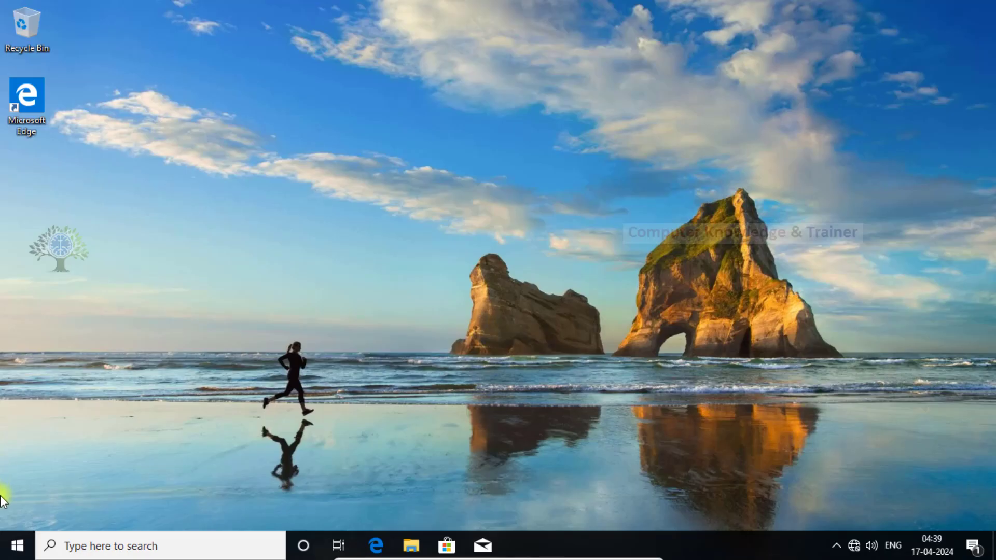
left_click(6, 554)
mouse_move(18, 386)
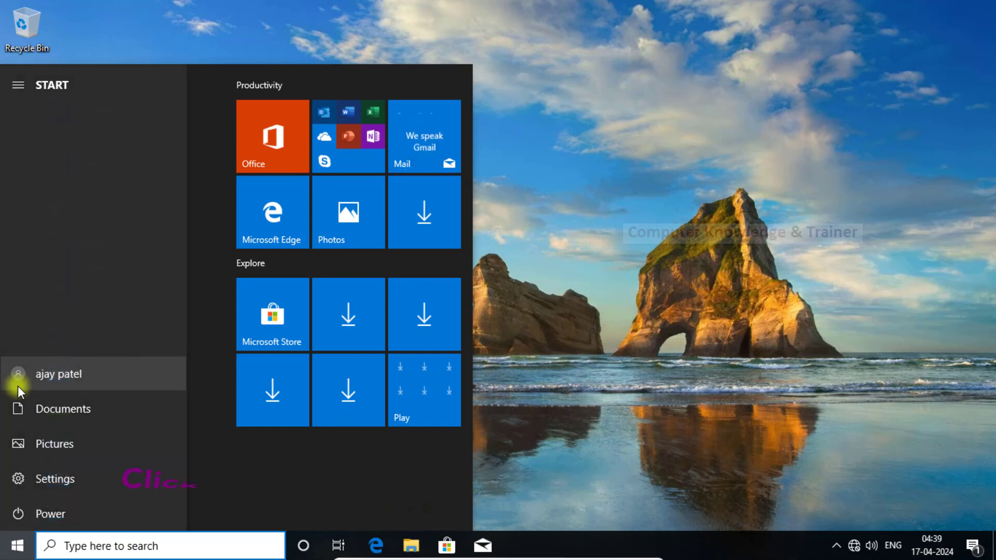
left_click(87, 407)
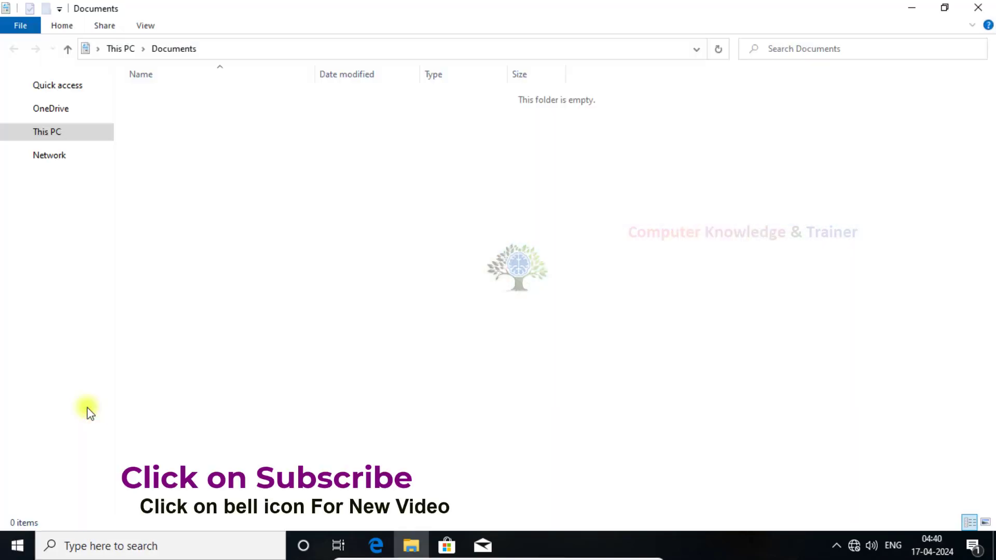
Go to Control Panel and show all items as Large icons.
left_click(96, 50)
left_click(109, 167)
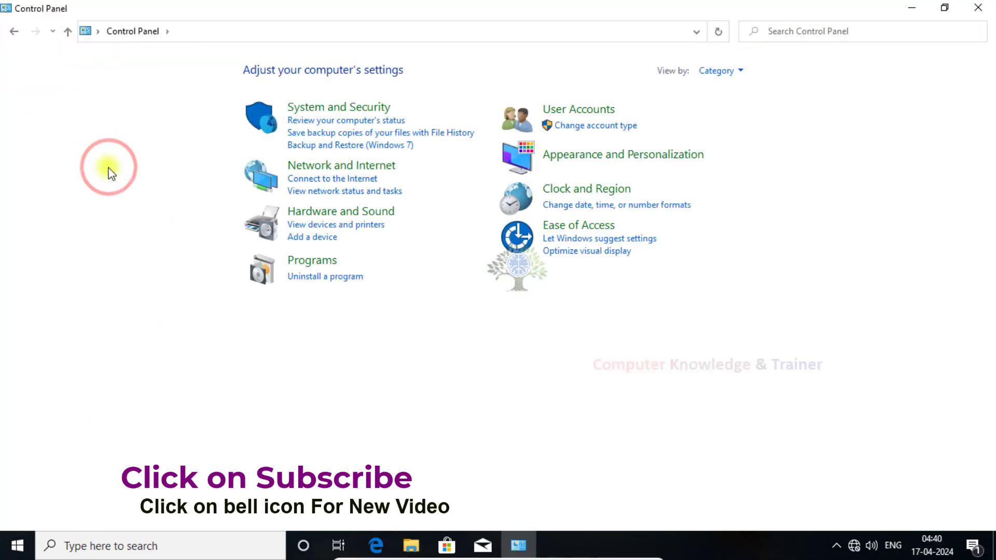
left_click(757, 31)
left_click(736, 72)
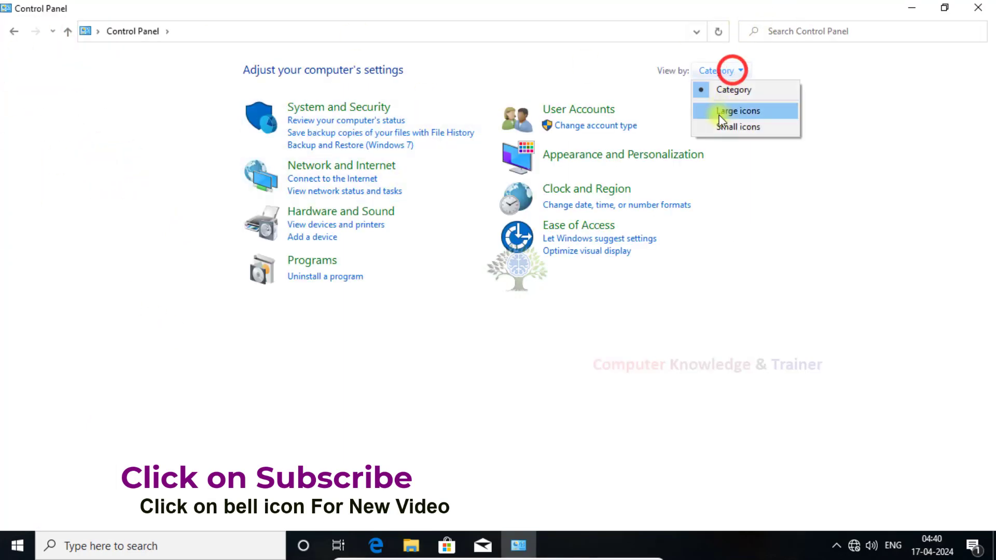
left_click(719, 109)
Attempt to turn Windows Defender Firewall on or off, declining the administrator UAC prompt.
left_click(64, 377)
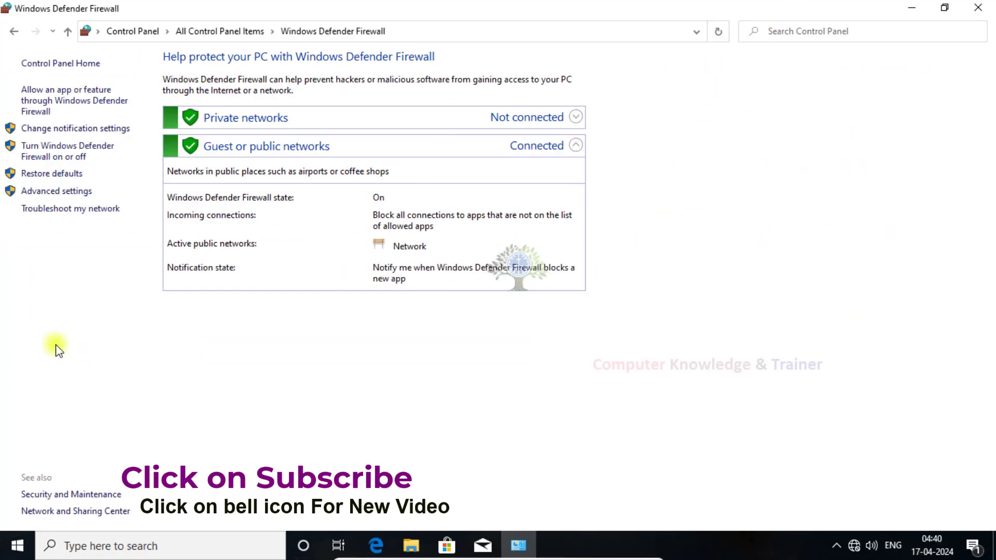
left_click(39, 131)
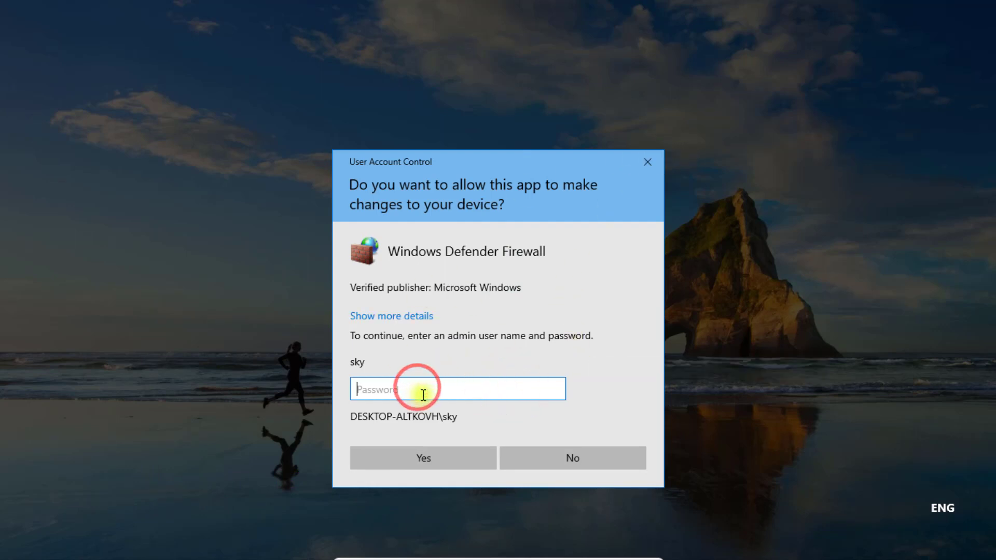
left_click(524, 454)
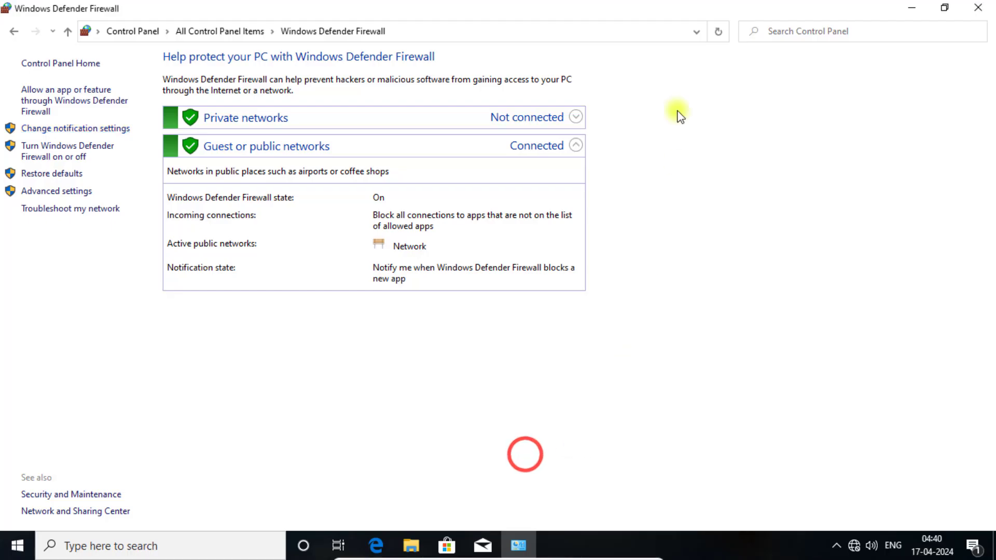
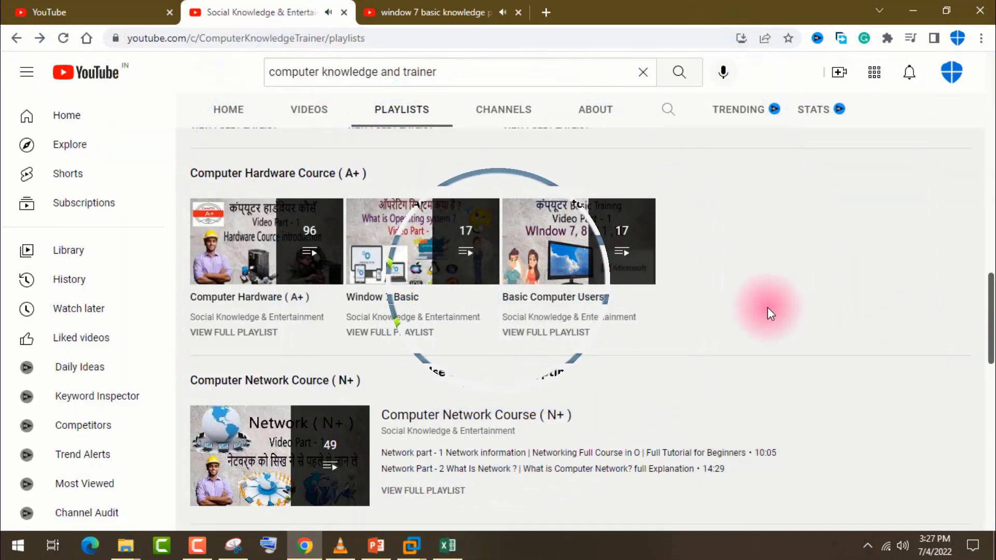
Open the Window 10 System & Setting playlist in a new tab and view it.
scroll(767, 307, "up", 3)
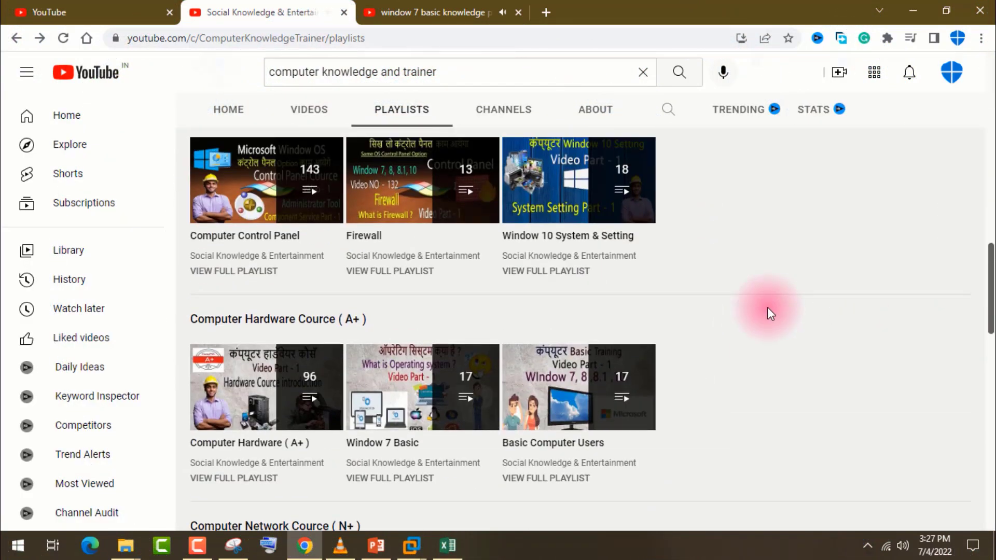
scroll(767, 308, "up", 3)
mouse_move(555, 317)
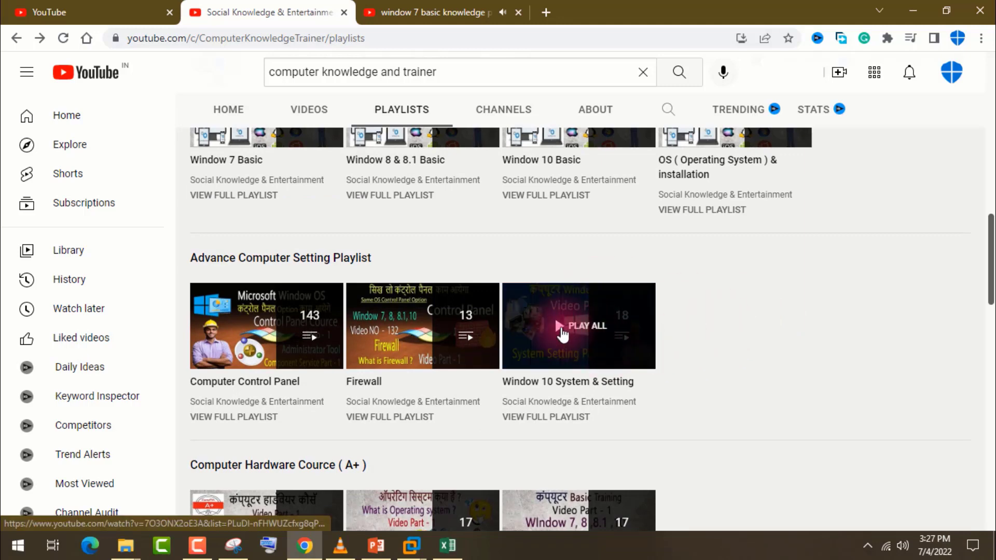
right_click(562, 333)
left_click(579, 337)
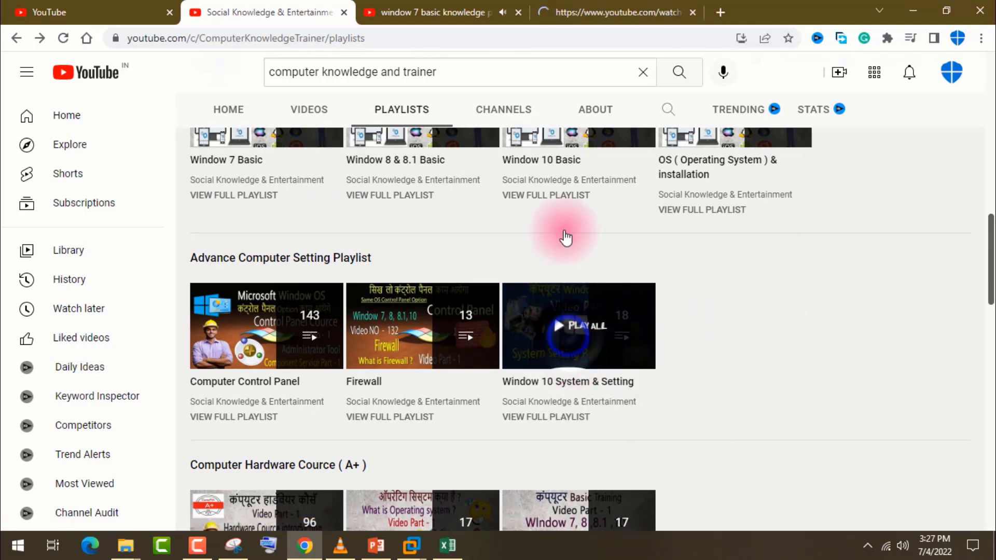
left_click(578, 6)
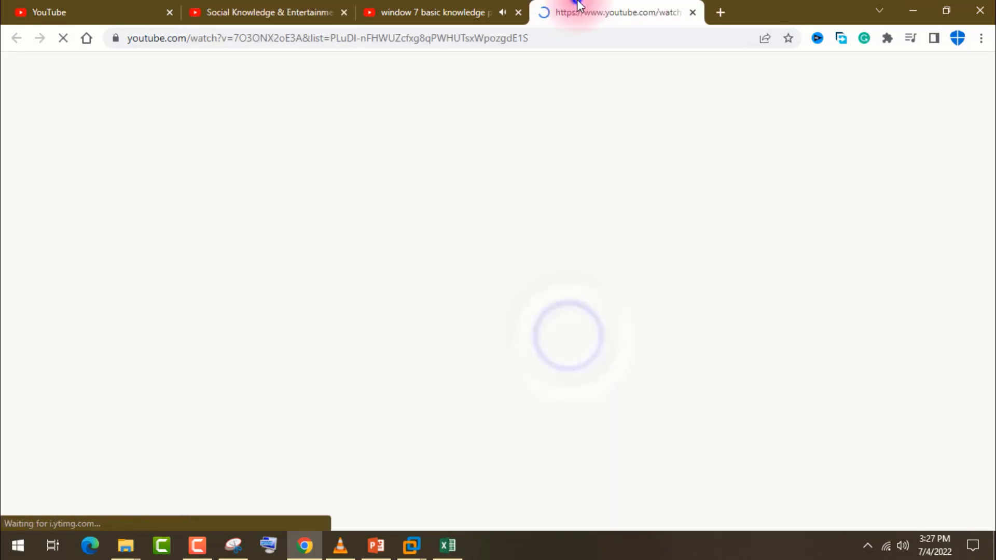
Close the Windows 7 video tab and browse the channel's Playlists page again.
left_click(519, 13)
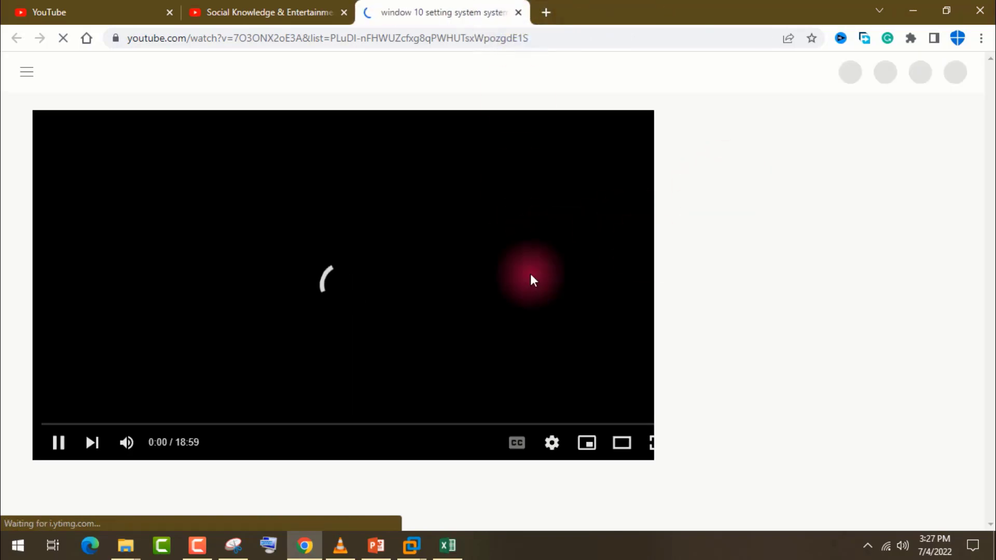
left_click(281, 7)
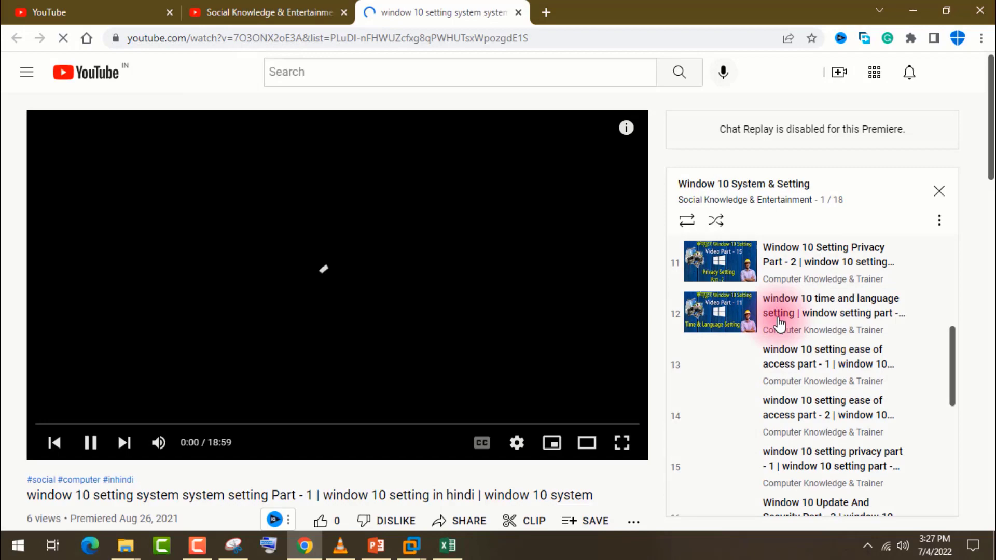
scroll(778, 326, "up", 1)
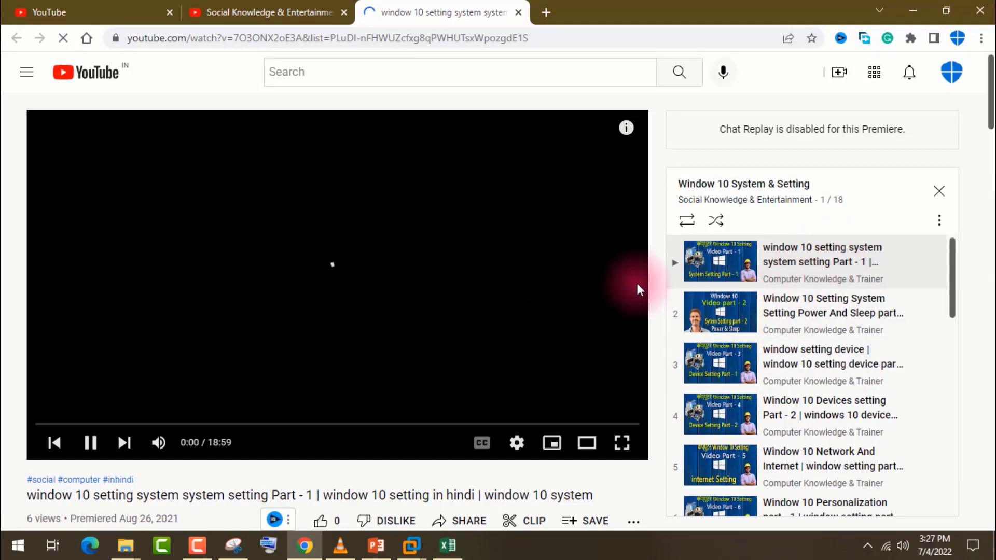
scroll(647, 291, "down", 8)
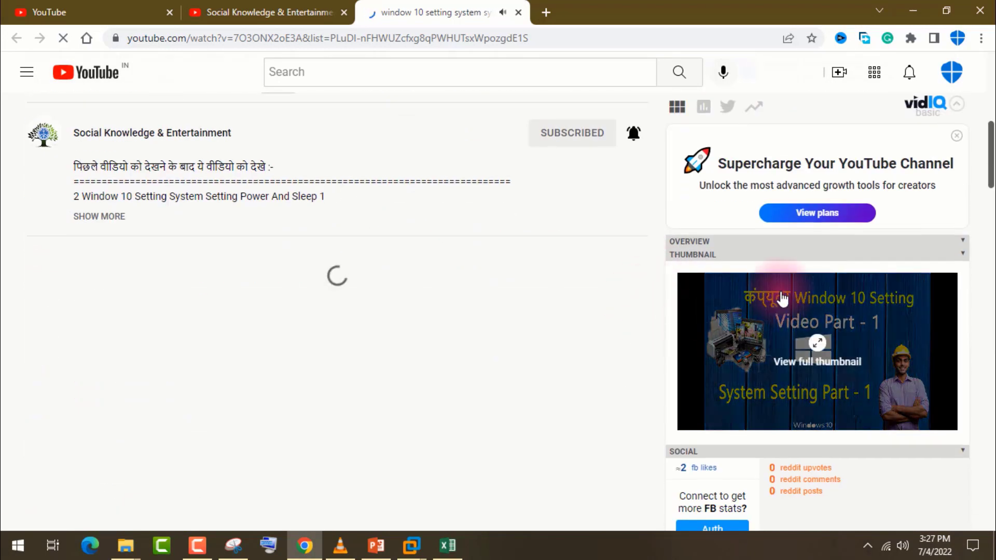
scroll(782, 298, "down", 3)
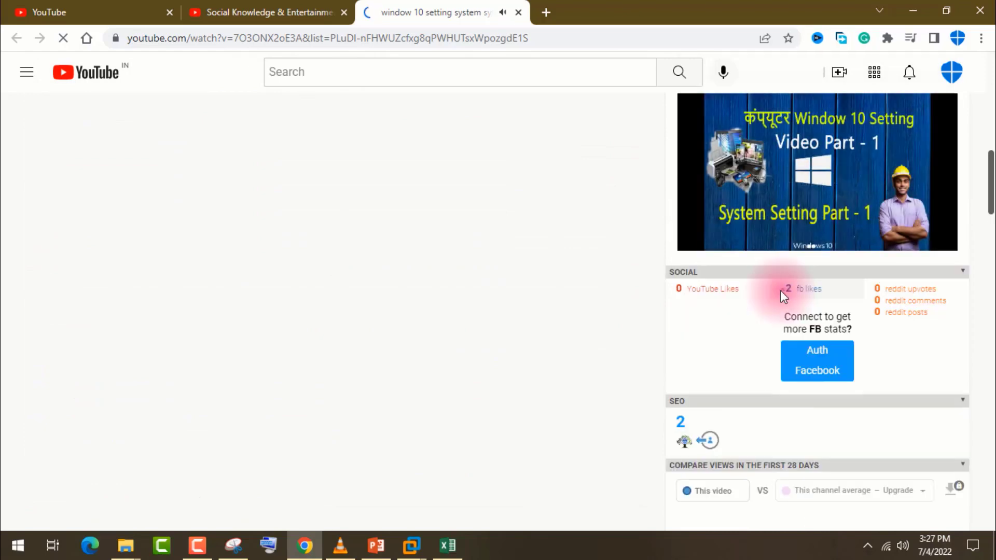
scroll(780, 290, "down", 5)
scroll(780, 290, "up", 17)
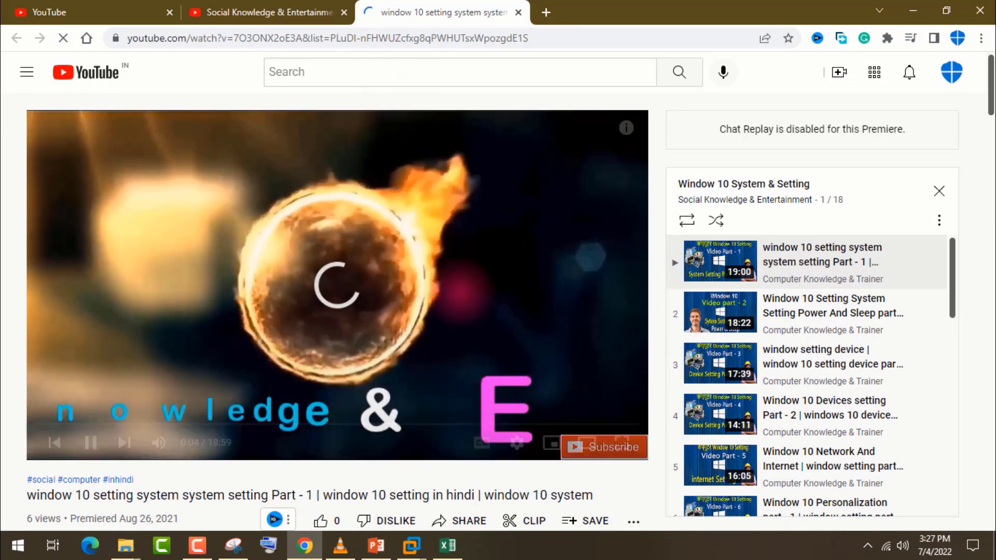
left_click(249, 7)
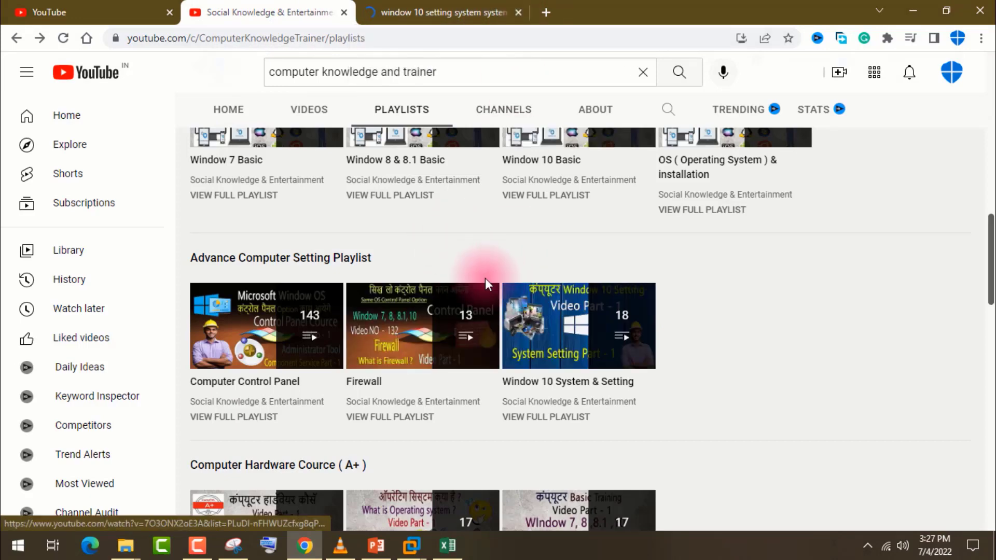
Scroll down the Playlists page and open Gmail Training in a new tab.
scroll(515, 210, "up", 2)
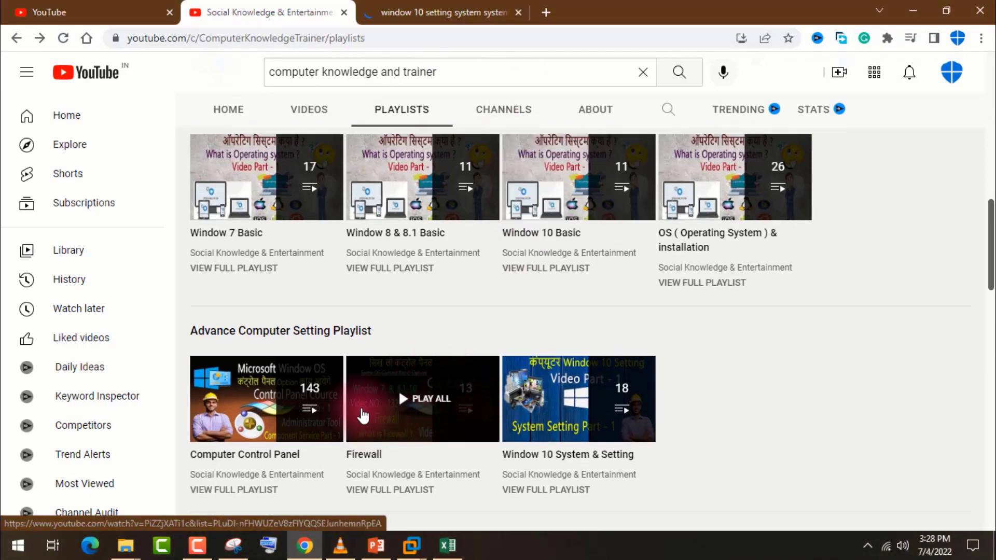
scroll(249, 410, "down", 3)
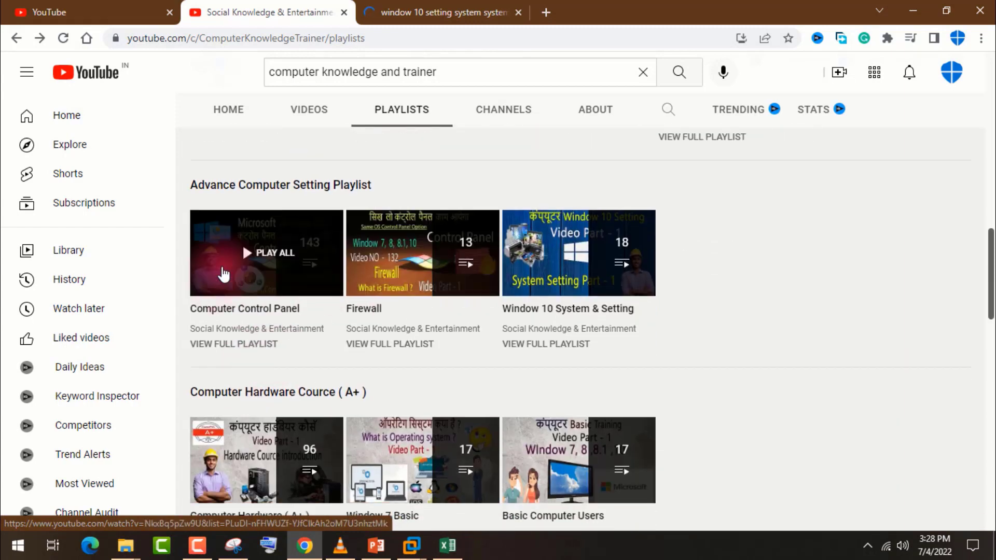
scroll(272, 259, "down", 4)
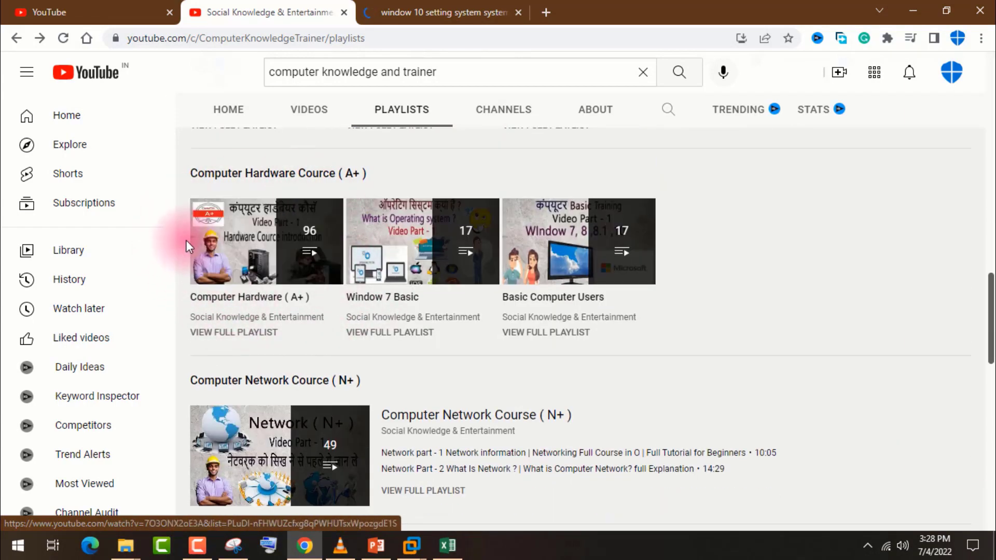
scroll(269, 259, "down", 3)
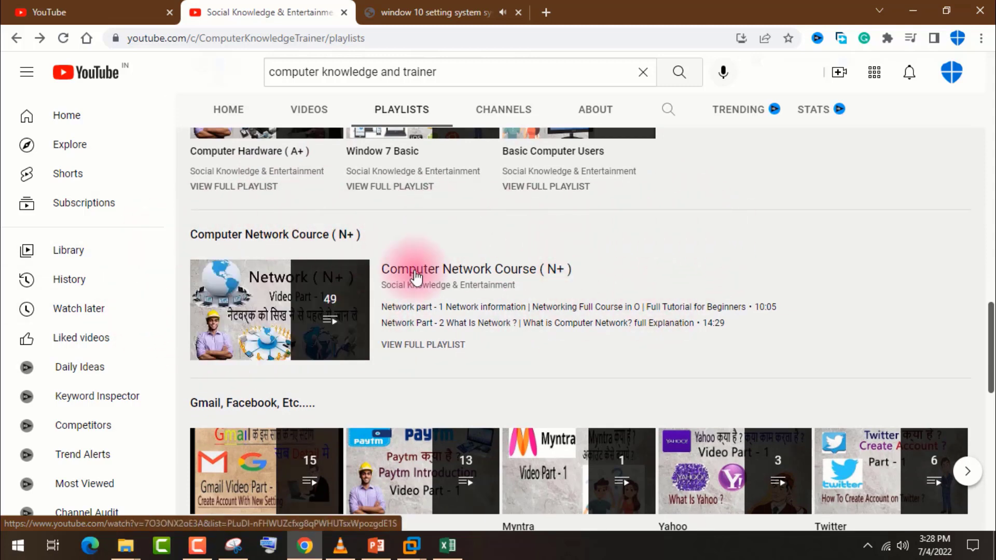
scroll(413, 270, "down", 3)
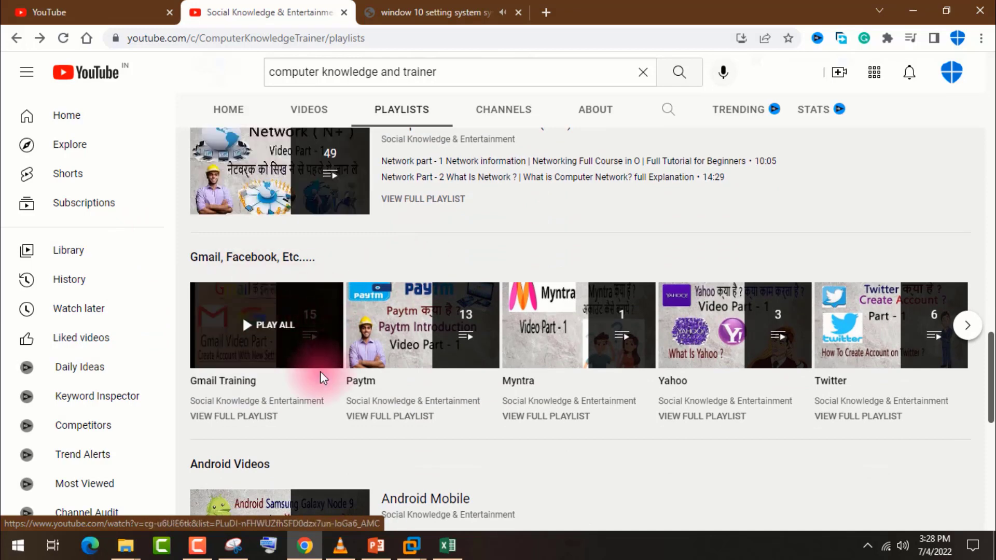
left_click(282, 320)
left_click(566, 5)
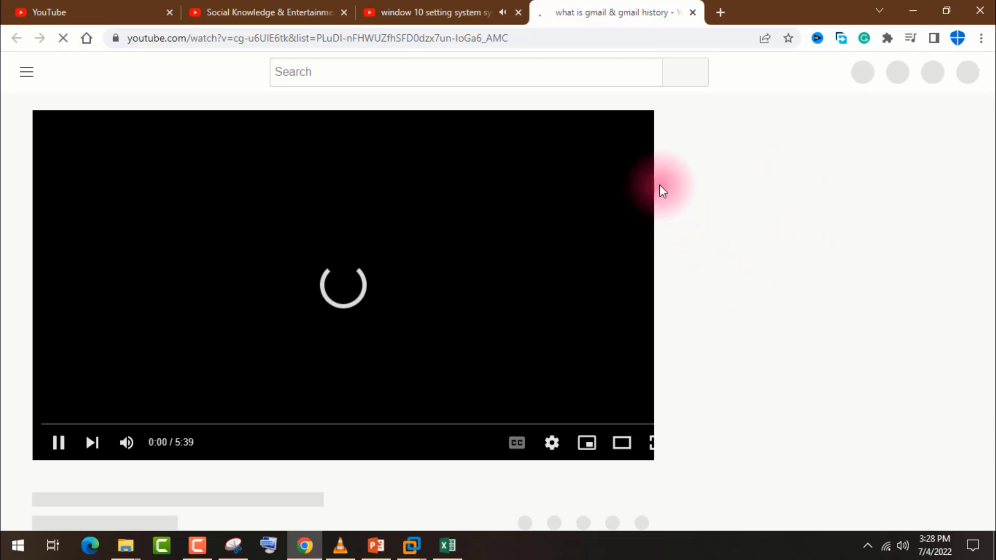
Close the Gmail and Window 10 video tabs, then advance the Gmail, Facebook row.
left_click(449, 3)
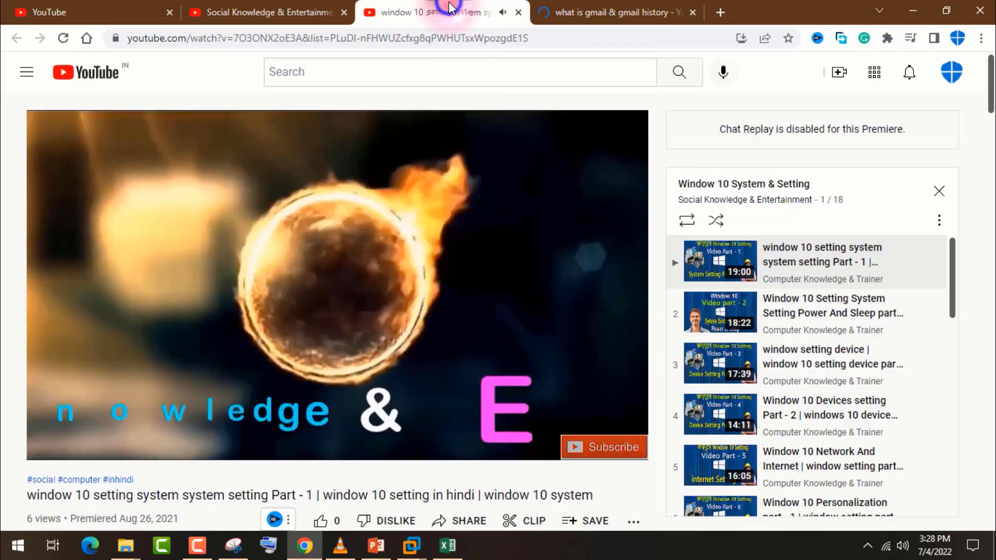
left_click(571, 11)
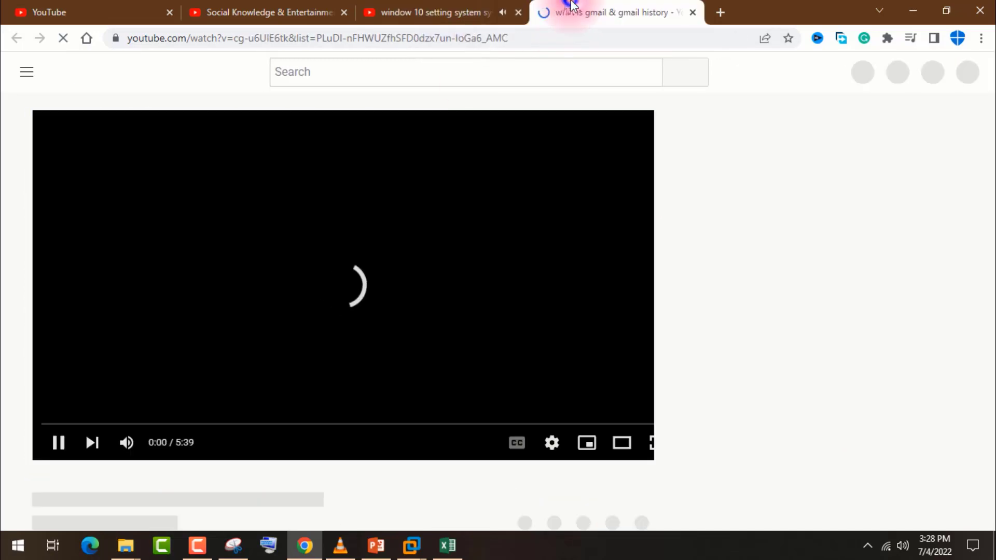
left_click(694, 12)
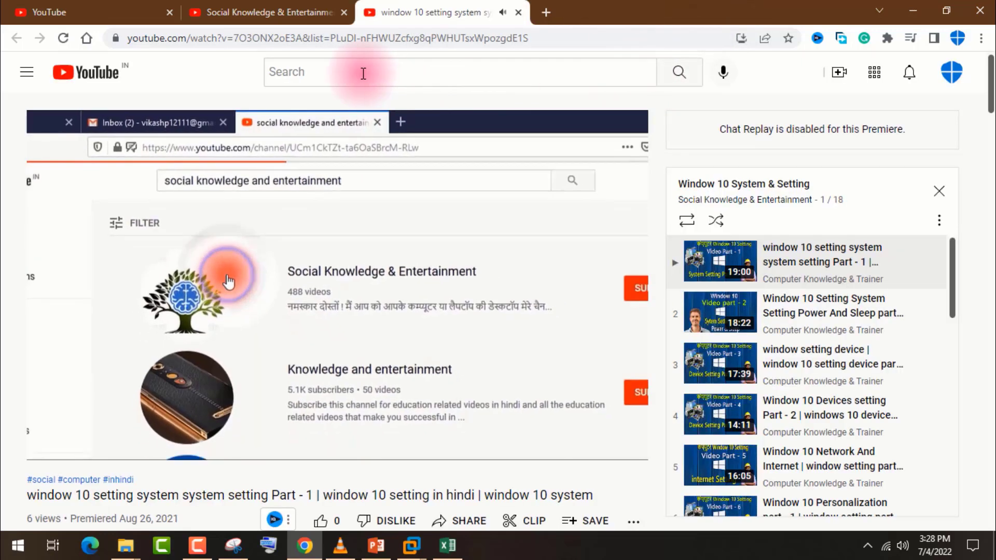
left_click(517, 13)
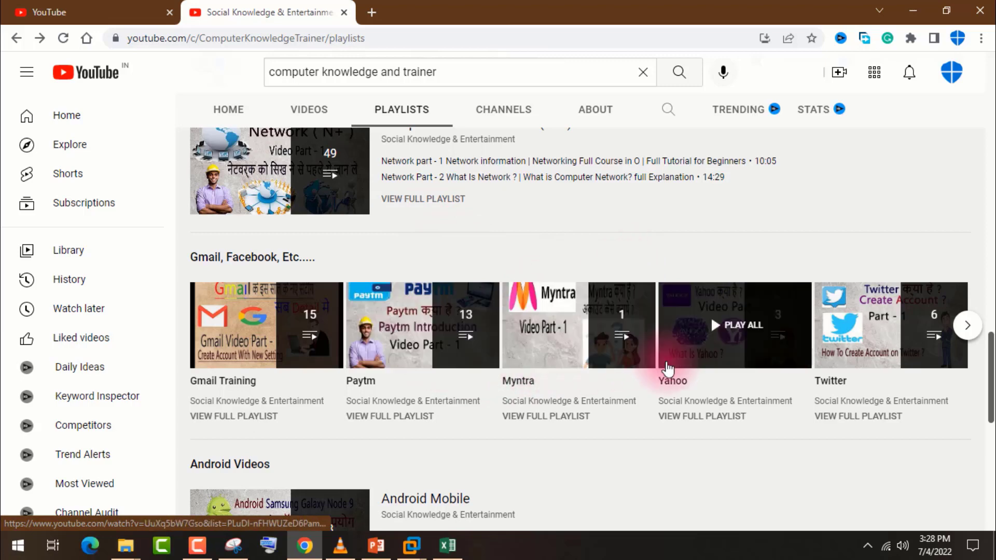
left_click(967, 326)
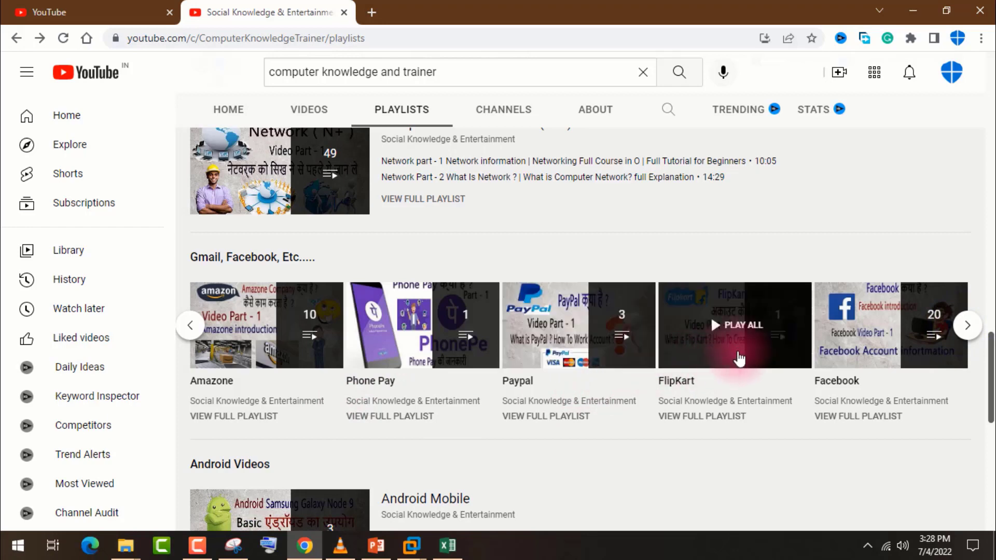
left_click(967, 325)
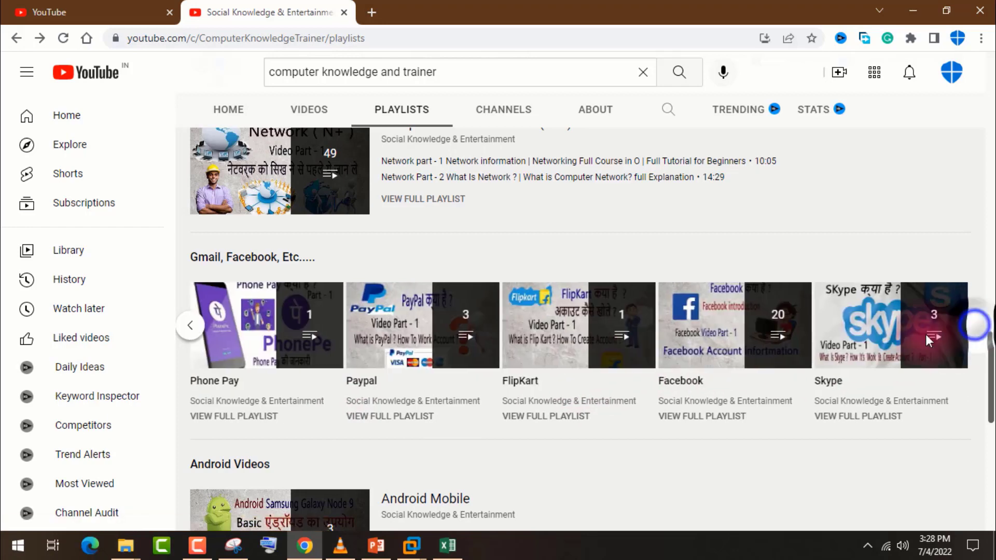
scroll(781, 360, "down", 3)
scroll(781, 361, "down", 2)
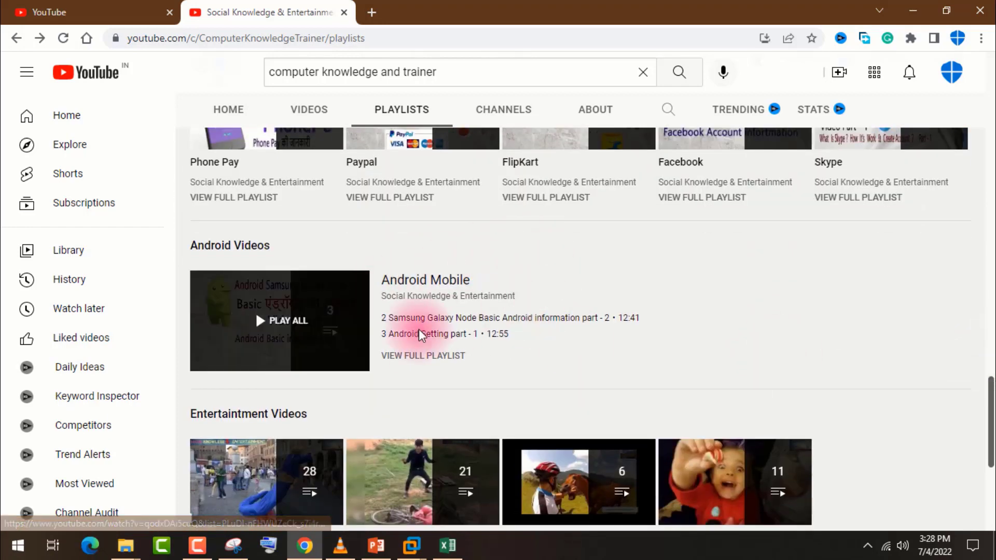
scroll(381, 345, "up", 3)
scroll(381, 344, "down", 9)
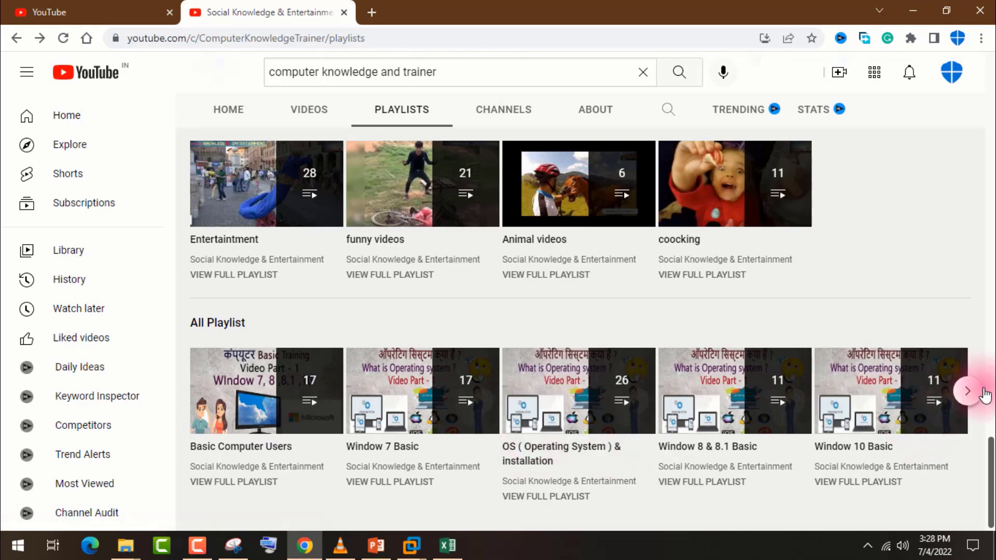
scroll(782, 384, "up", 3)
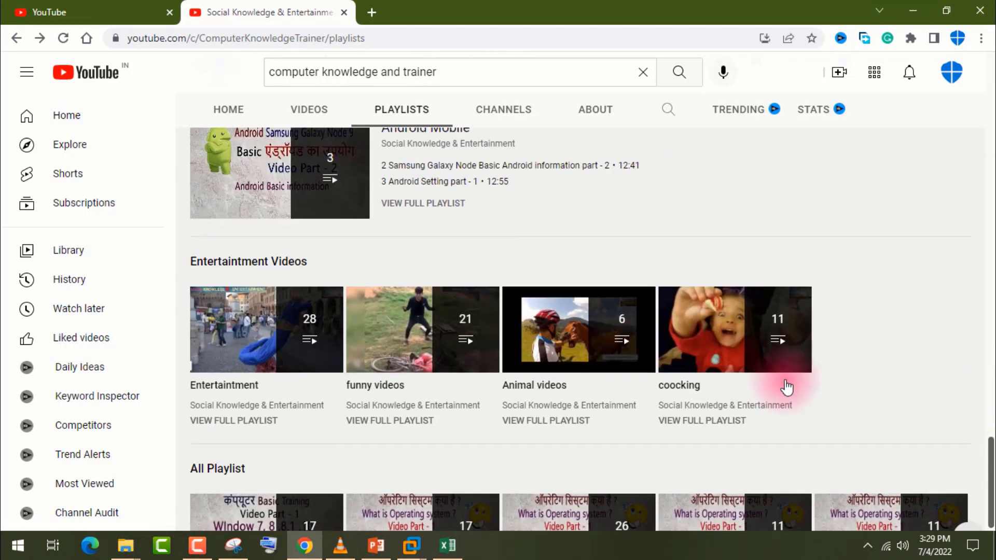
scroll(989, 448, "down", 3)
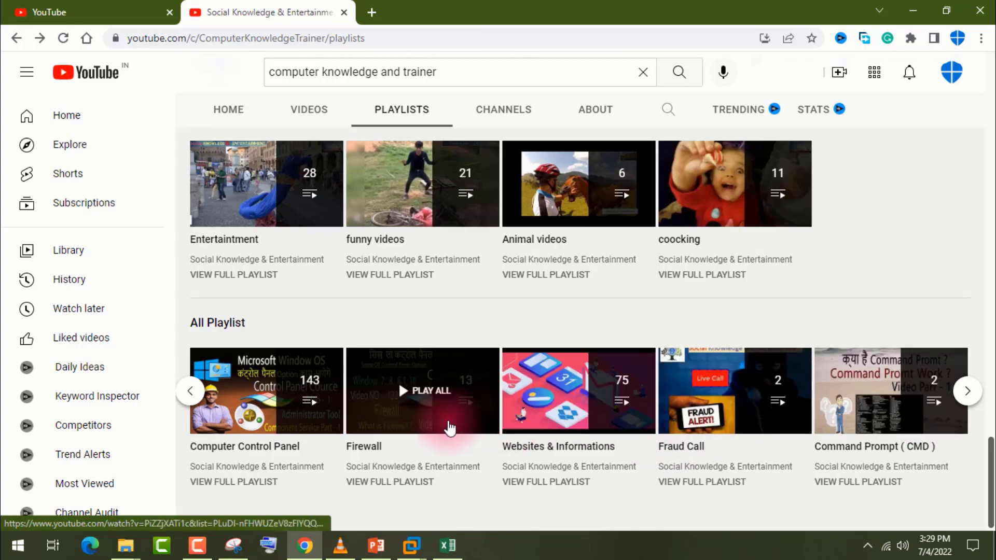
scroll(814, 384, "up", 10)
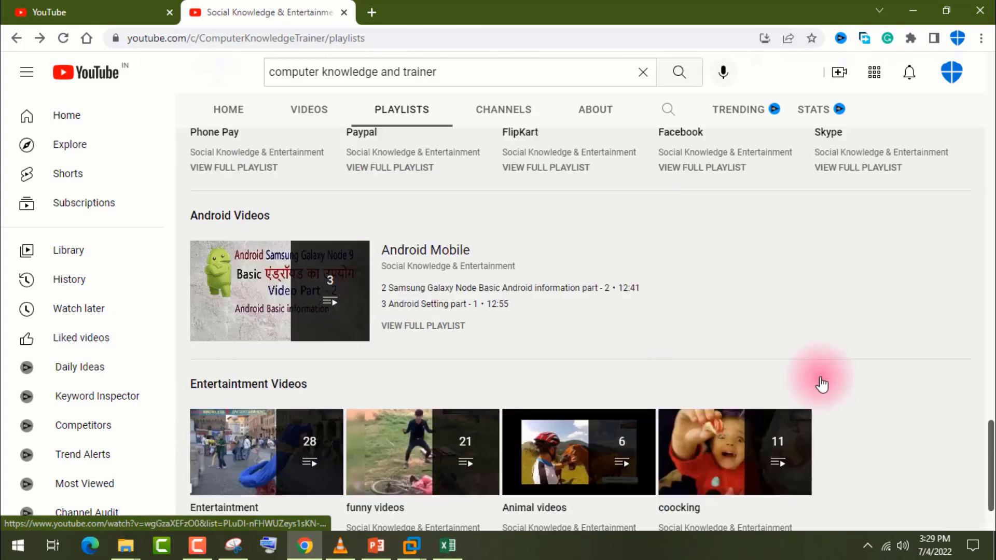
scroll(806, 383, "up", 15)
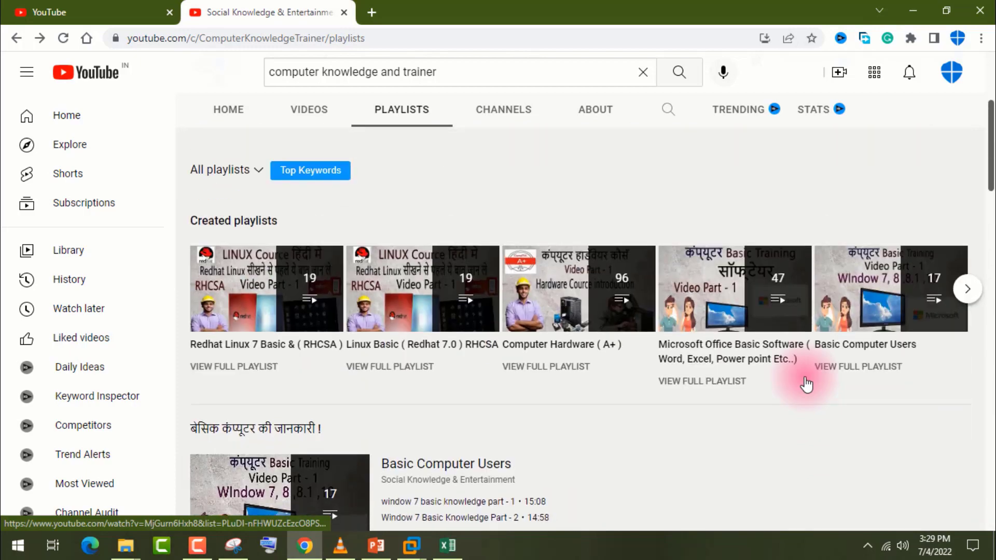
scroll(801, 375, "down", 20)
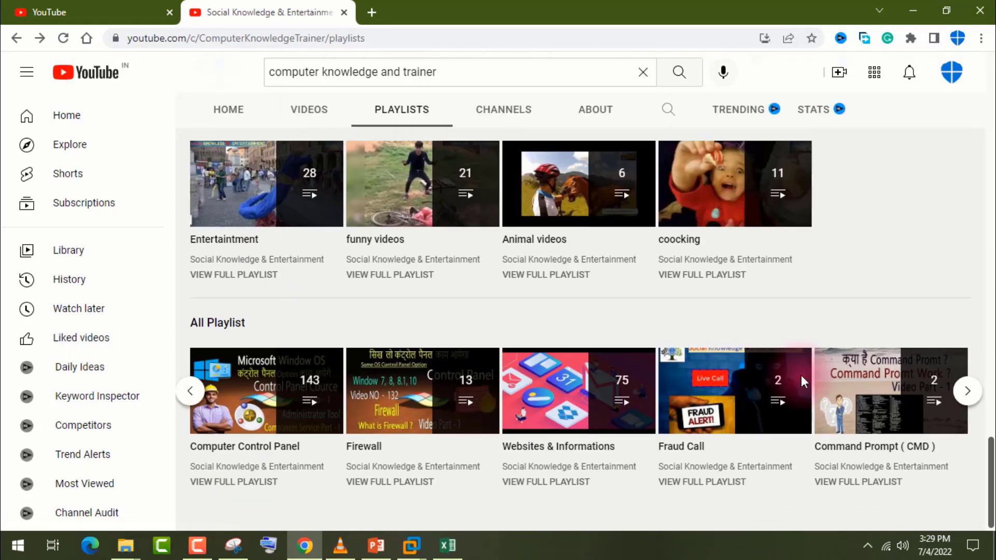
scroll(802, 382, "up", 5)
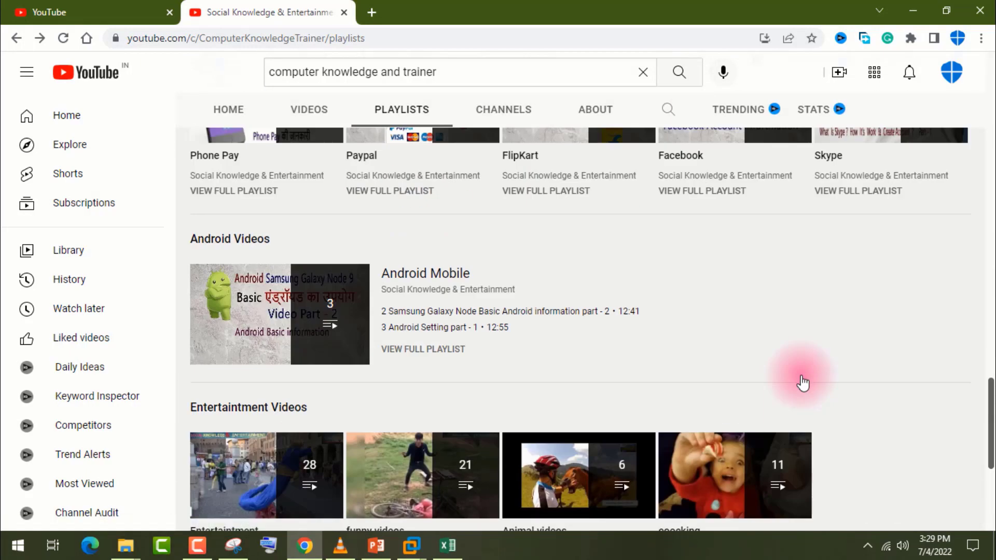
scroll(802, 383, "up", 10)
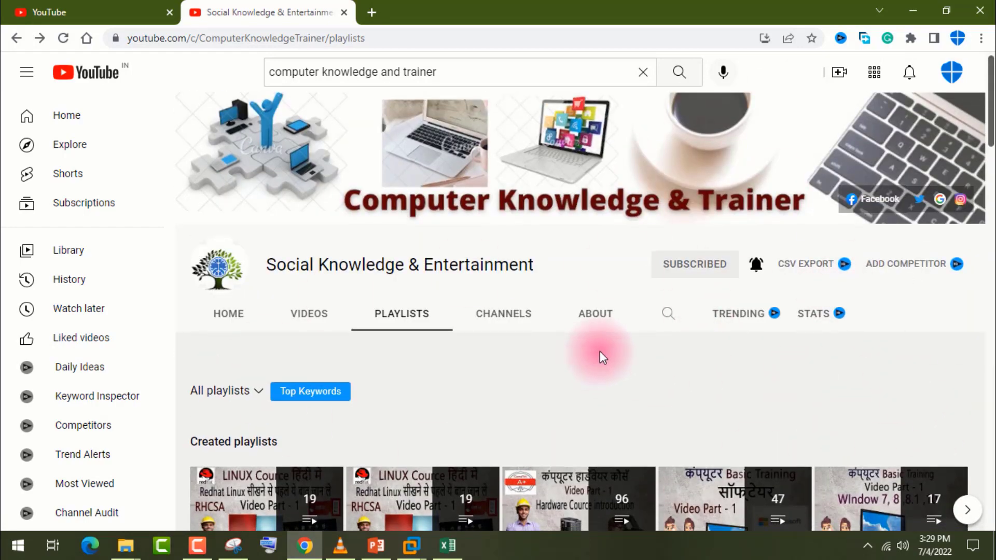
scroll(596, 352, "down", 3)
Browse the channel's uploaded videos on the VIDEOS page.
left_click(298, 178)
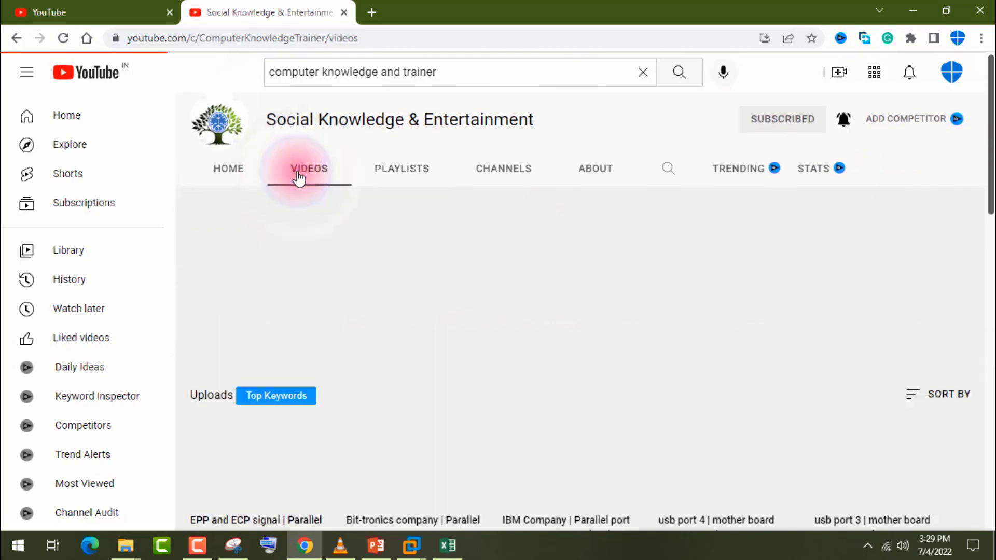
scroll(436, 301, "down", 5)
scroll(532, 316, "down", 5)
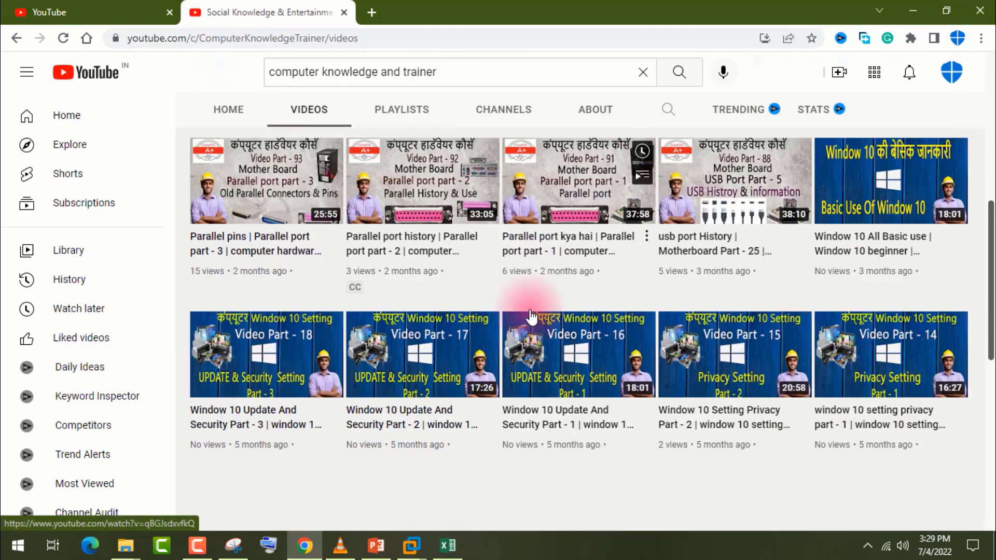
scroll(531, 317, "down", 6)
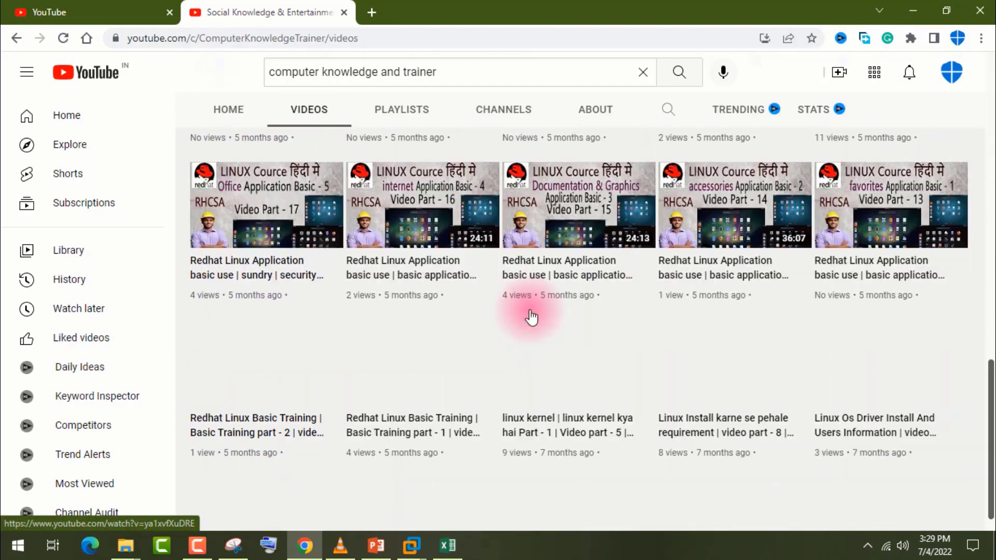
scroll(531, 316, "down", 10)
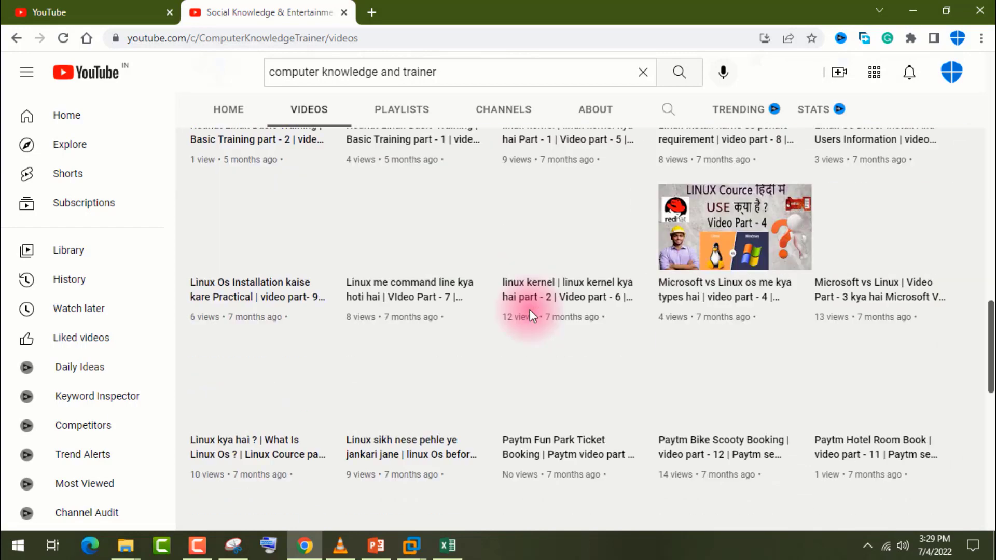
scroll(532, 316, "down", 5)
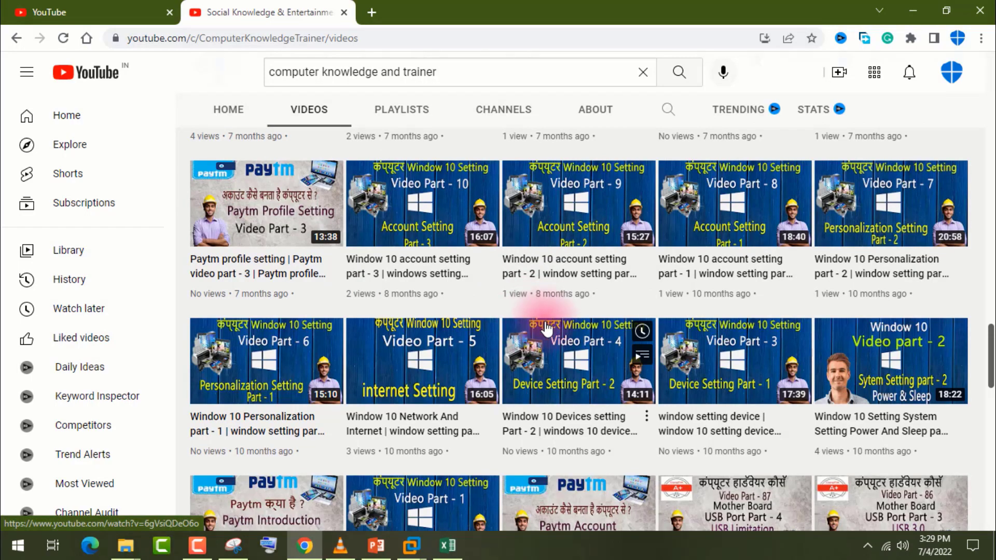
scroll(430, 317, "up", 15)
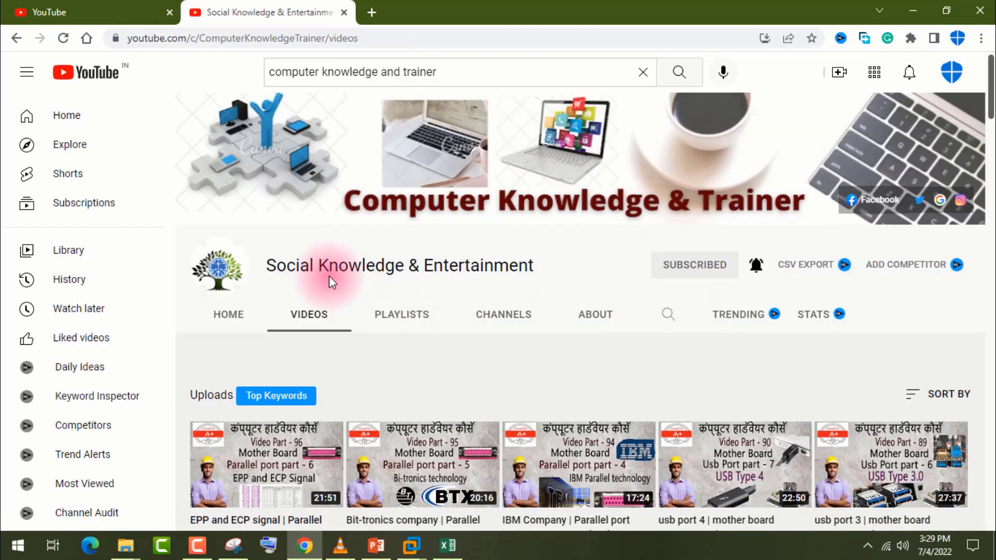
Highlight the channel name and search query, then show the channel's Home page.
left_click_drag(406, 270, 311, 270)
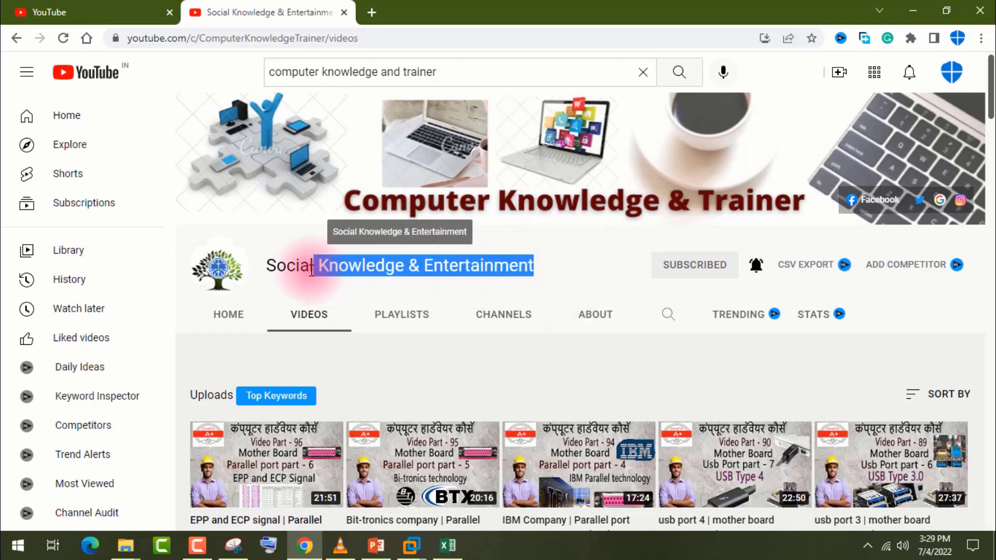
left_click(491, 258)
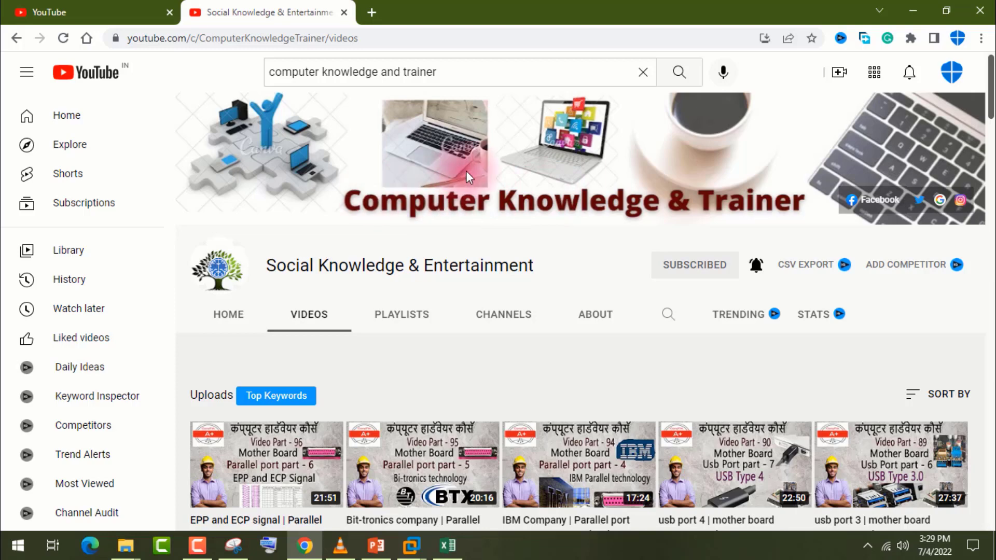
left_click_drag(478, 72, 347, 72)
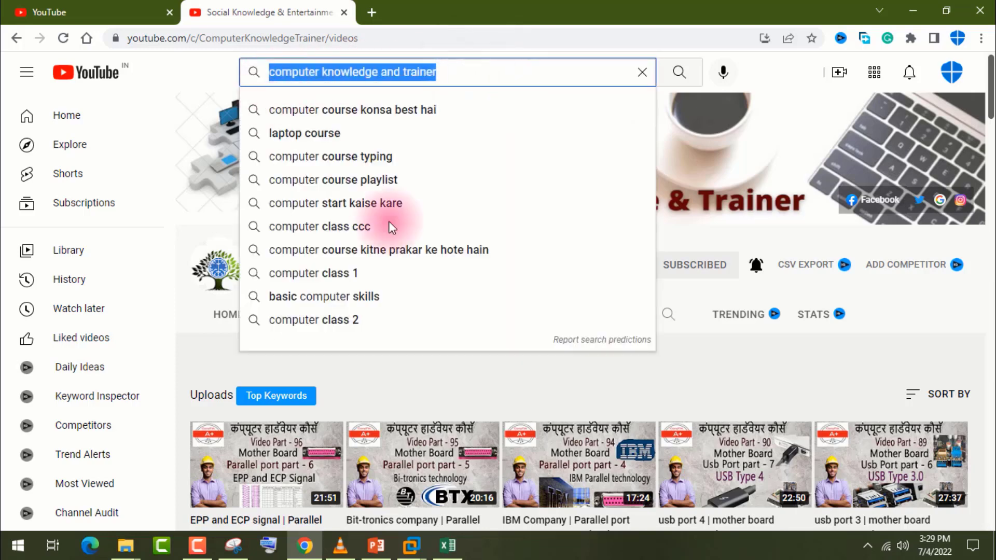
left_click(684, 357)
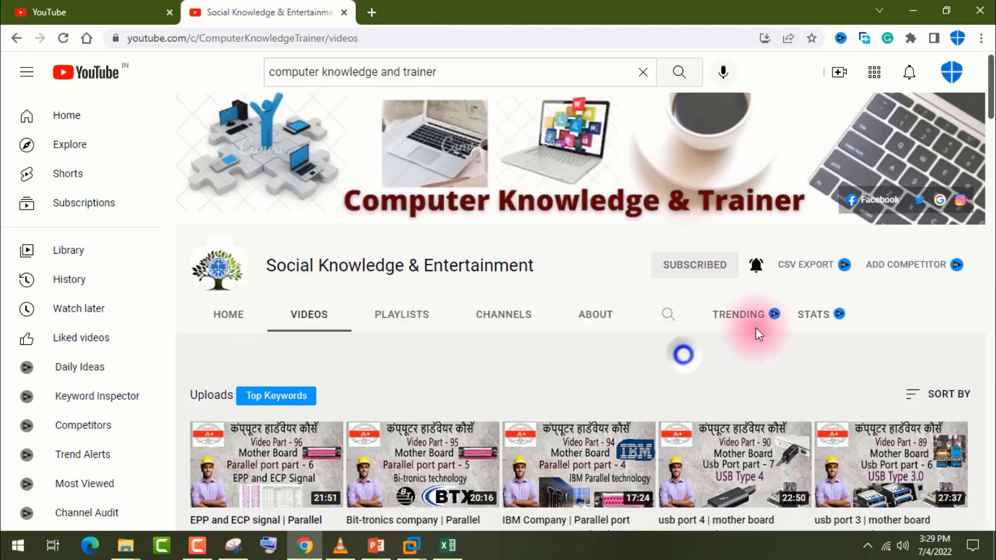
left_click(447, 72)
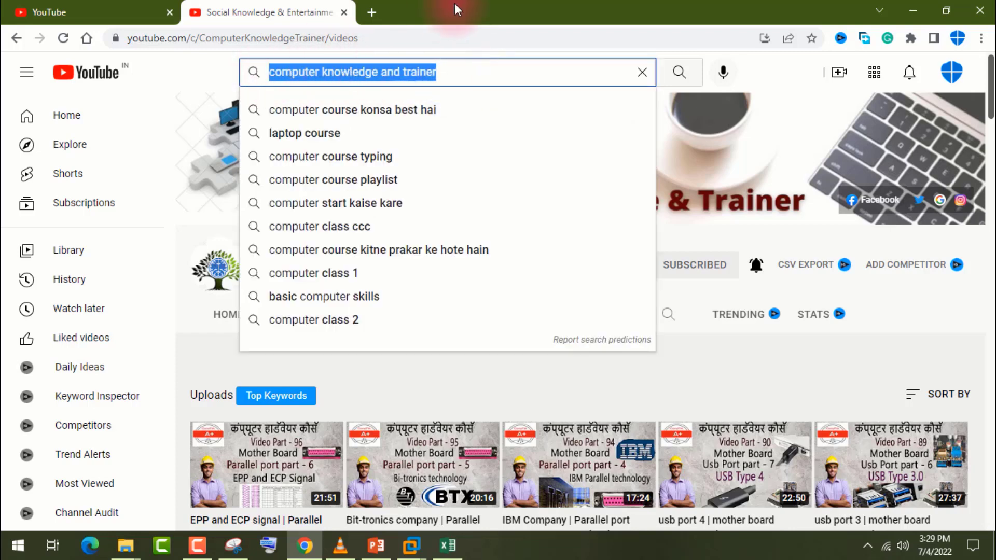
left_click(658, 371)
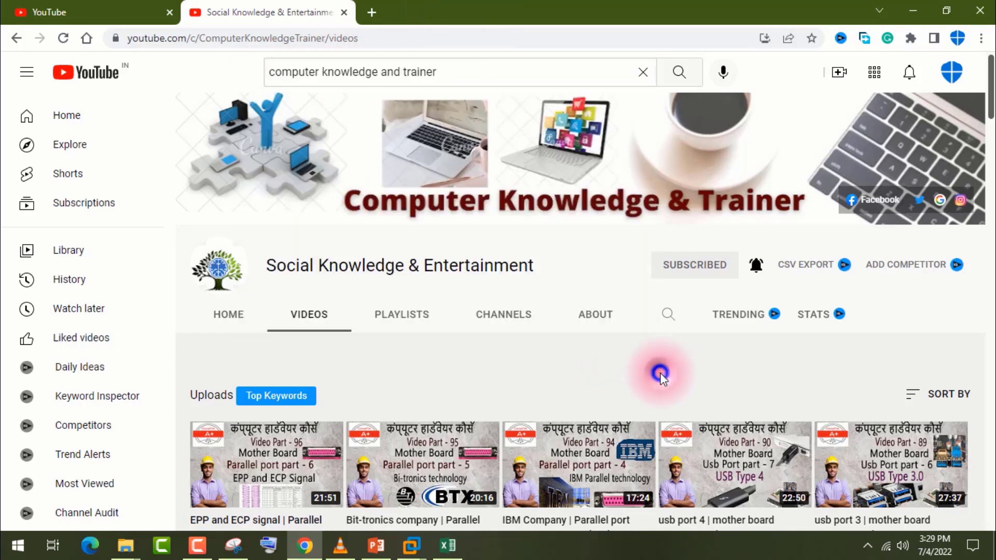
left_click(557, 270)
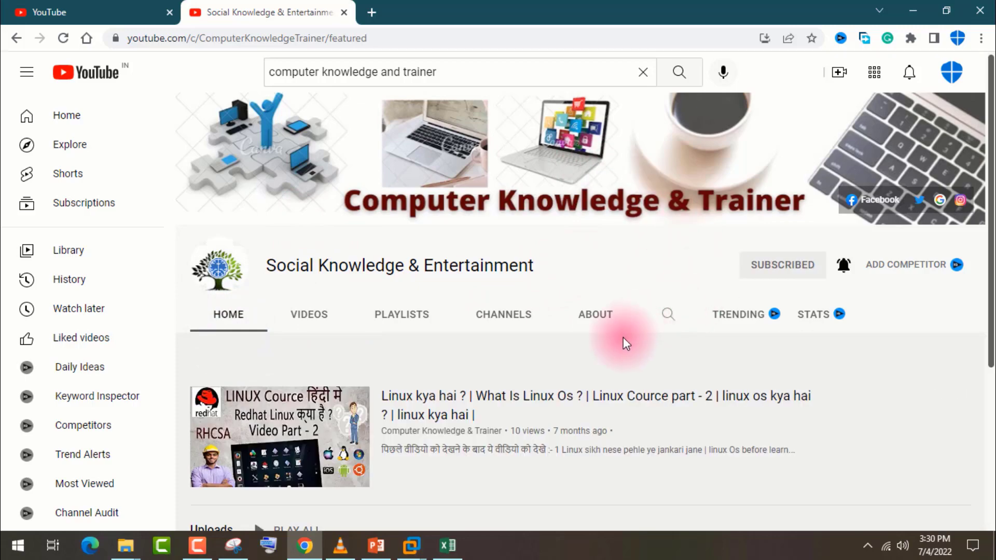
scroll(512, 345, "down", 10)
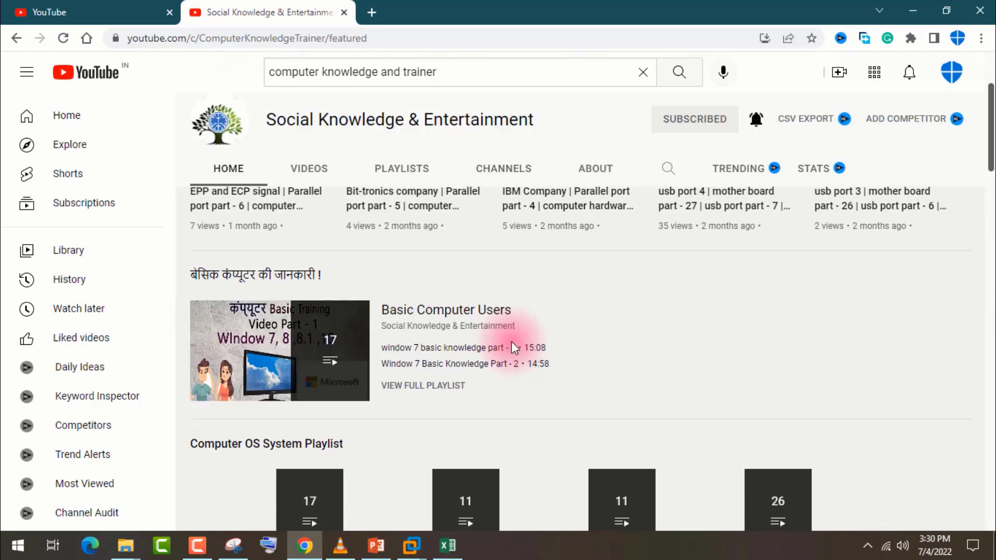
scroll(512, 344, "up", 10)
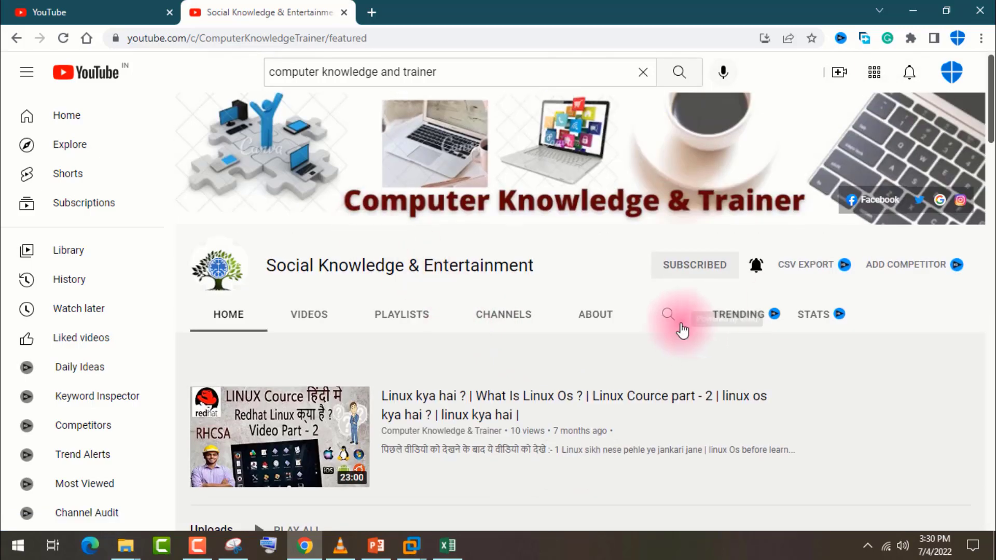